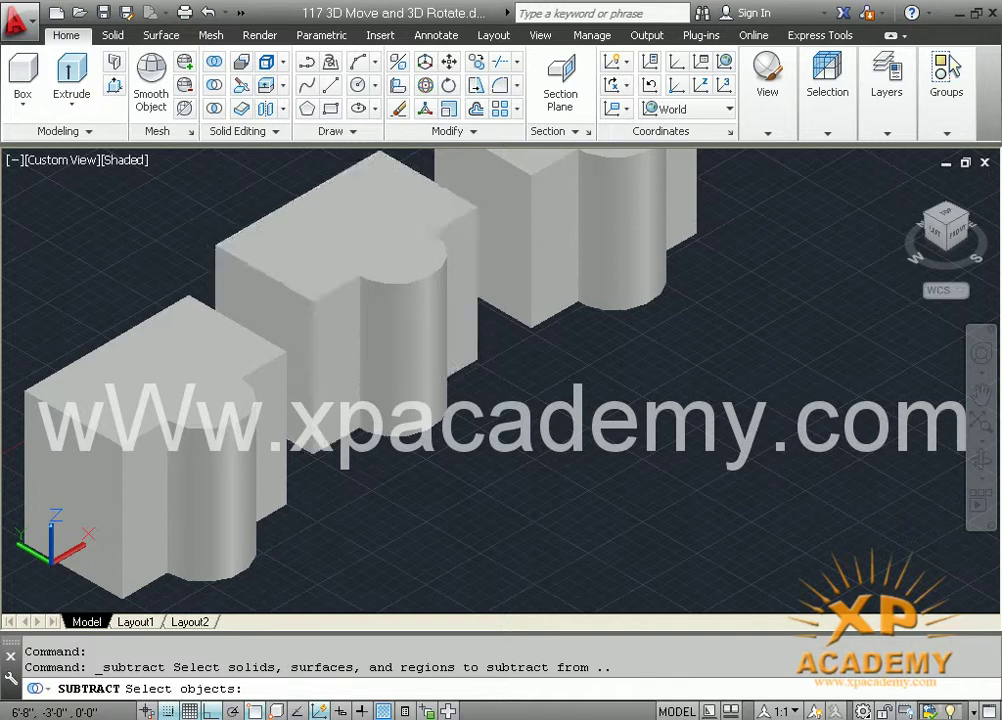
Subtract the cylinder from the middle box, leaving a curved notch in the box's front face.
click(331, 446)
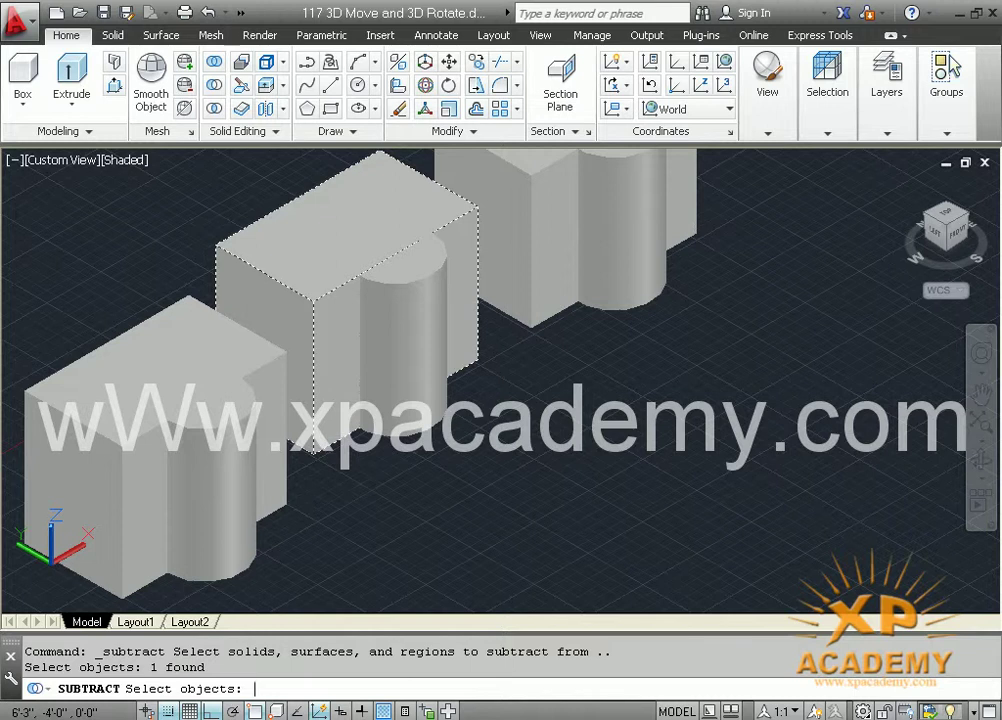
key(Return)
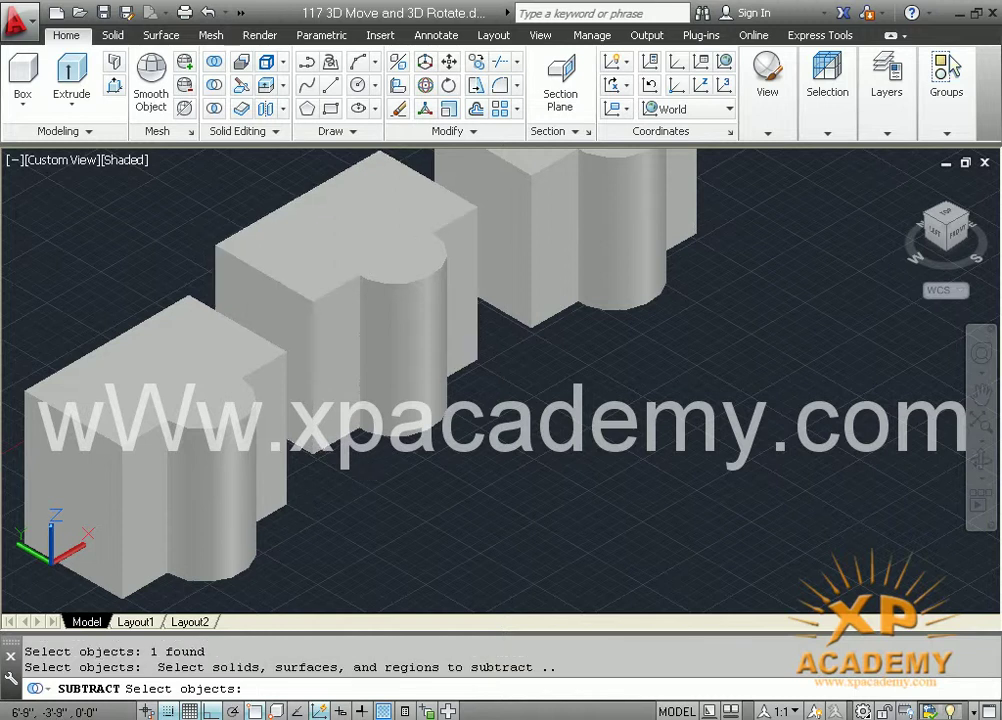
click(395, 433)
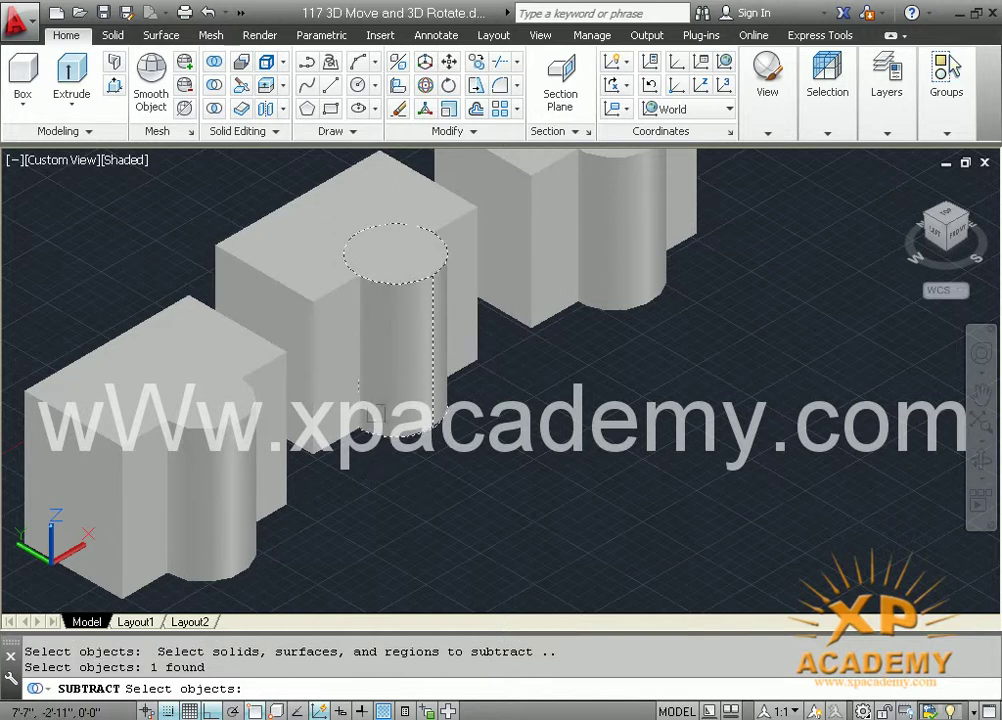
key(Return)
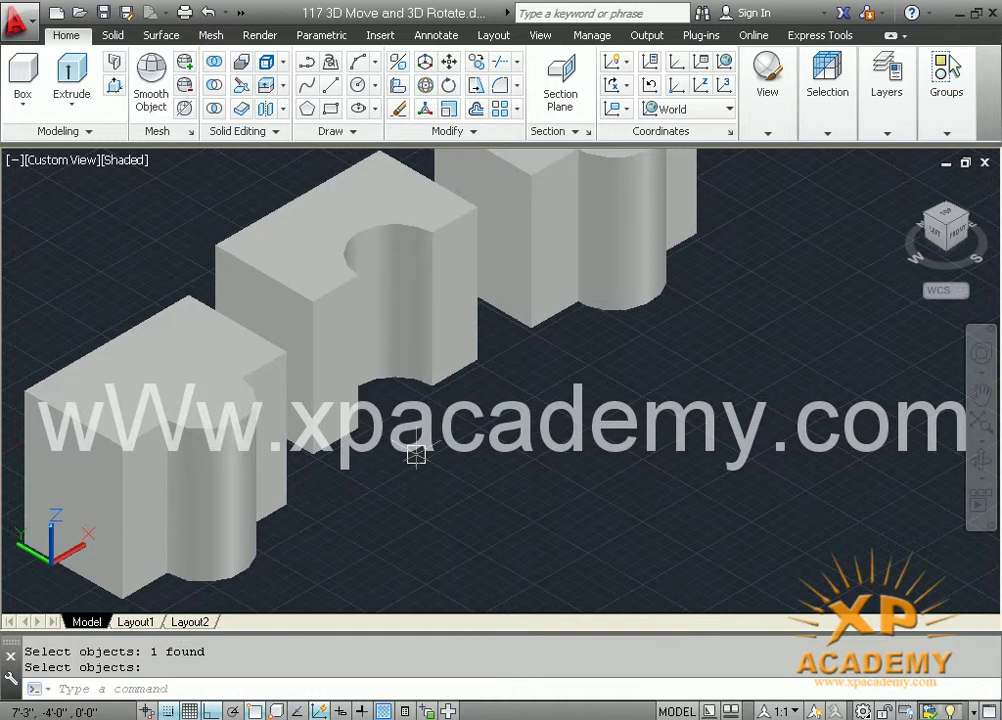
Draw a long narrow rectangle about 7' long on the empty ground in front of the solids.
middle_drag(415, 455, 459, 463)
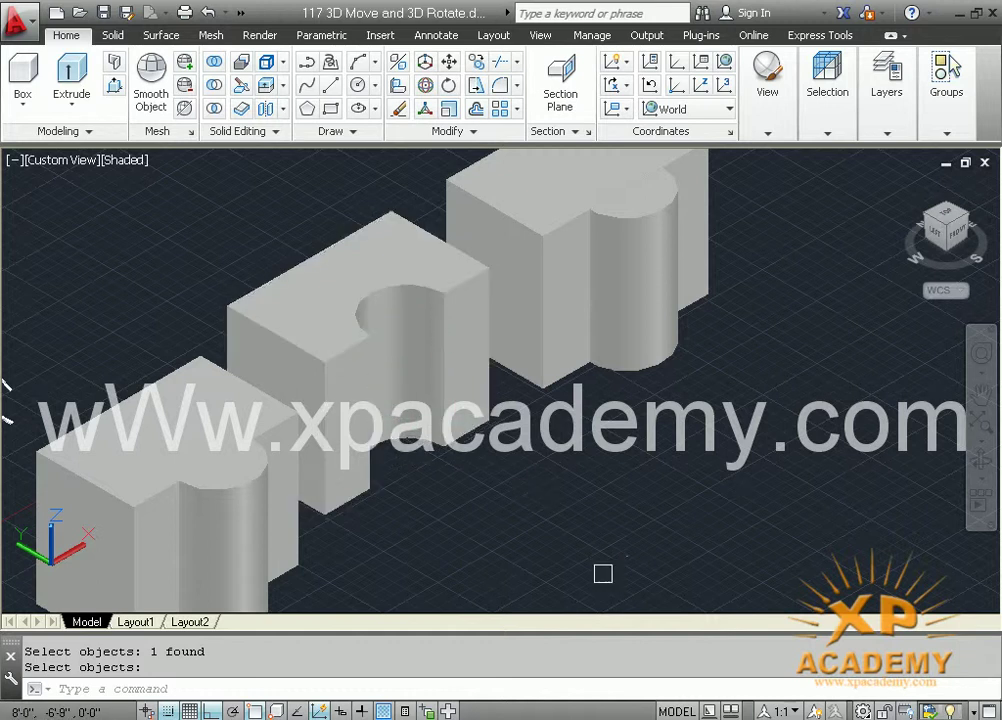
middle_drag(577, 541, 443, 405)
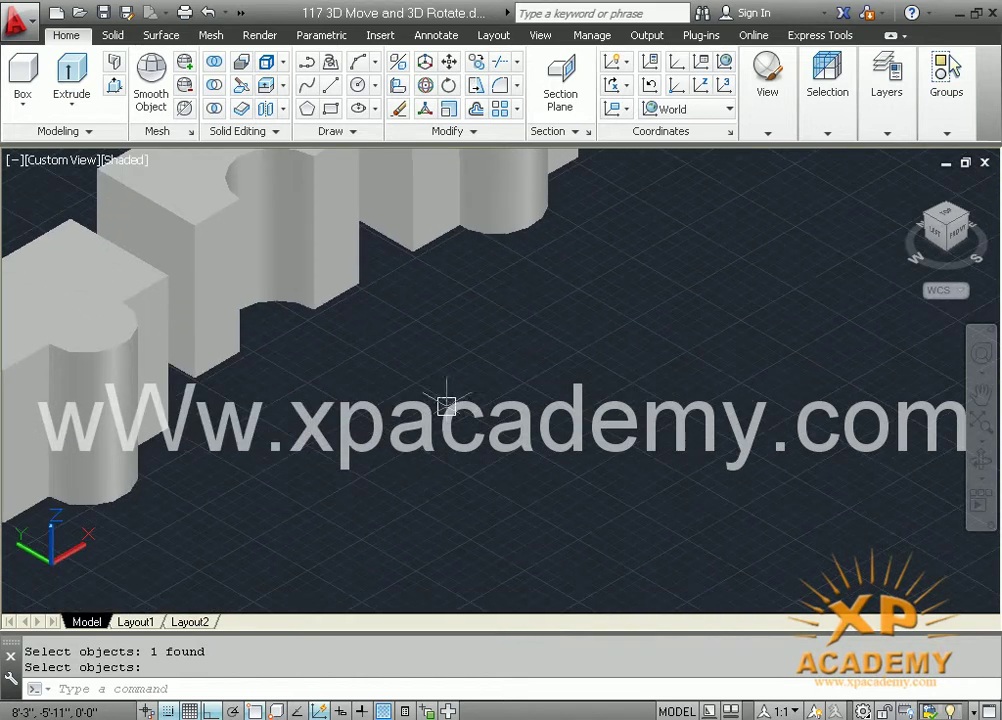
key(Return)
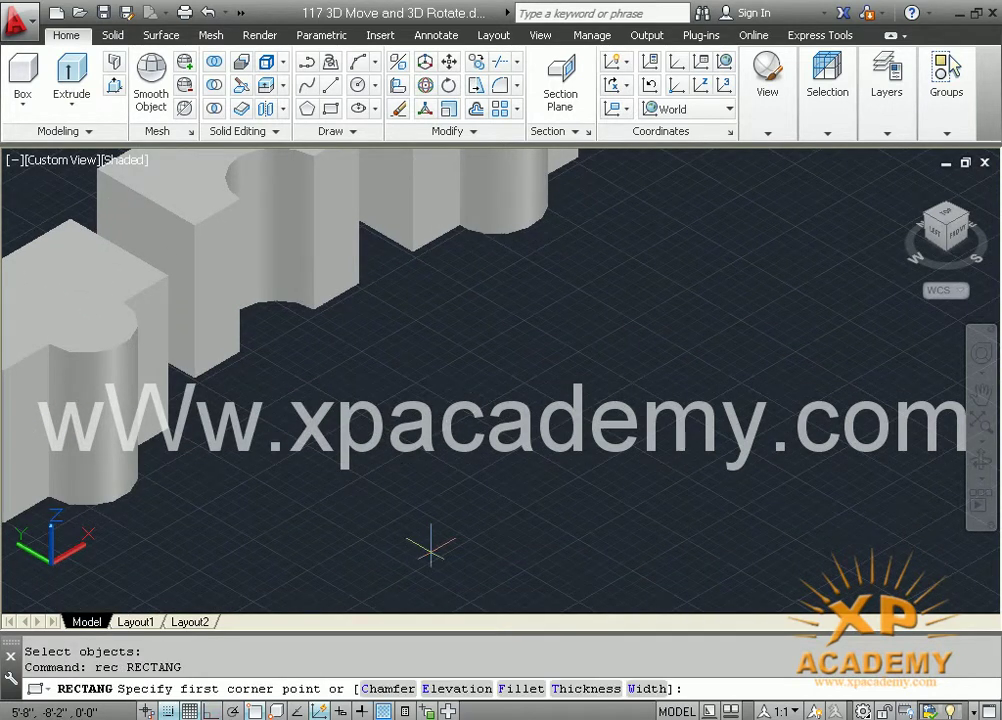
click(431, 549)
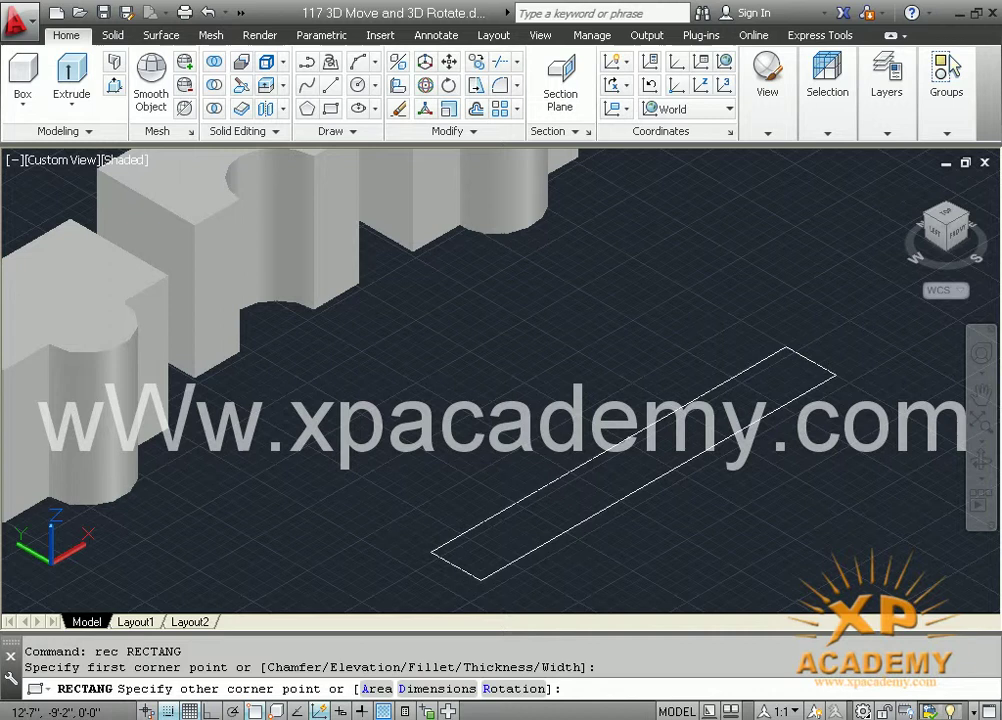
click(850, 381)
middle_drag(730, 434, 593, 373)
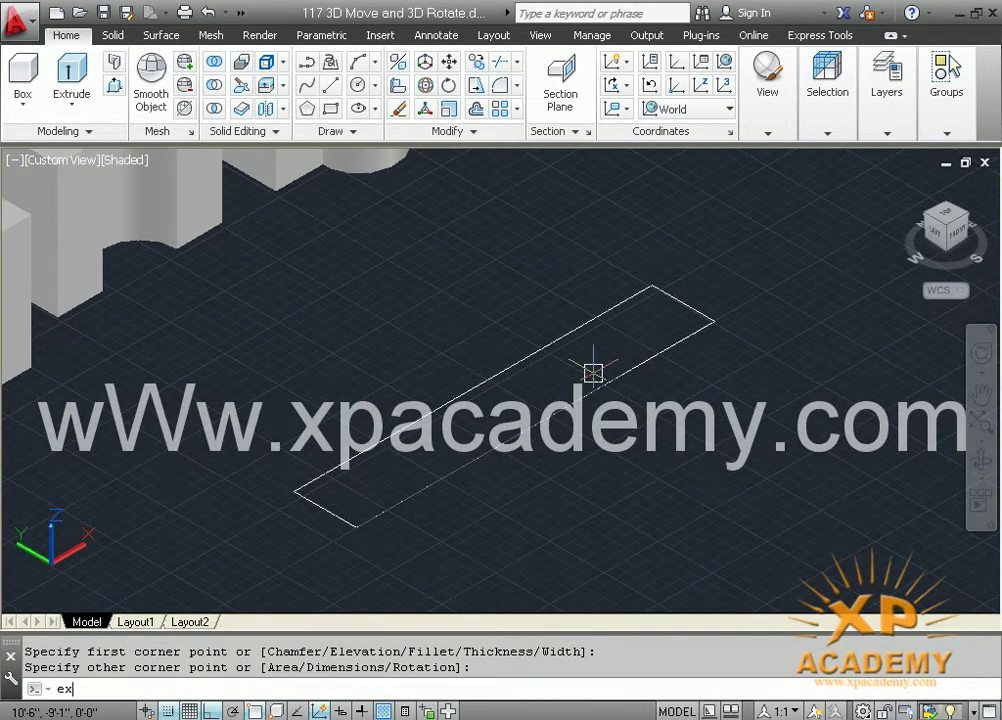
key(Return)
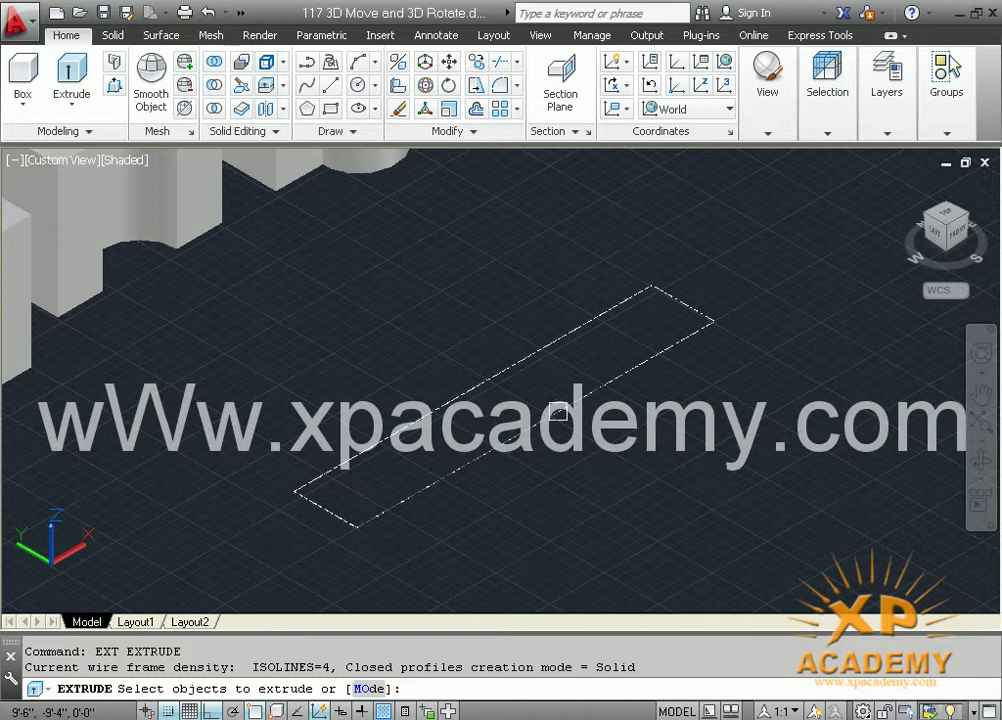
click(557, 412)
key(Escape)
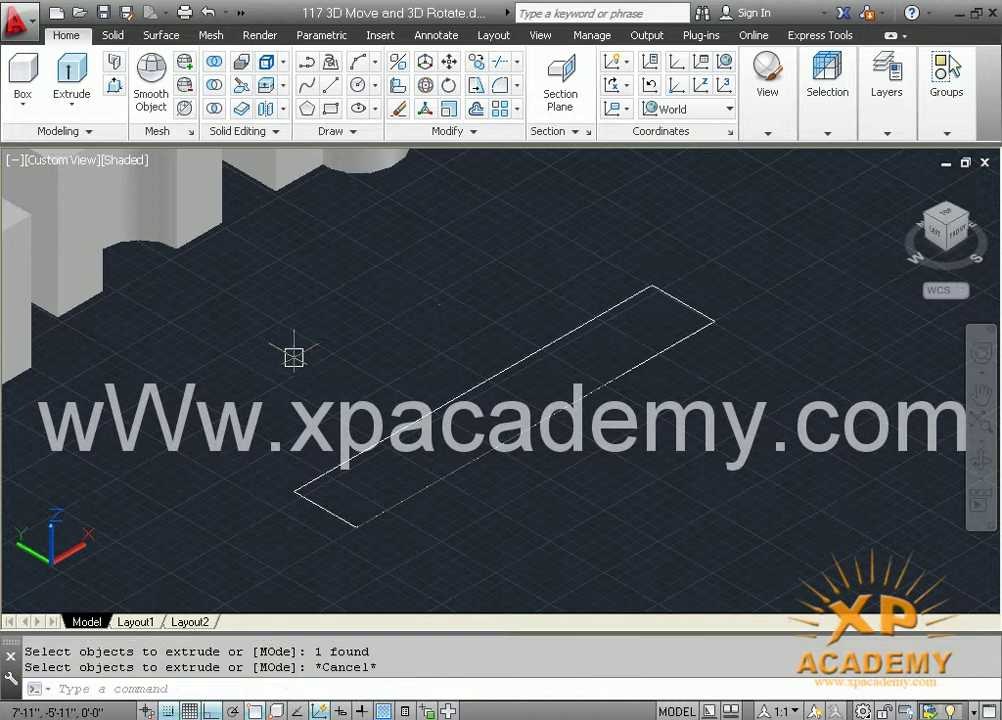
Presspull the area inside the long narrow rectangle upward into a tall slab that rises above the nearby boxes.
scroll(450, 384, down, 2)
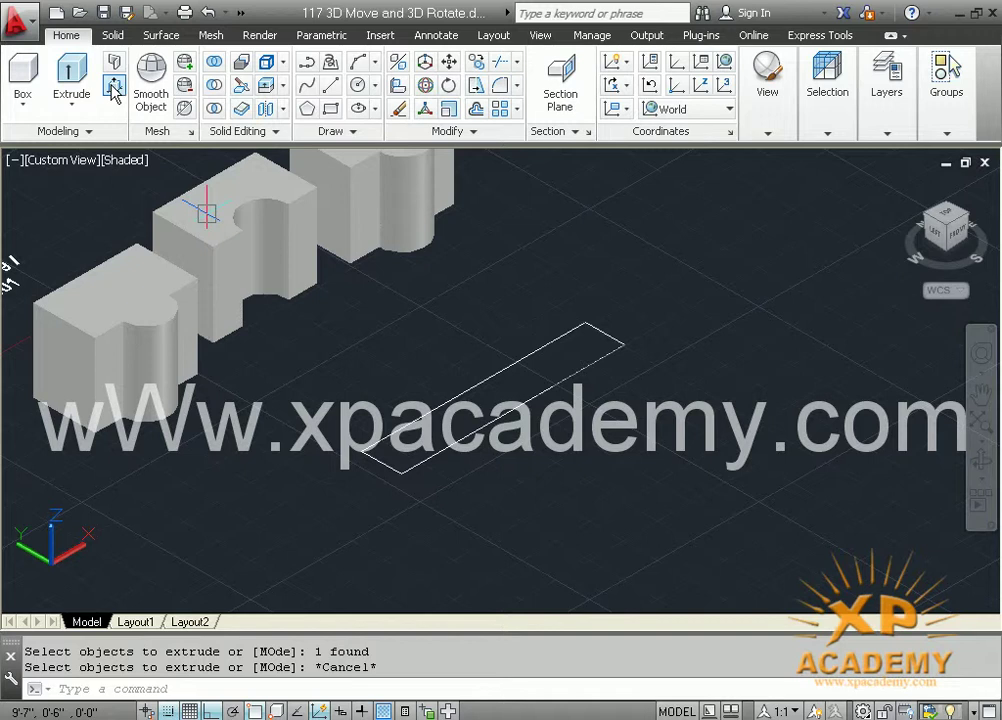
click(114, 85)
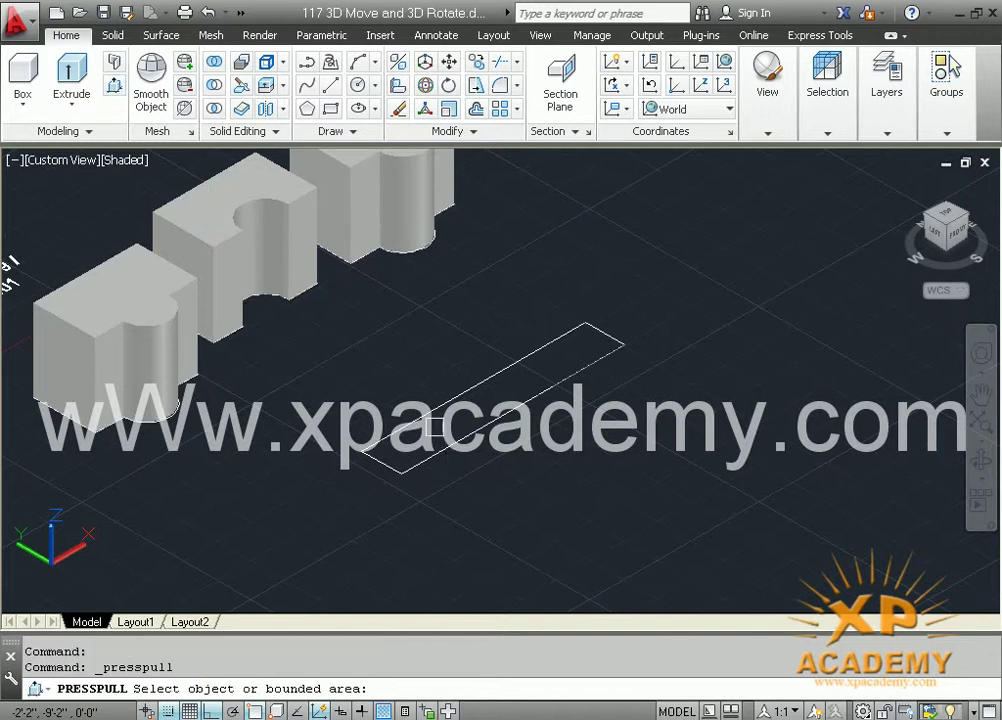
click(459, 434)
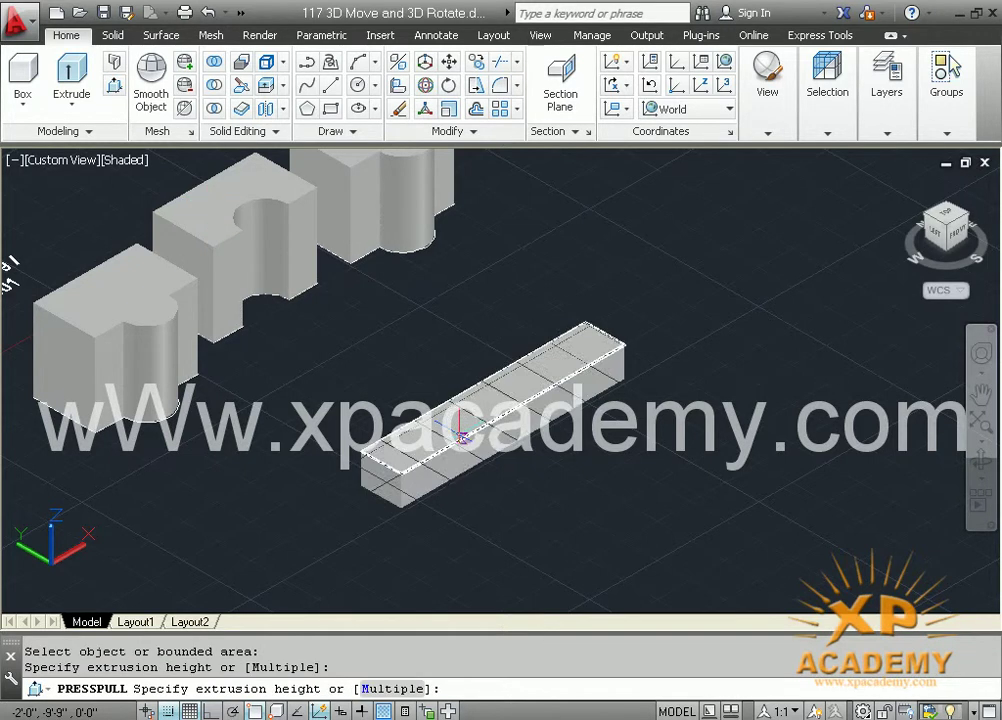
scroll(462, 218, down, 3)
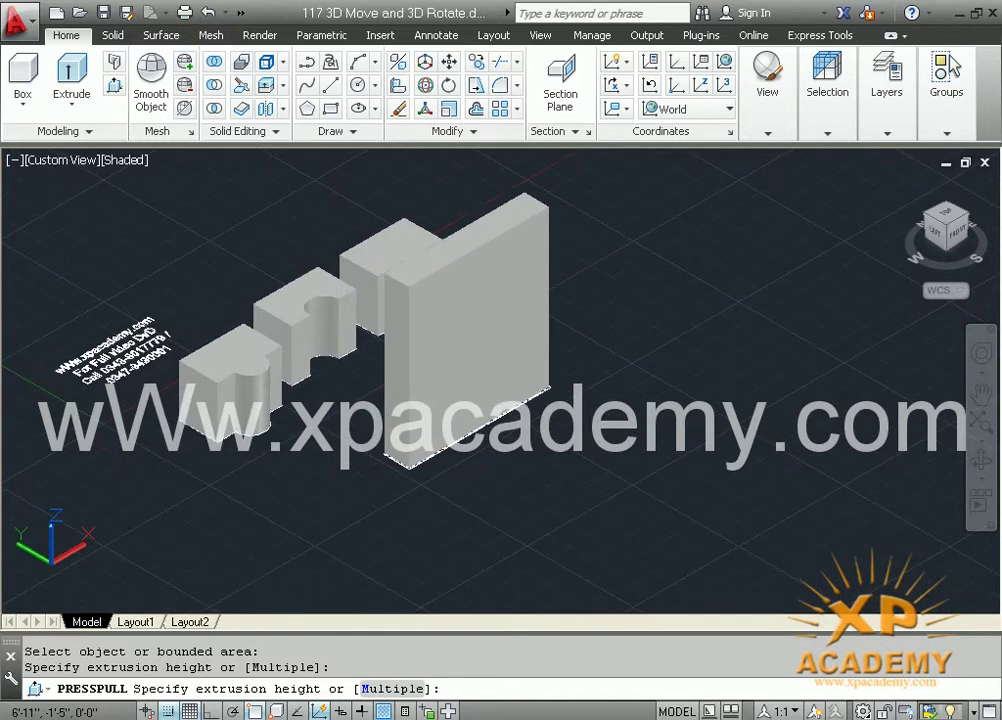
click(460, 210)
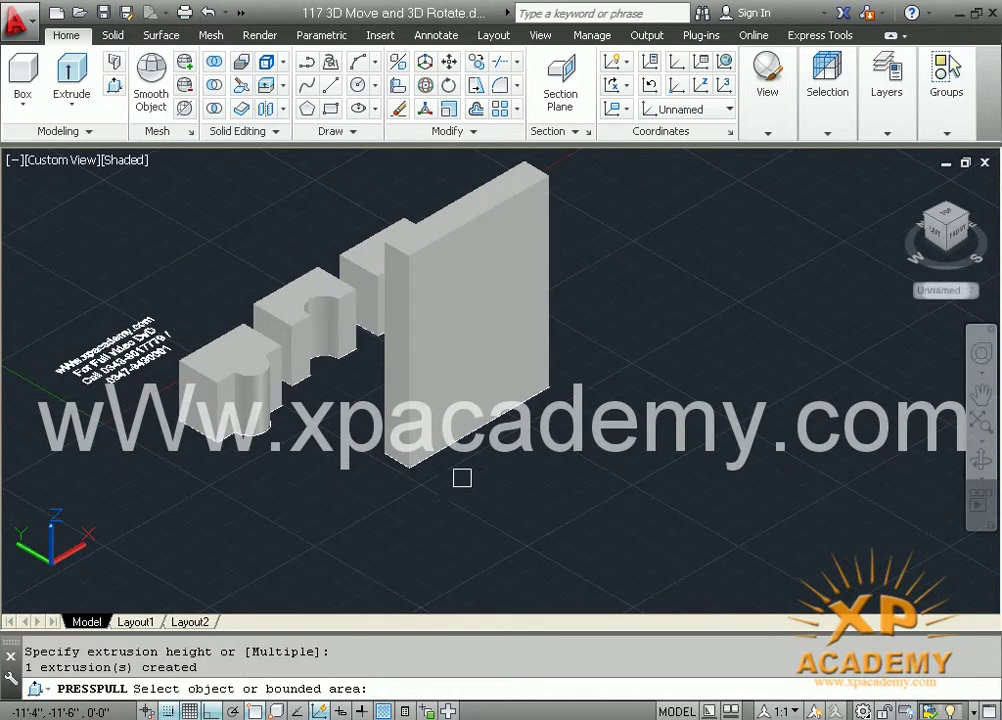
key(Return)
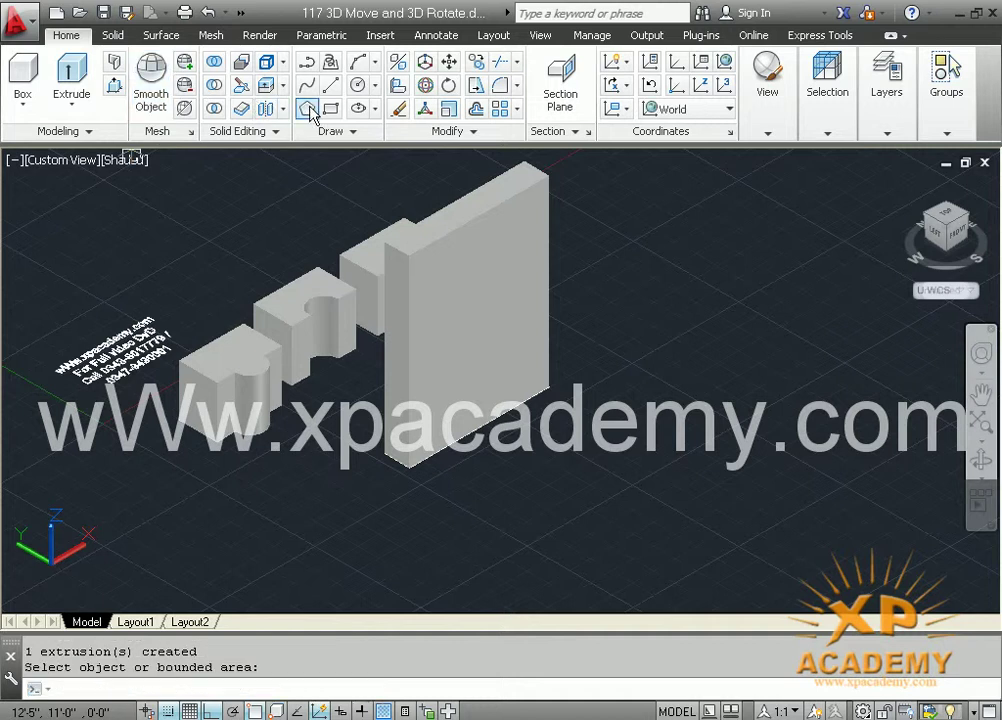
Draw a roughly square rectangle on the ground in front of the tall slab.
click(329, 110)
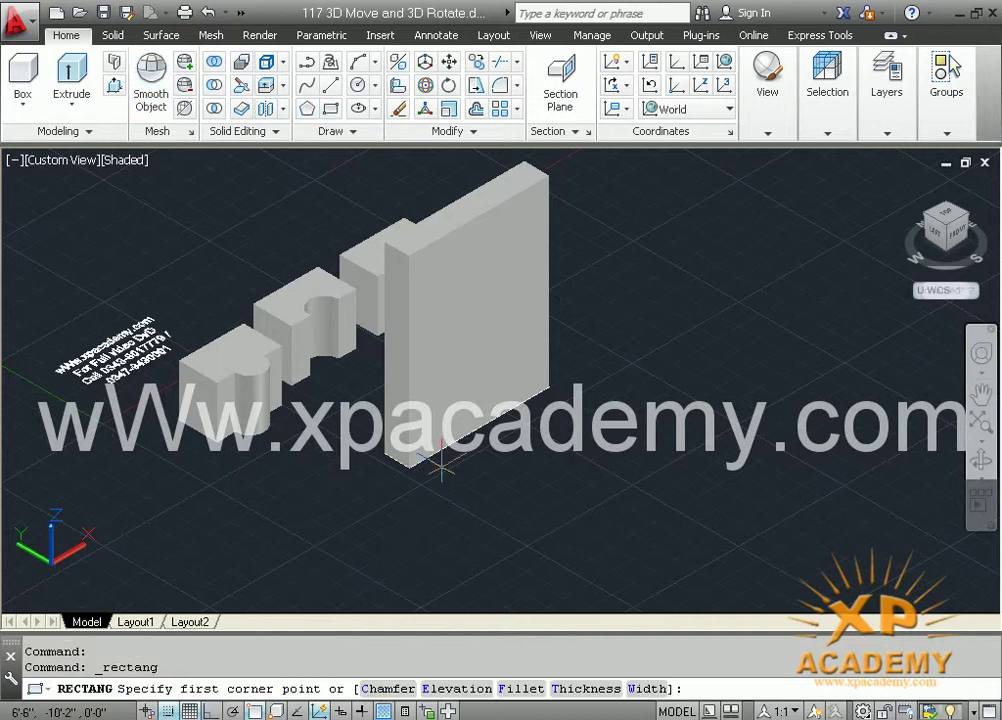
click(482, 482)
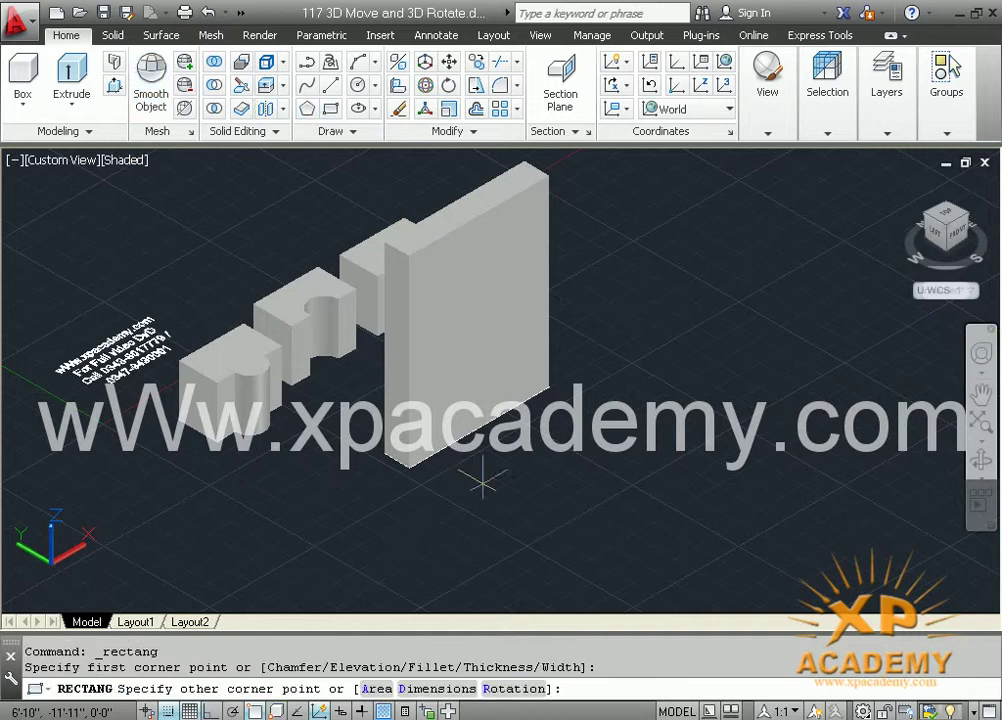
click(620, 489)
Move the square rectangle straight back along the Y axis so that it overlaps the base of the tall slab.
scroll(561, 538, up, 2)
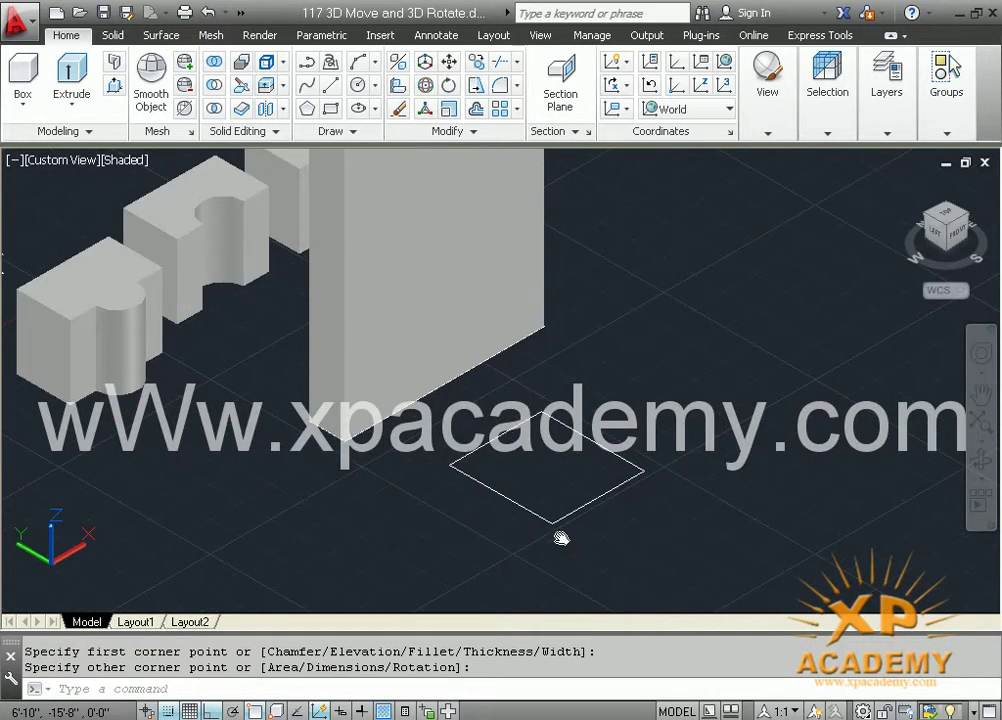
text(m)
key(Return)
click(562, 531)
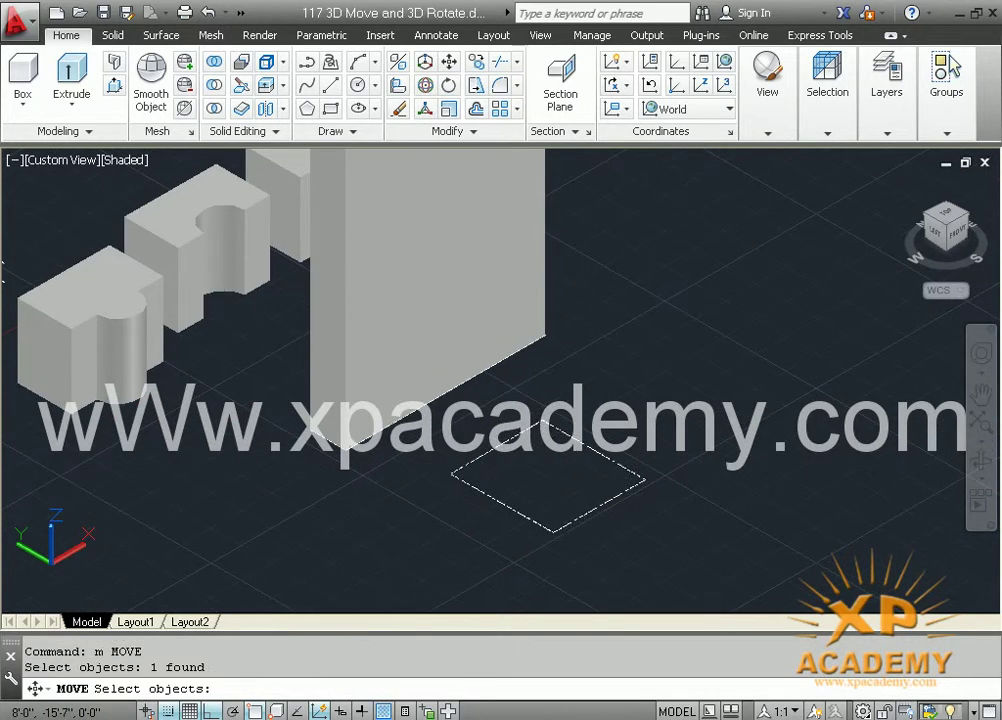
key(Return)
click(598, 508)
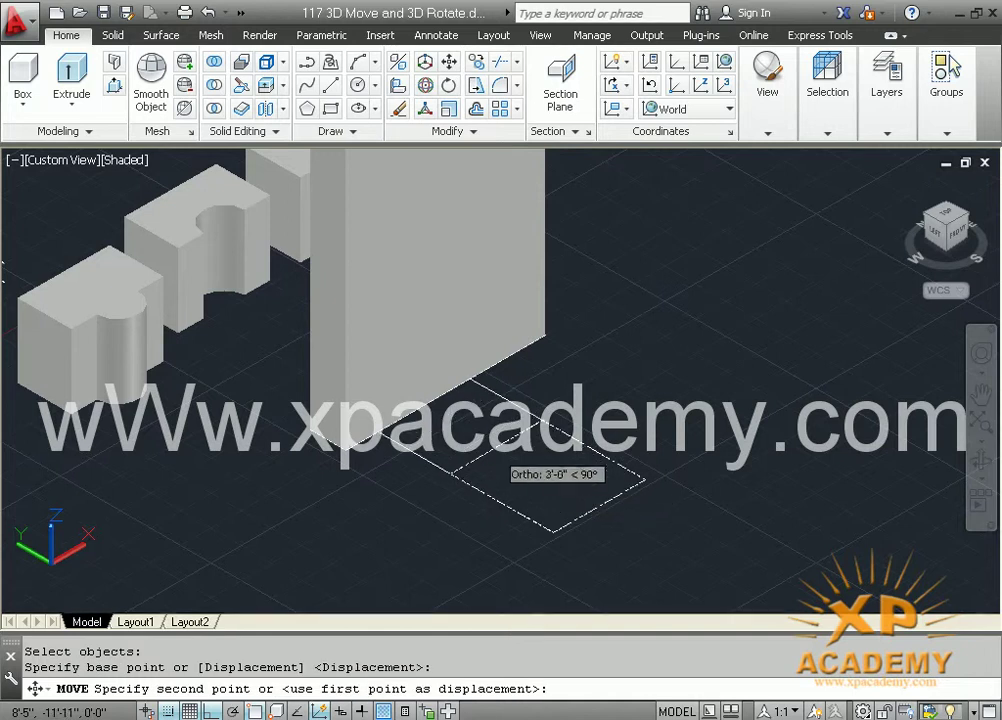
click(475, 468)
Erase the tall slab together with both rectangles at its base.
middle_drag(475, 468, 450, 507)
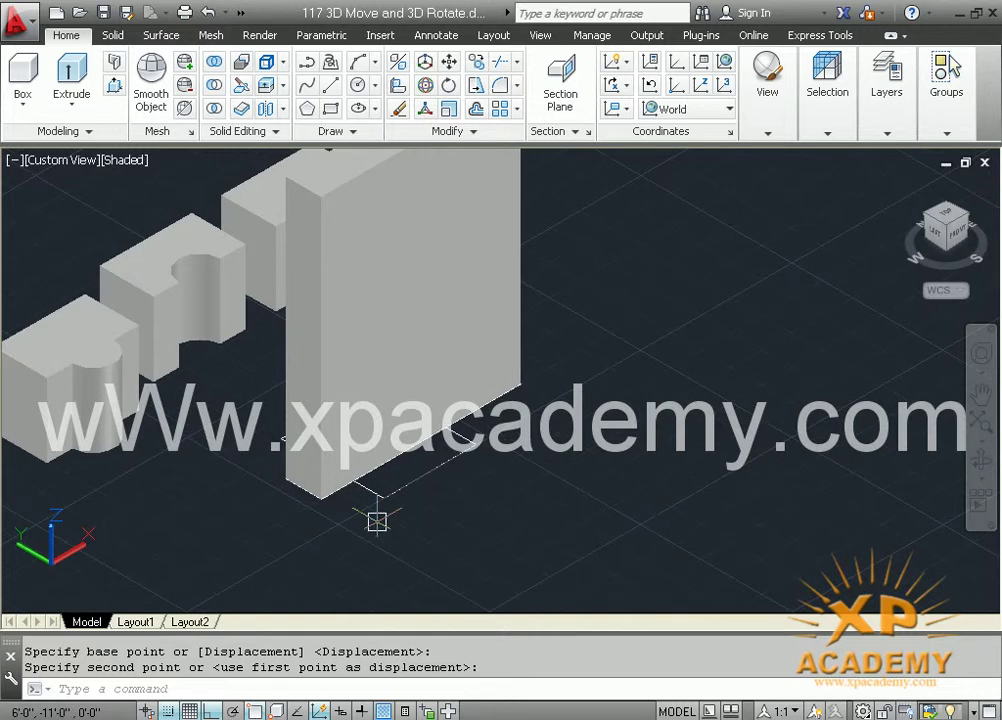
scroll(405, 480, down, 5)
scroll(420, 478, up, 4)
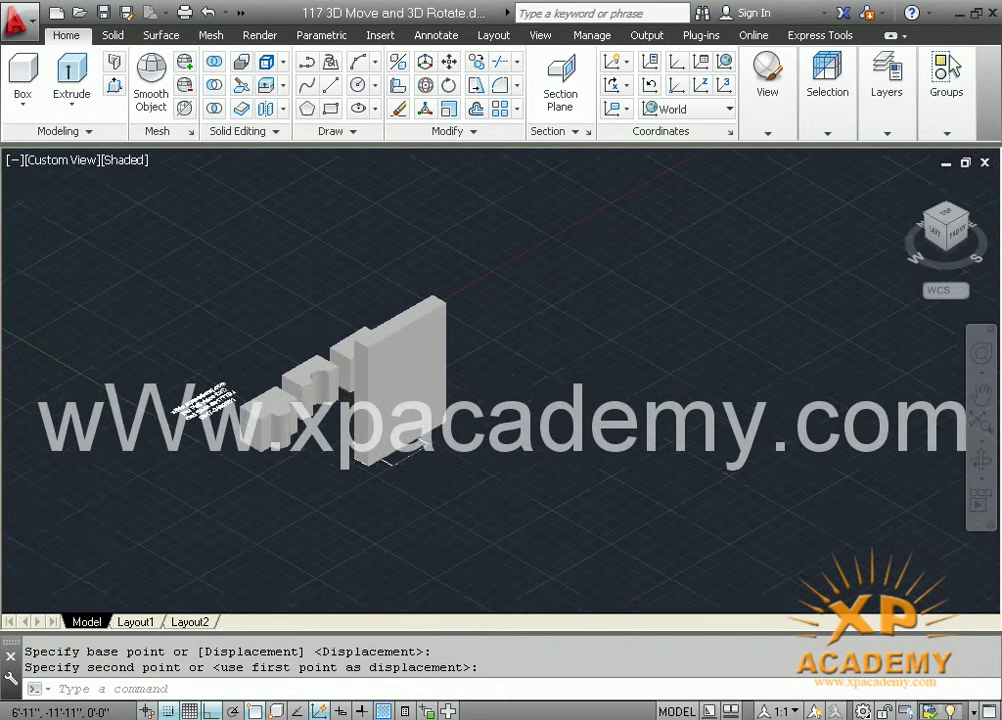
click(466, 490)
click(315, 398)
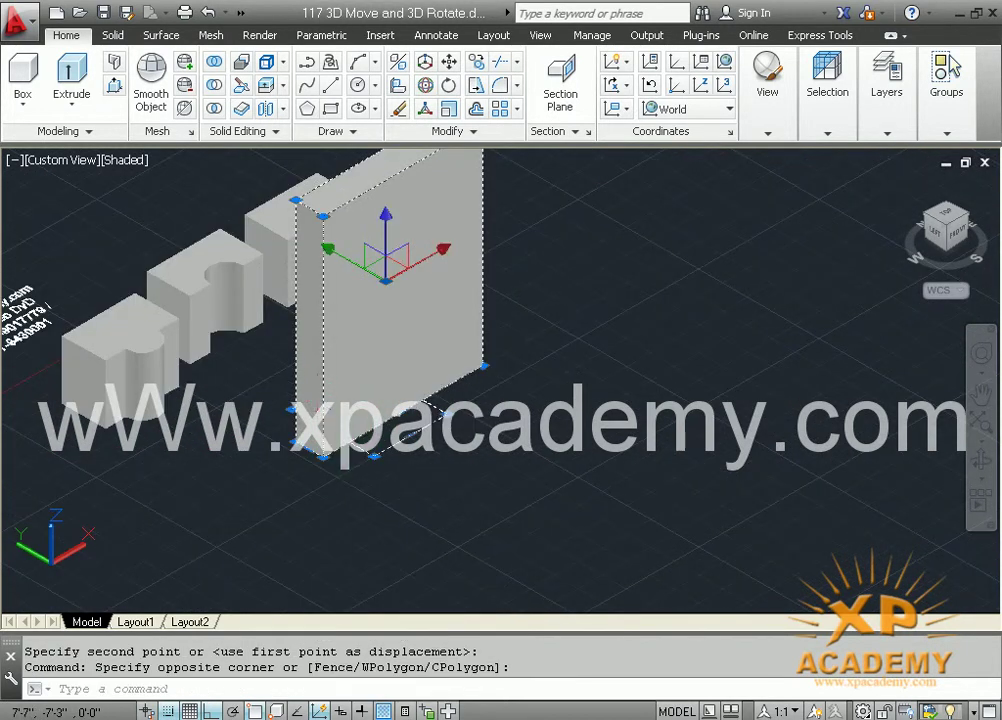
key(Delete)
Draw a large rectangle, about twice as long as wide, on the empty ground in front of the solids.
scroll(411, 389, up, 4)
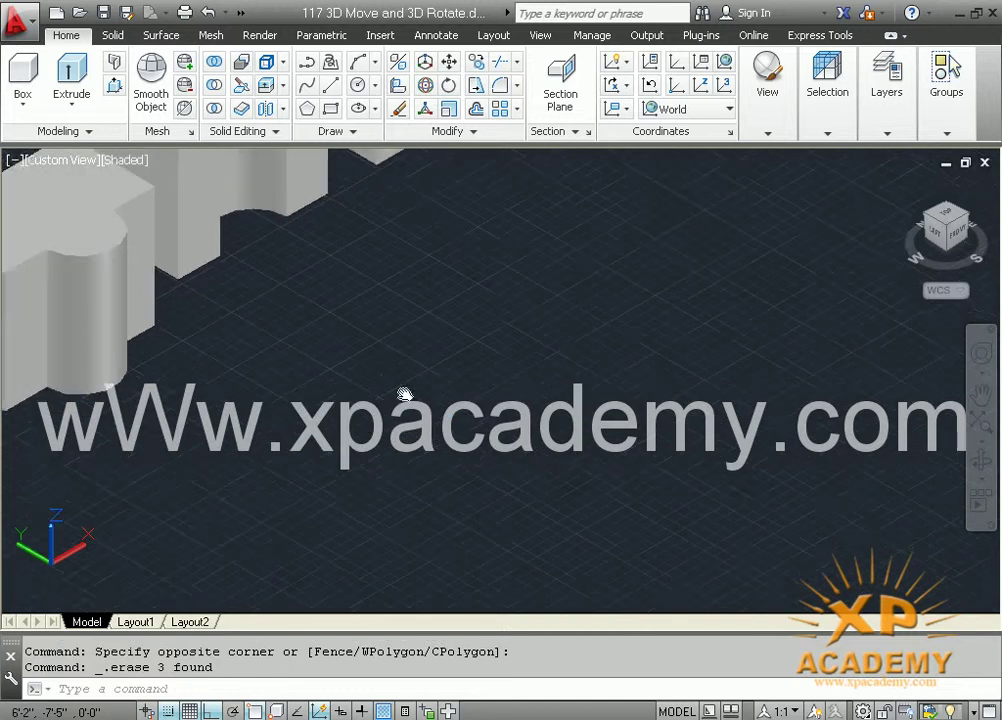
key(Escape)
text(rec)
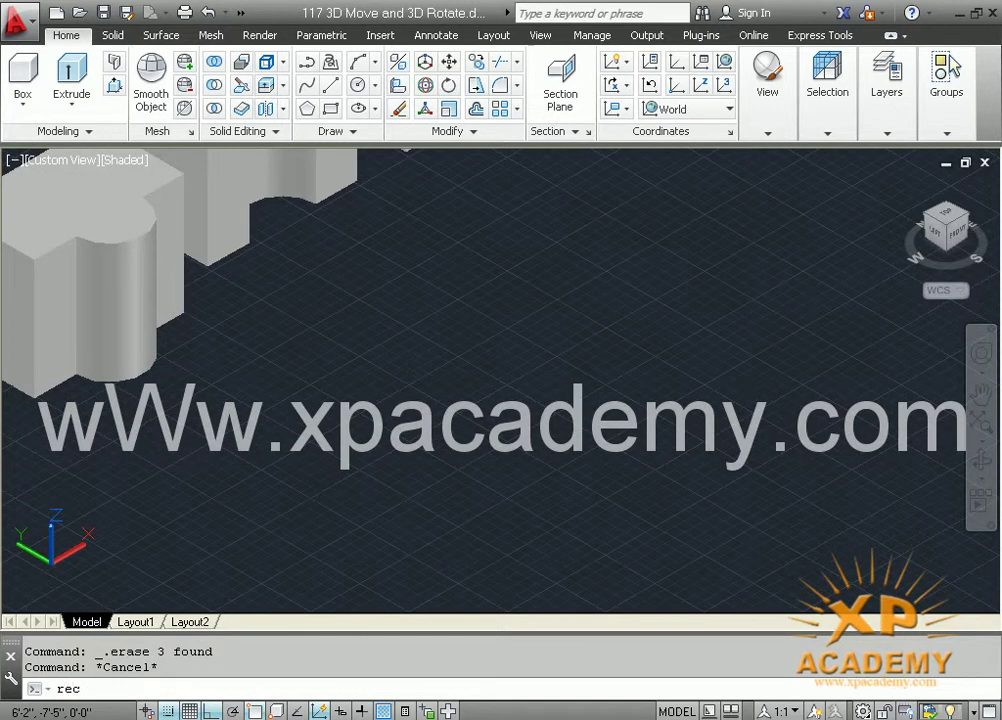
key(Return)
click(381, 475)
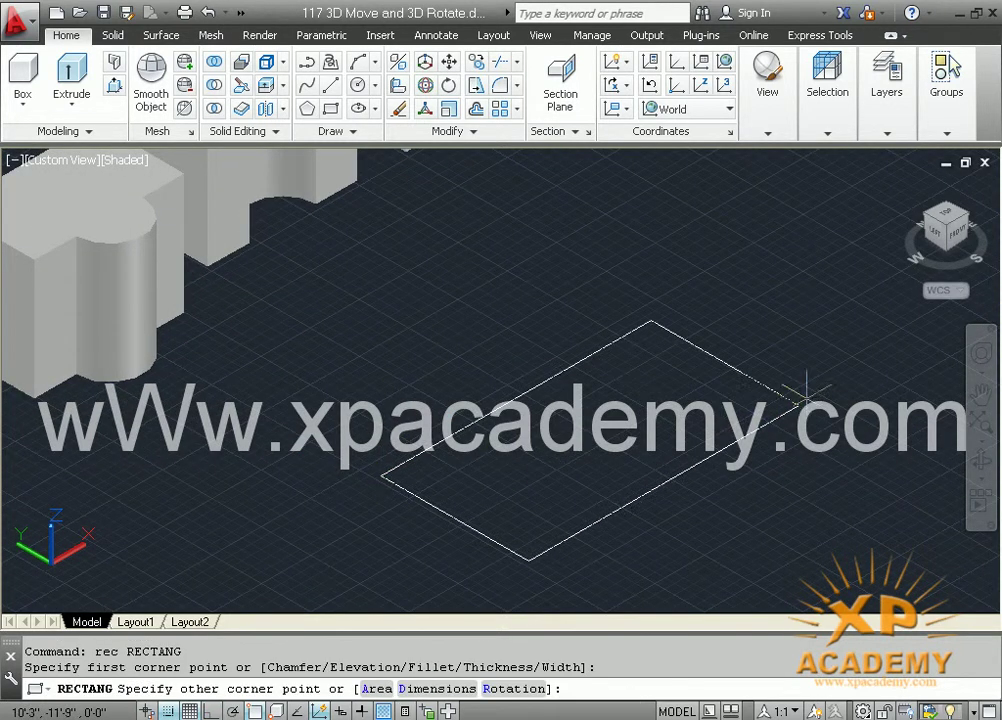
click(893, 378)
Draw two narrow rectangles across the large one: one overhanging both long edges near its near end, another spanning edge to edge near its middle.
middle_drag(566, 478, 510, 427)
key(Return)
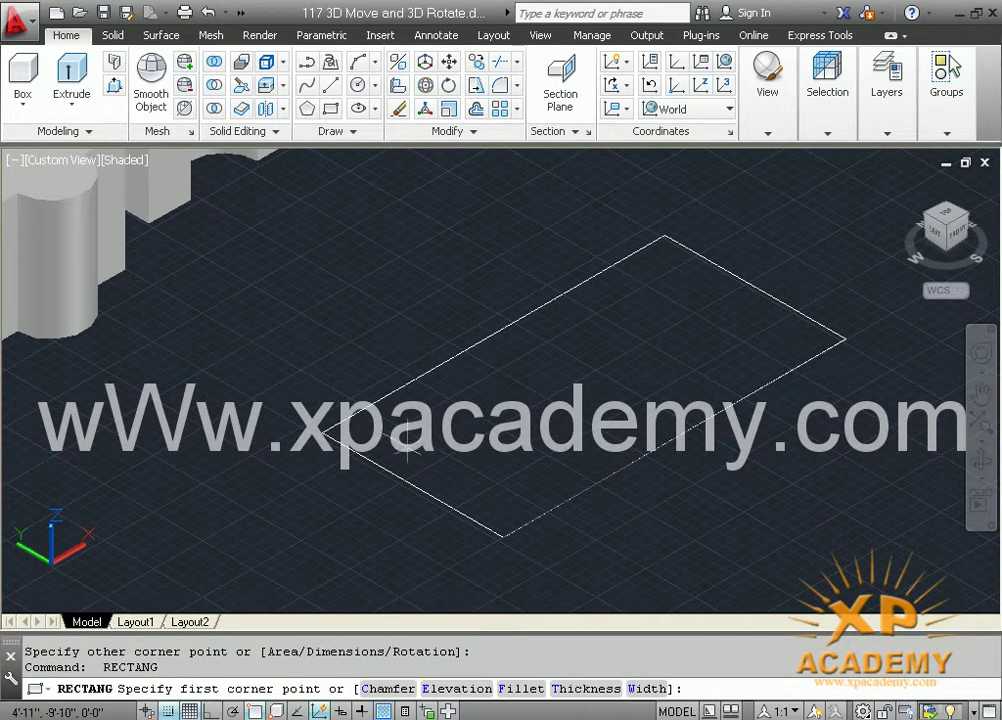
click(335, 392)
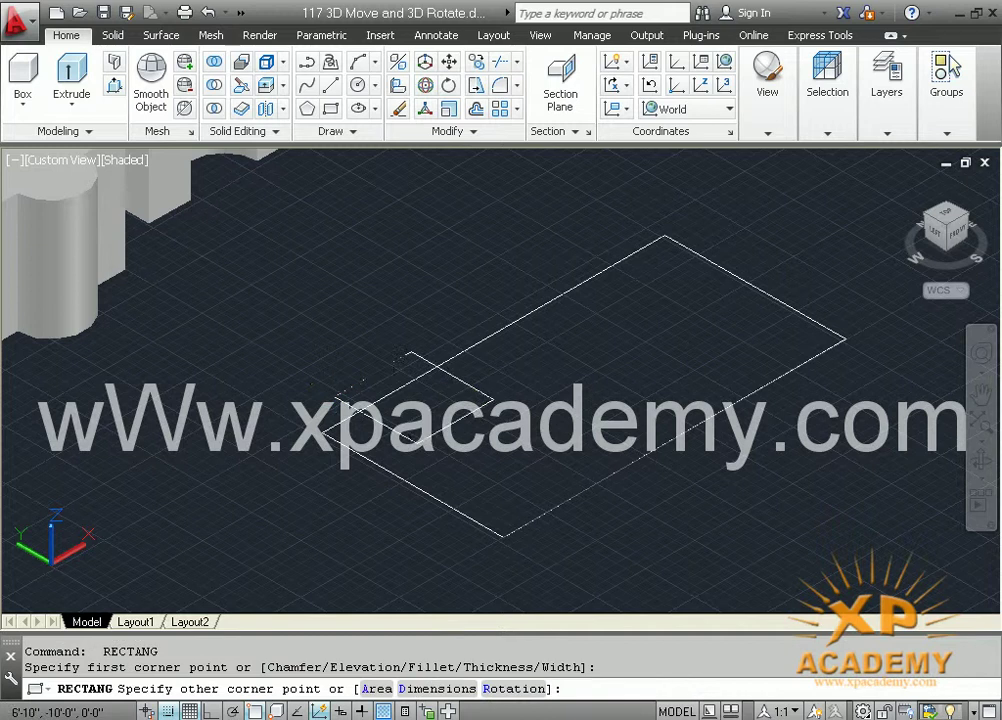
click(615, 492)
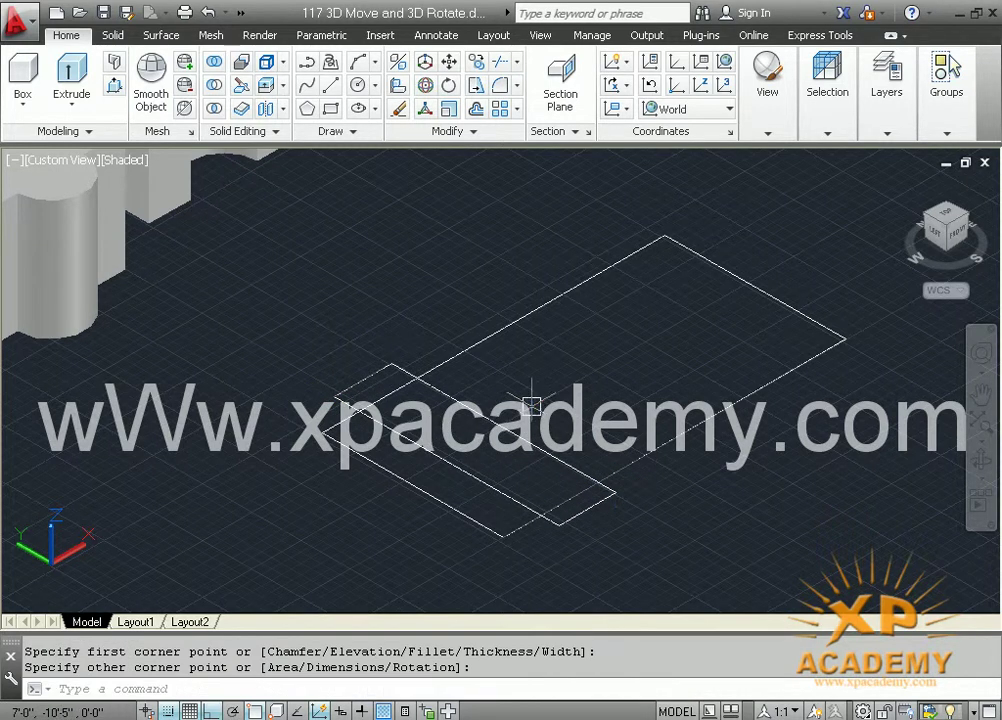
key(Return)
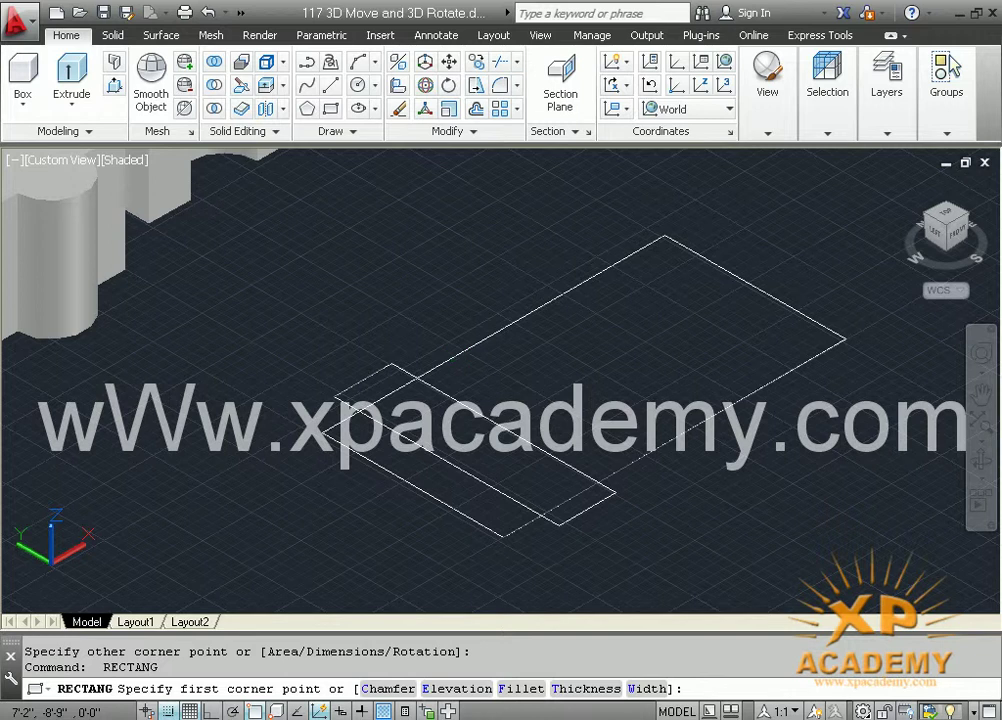
click(457, 353)
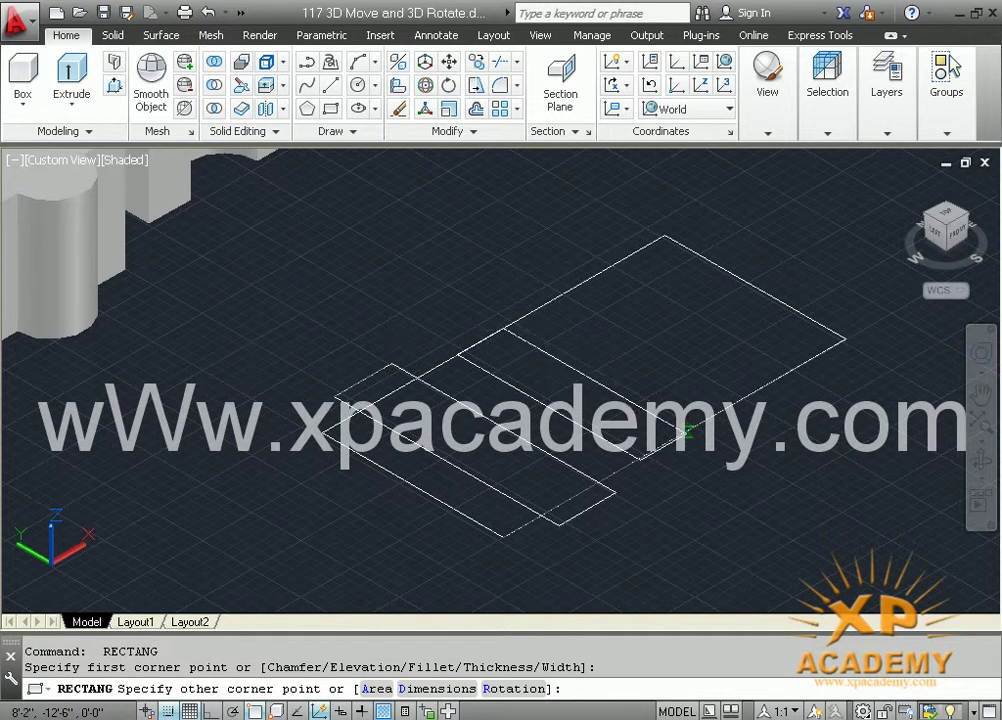
click(845, 338)
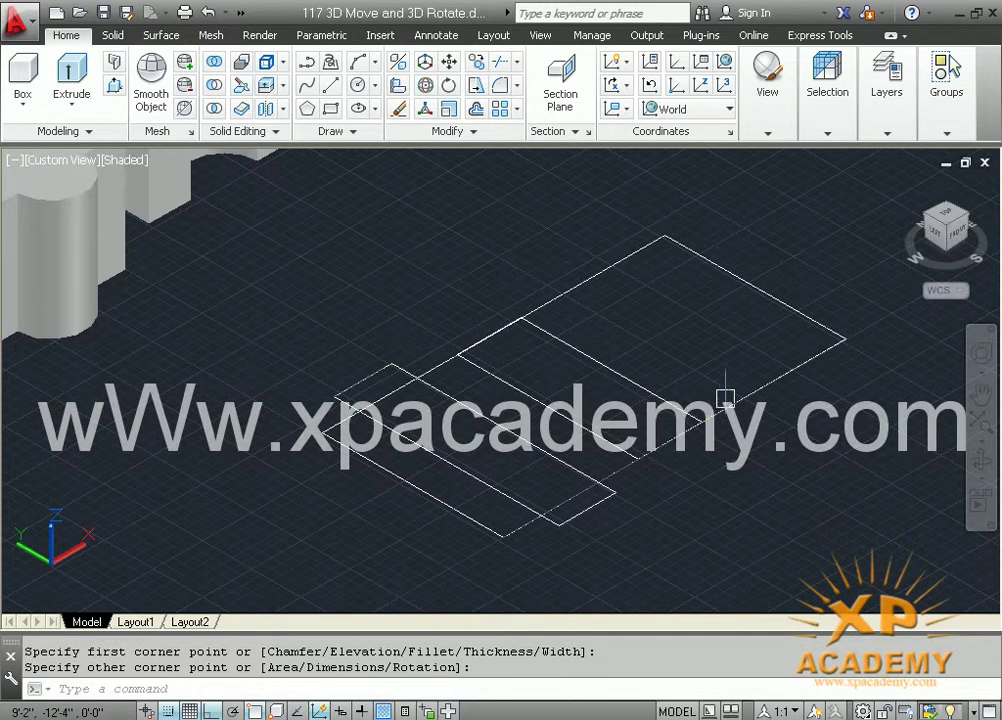
Draw two small rectangles at the large rectangle's far end: one straddling its front long edge, another fully inside it.
key(Return)
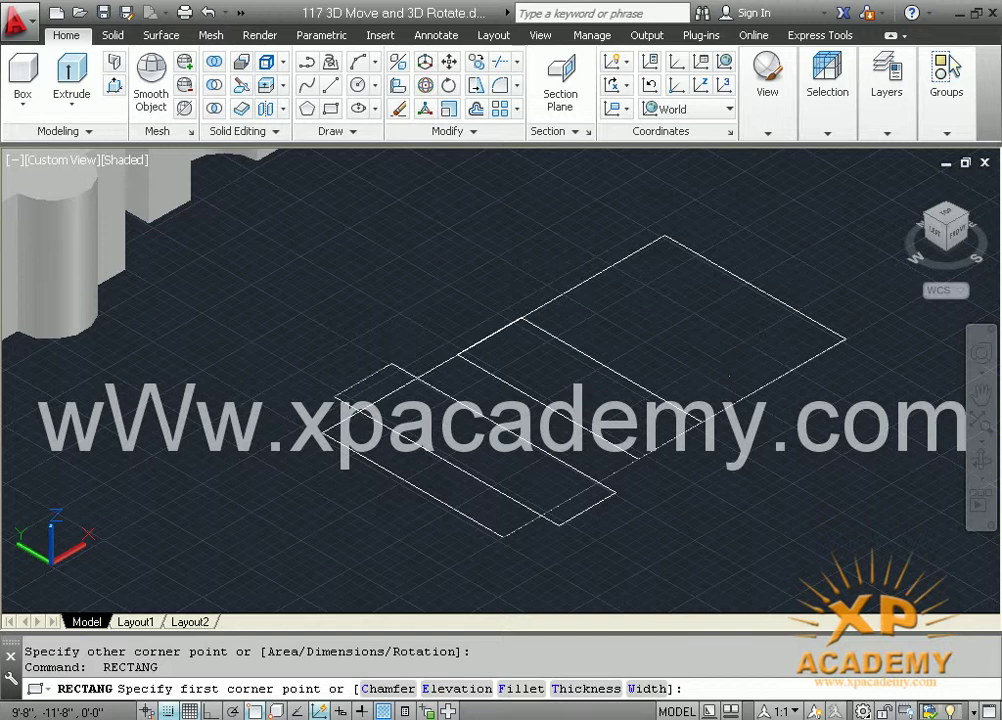
click(720, 370)
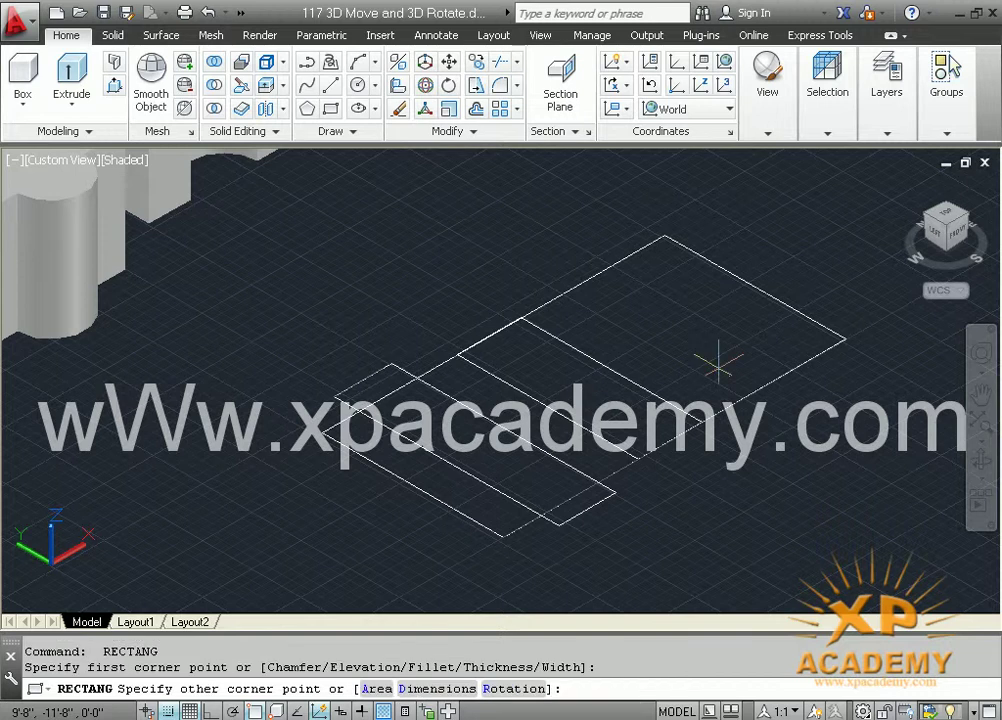
click(835, 379)
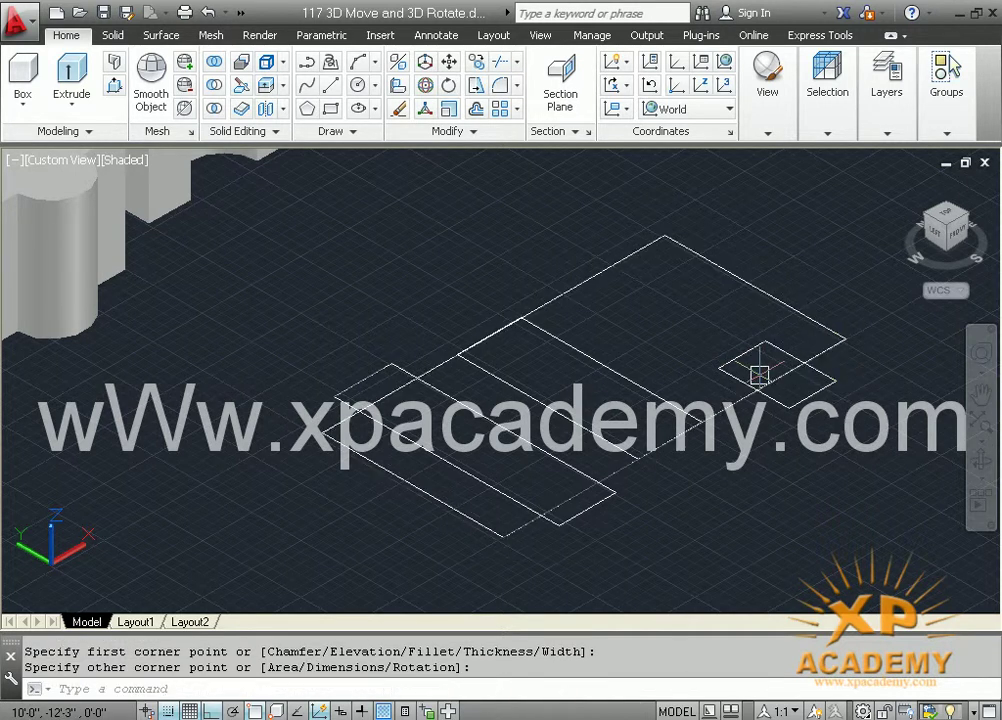
middle_drag(693, 357, 623, 381)
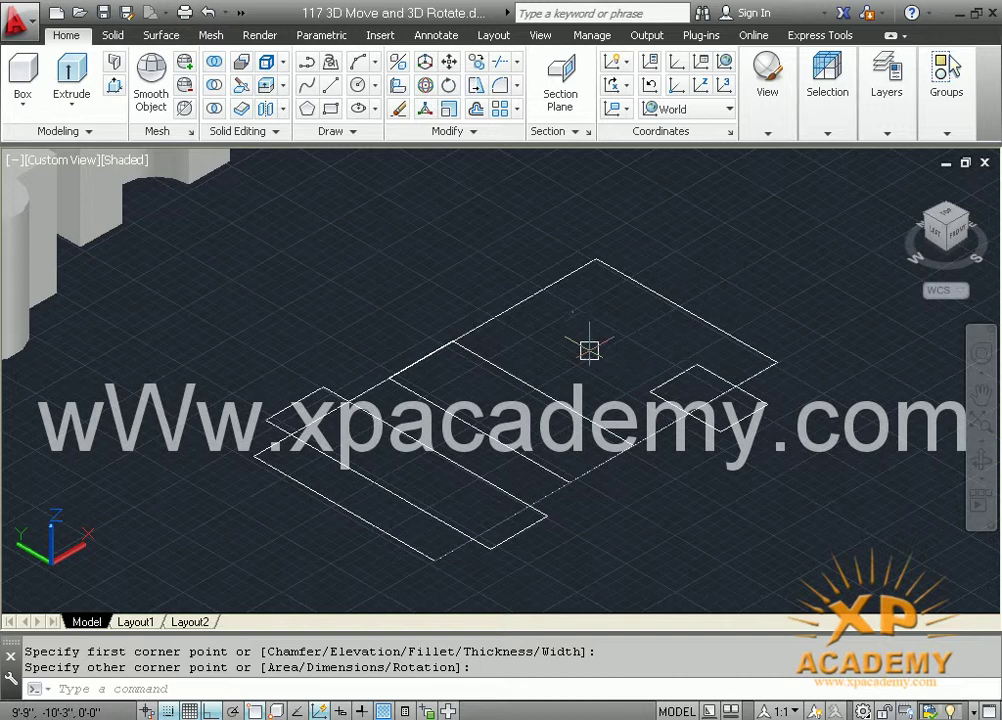
key(Return)
click(574, 322)
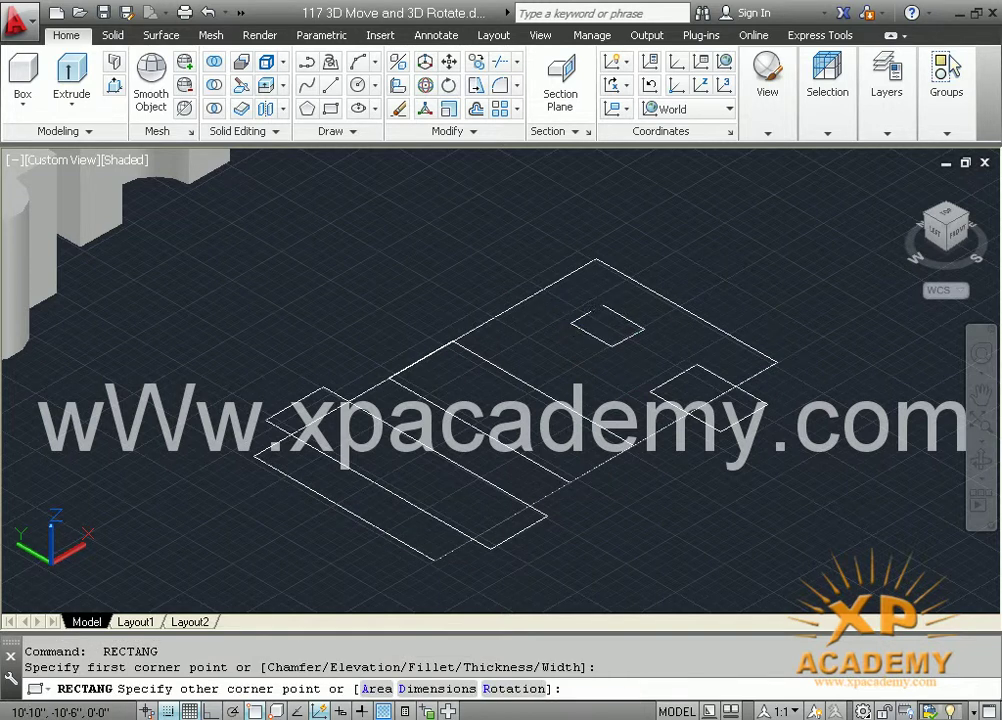
click(645, 325)
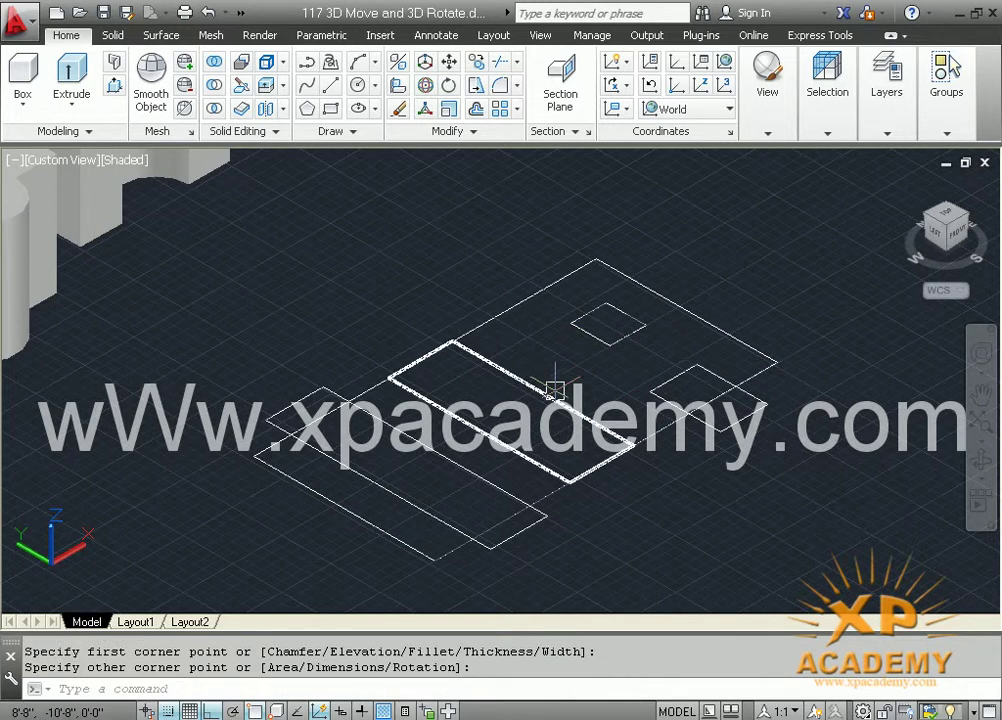
Presspull the large rectangle upward into a tall box.
middle_drag(555, 396, 539, 404)
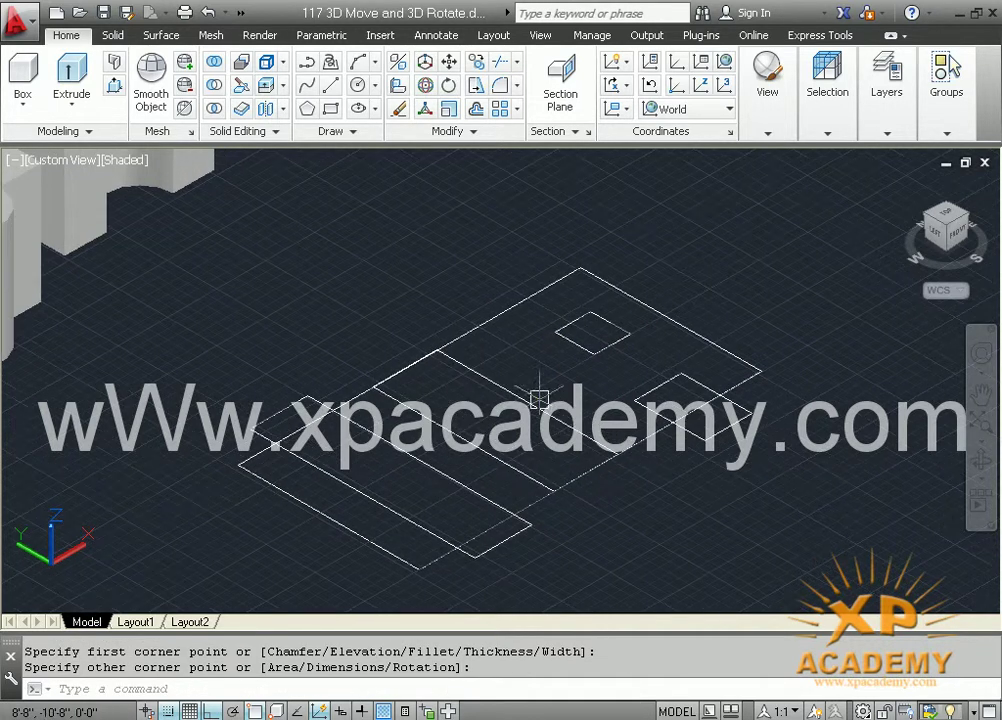
click(113, 87)
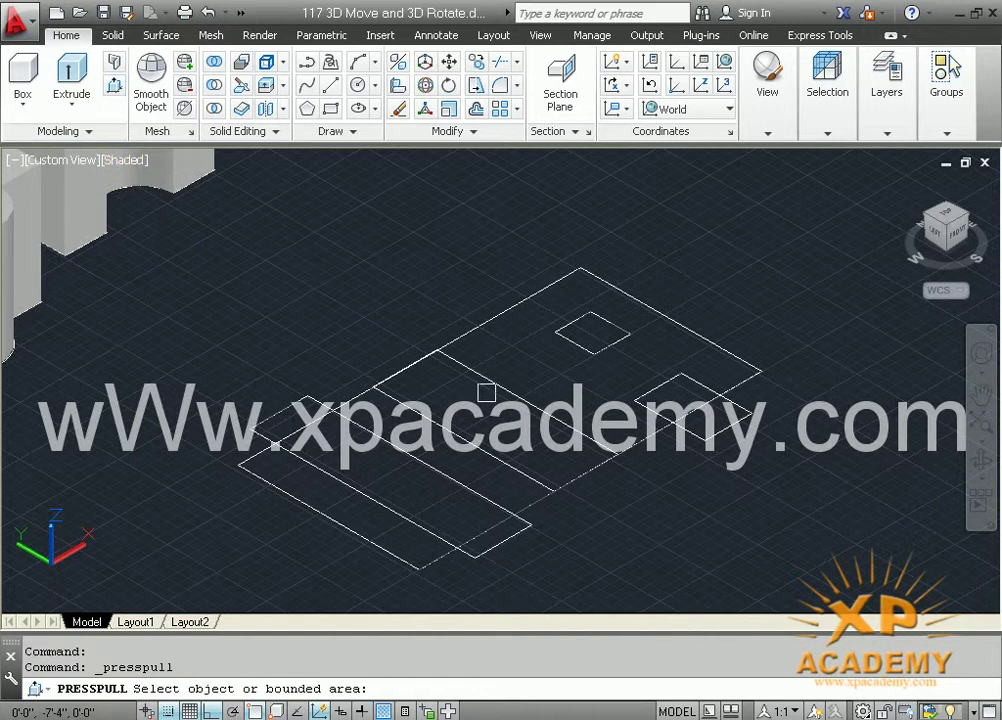
click(517, 303)
scroll(520, 327, down, 2)
middle_drag(520, 327, 527, 391)
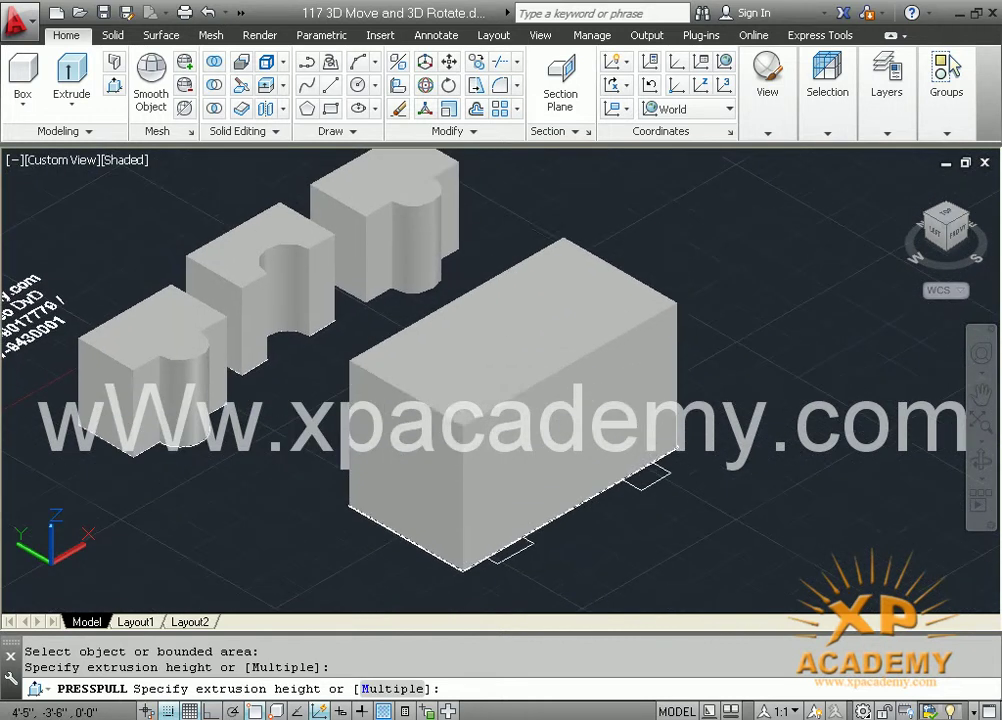
click(521, 297)
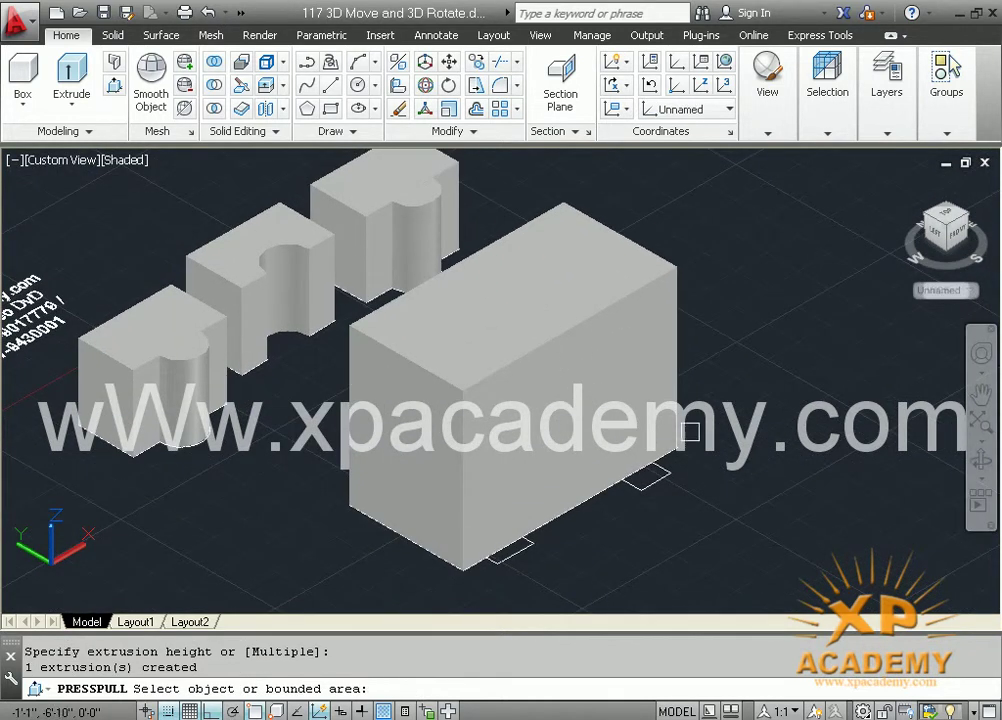
Presspull the narrow overhanging rectangle near the box's near end upward to a little over half the box's height.
click(513, 546)
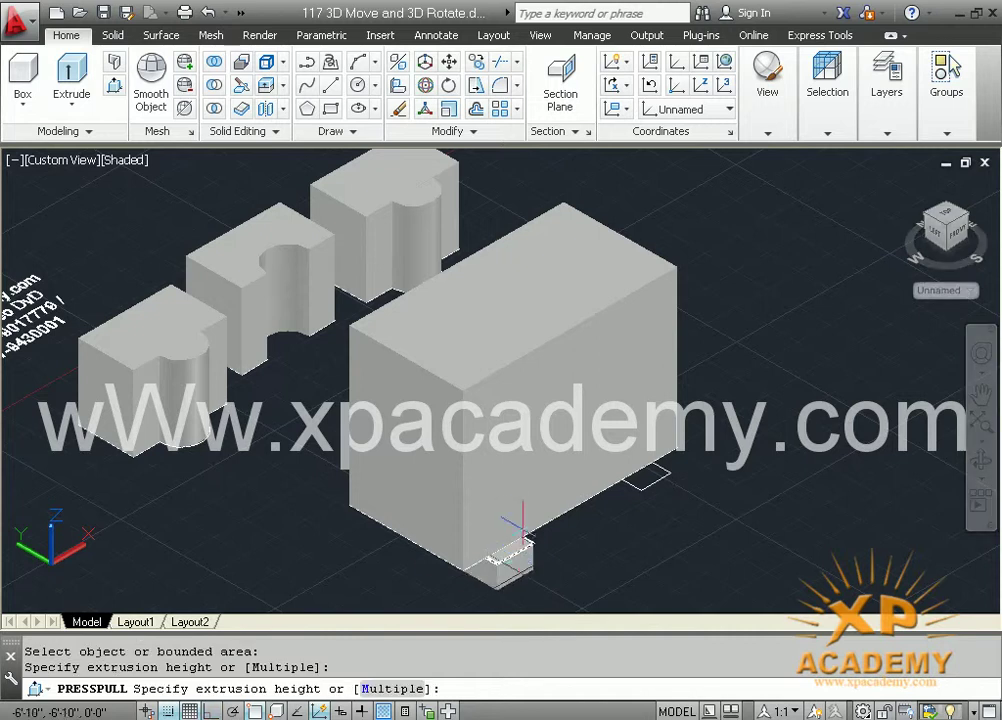
click(521, 397)
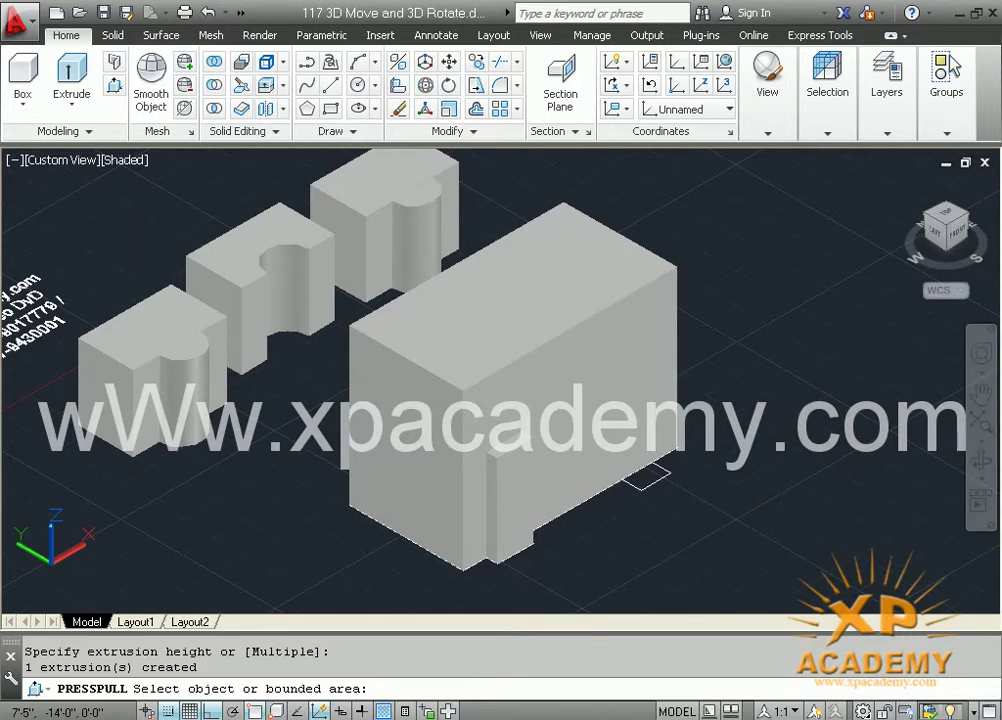
key(Return)
key(Escape)
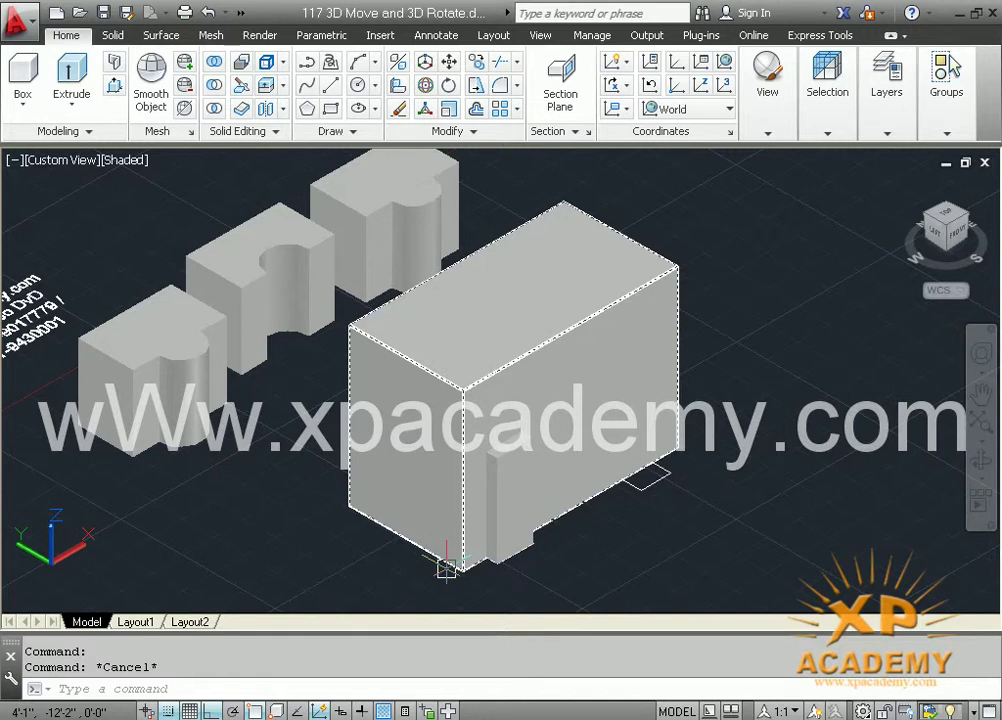
Examine how the narrow block passes through the large box in the Hidden and 2D Wireframe visual styles, and return to Shaded.
shift+middle_drag(446, 568, 371, 562)
key(Escape)
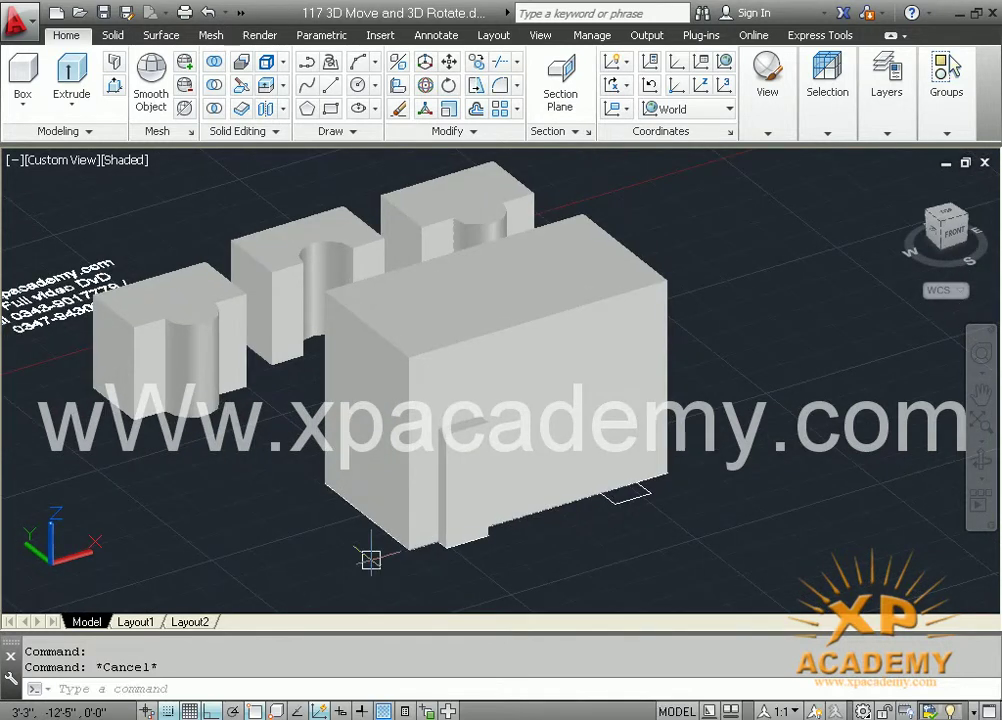
click(126, 166)
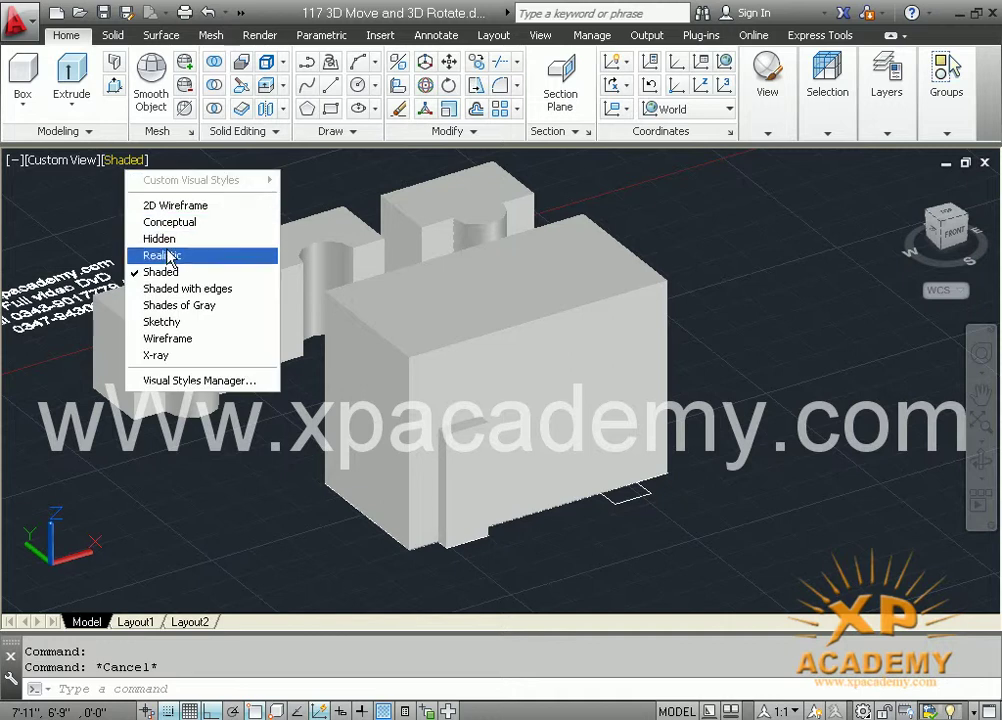
key(Escape)
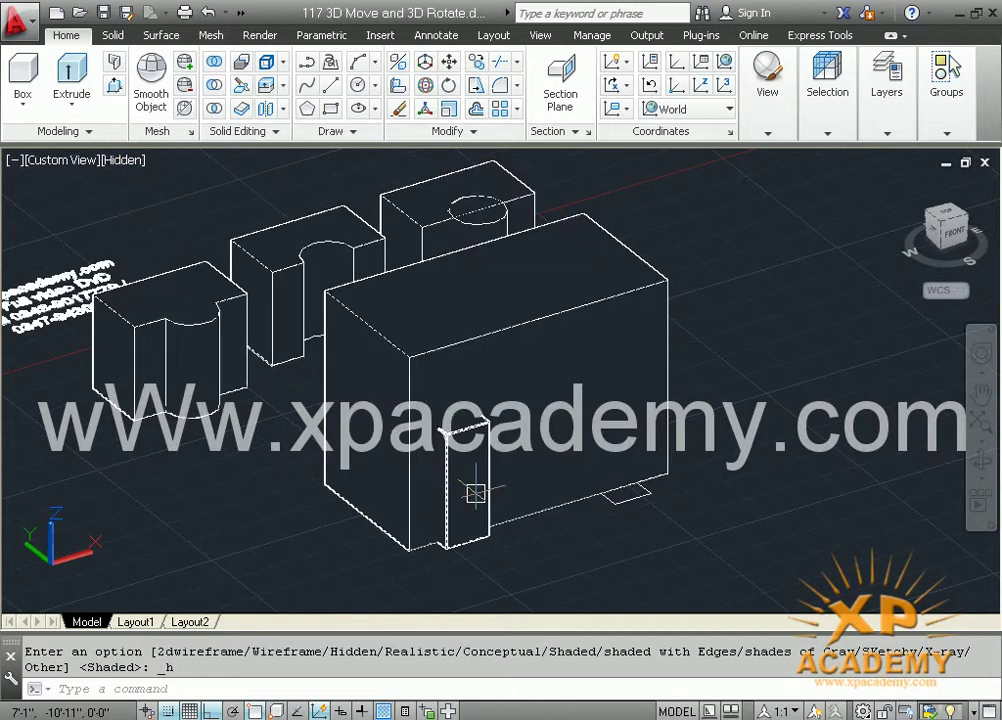
click(123, 161)
click(165, 205)
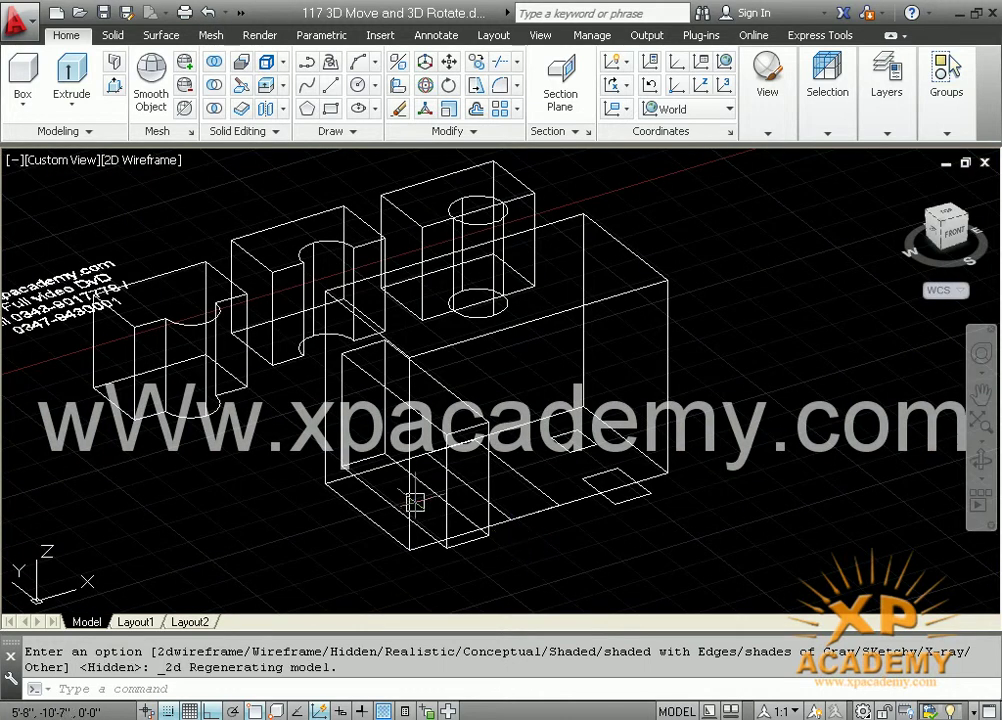
scroll(424, 508, up, 5)
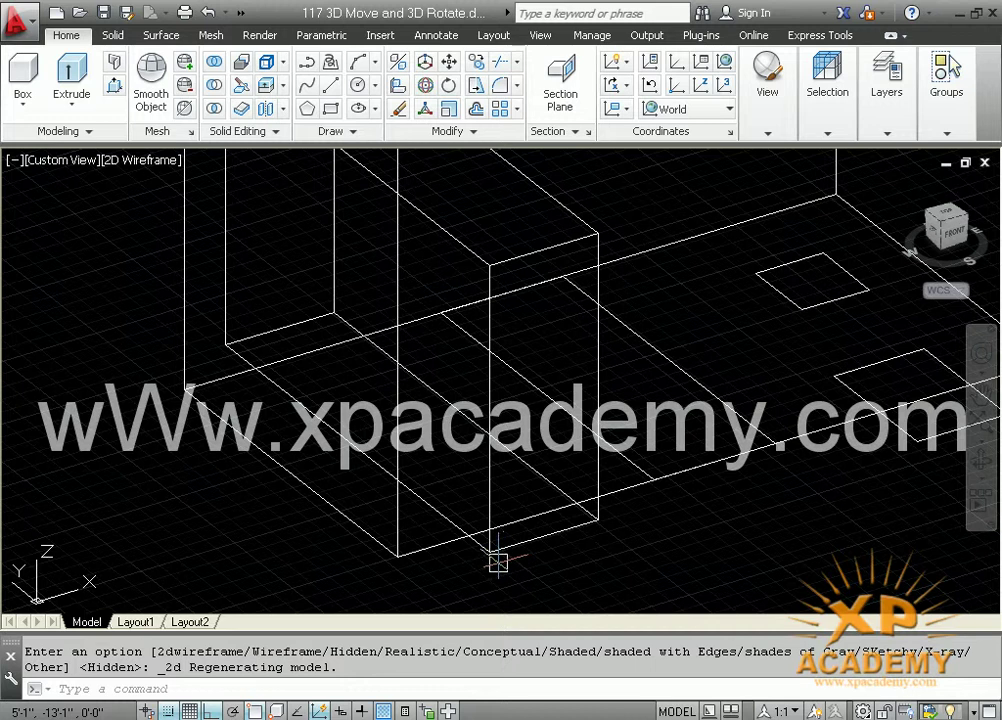
scroll(500, 551, down, 3)
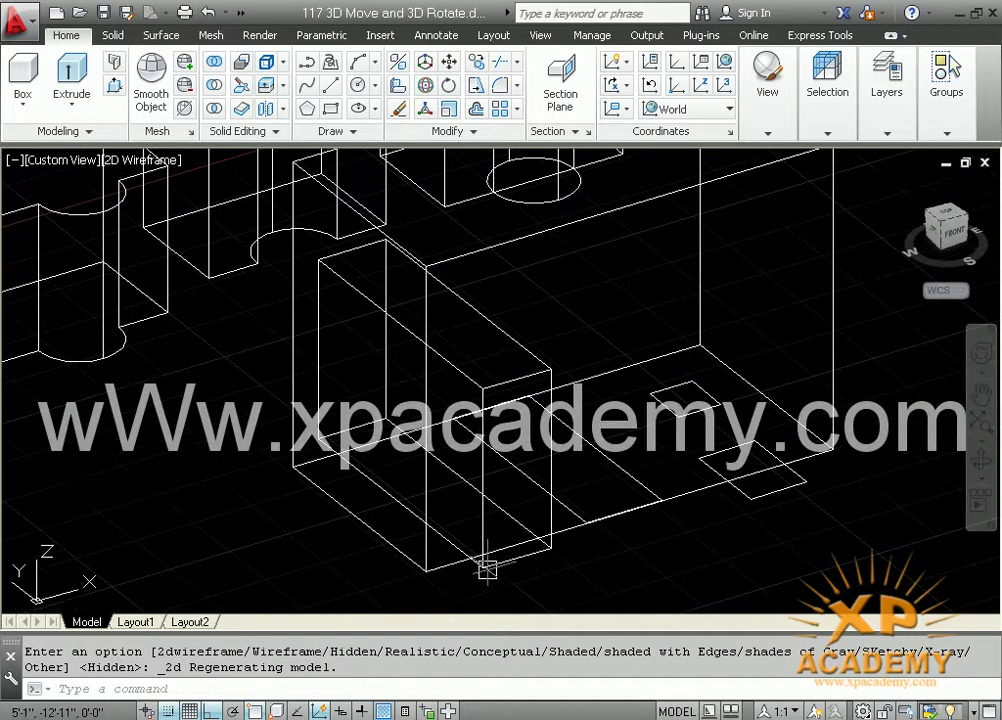
click(153, 166)
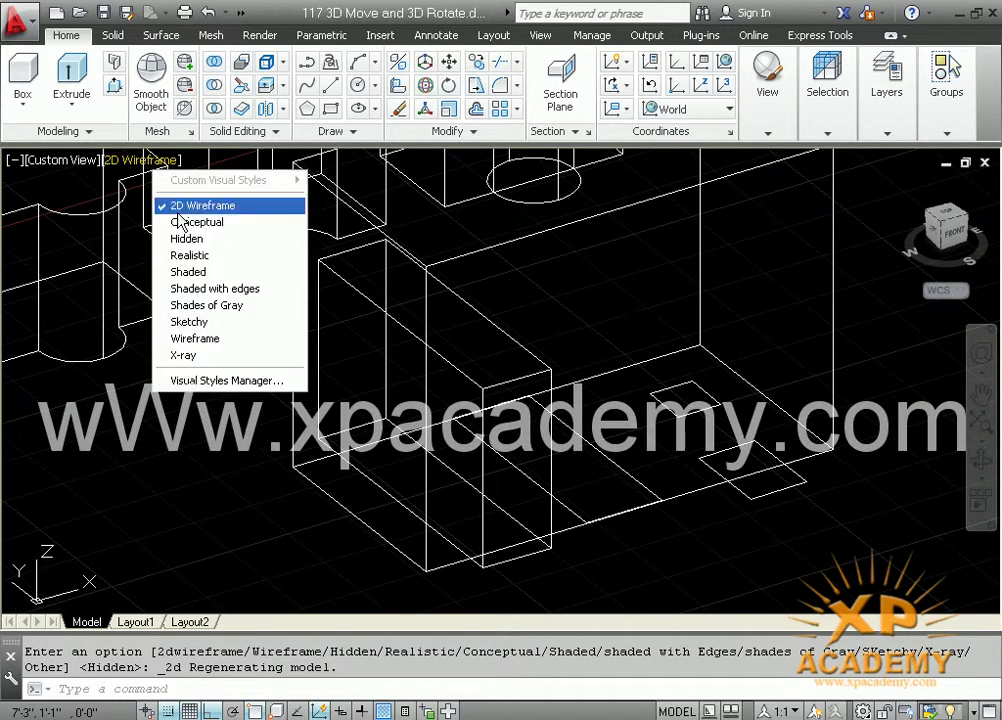
click(188, 272)
middle_drag(476, 463, 471, 434)
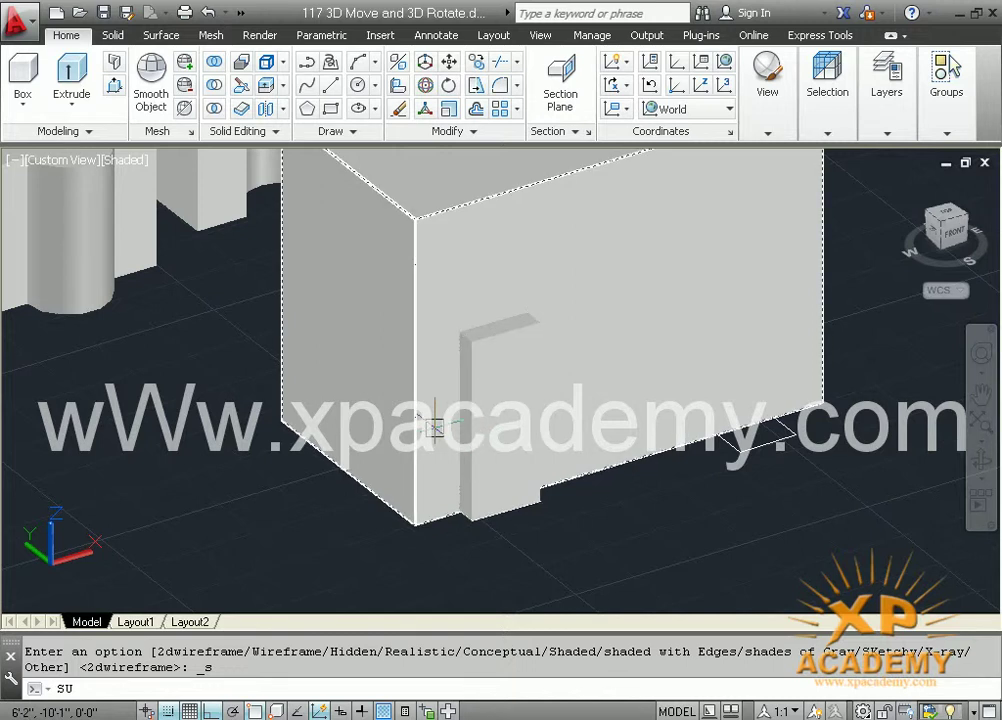
Try to subtract the narrow block from the large box, picking both at their base edges.
key(Escape)
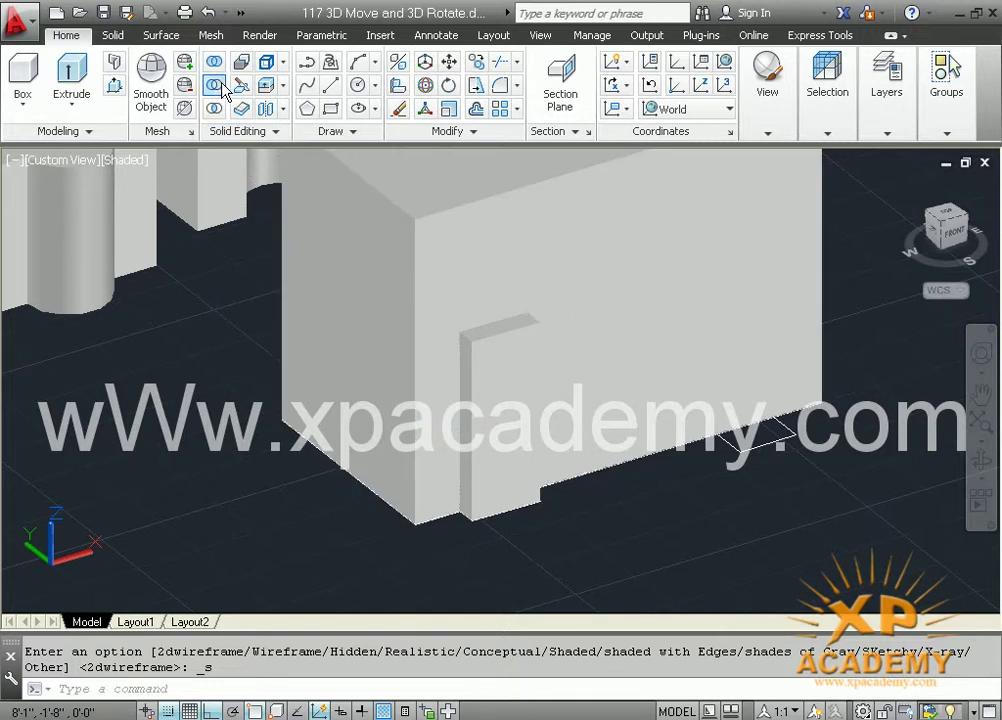
click(216, 86)
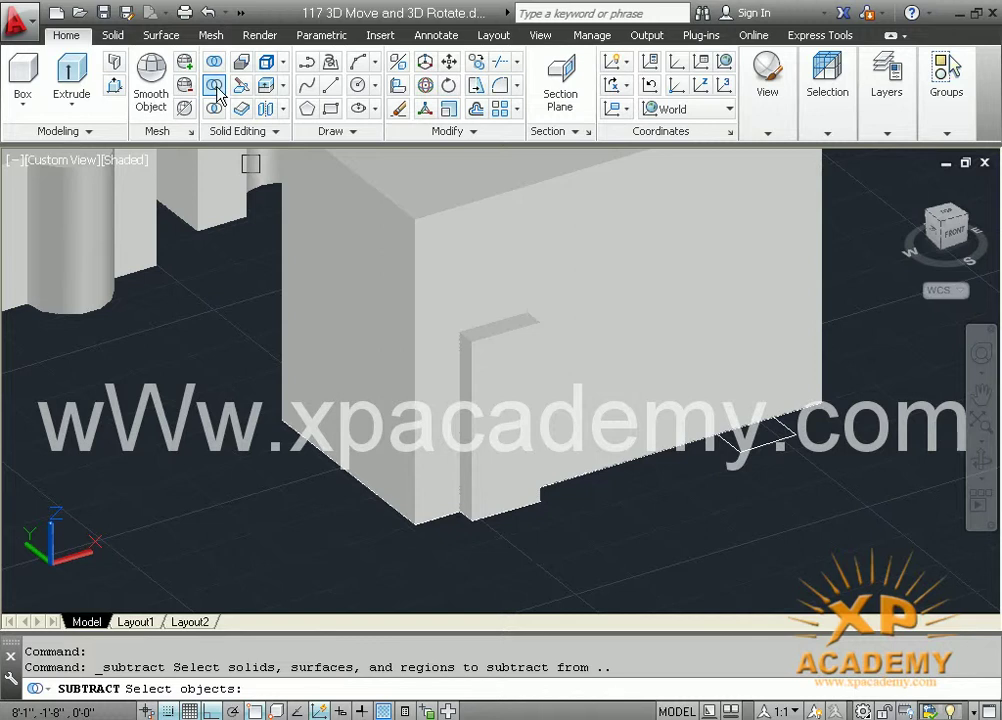
click(633, 452)
key(Return)
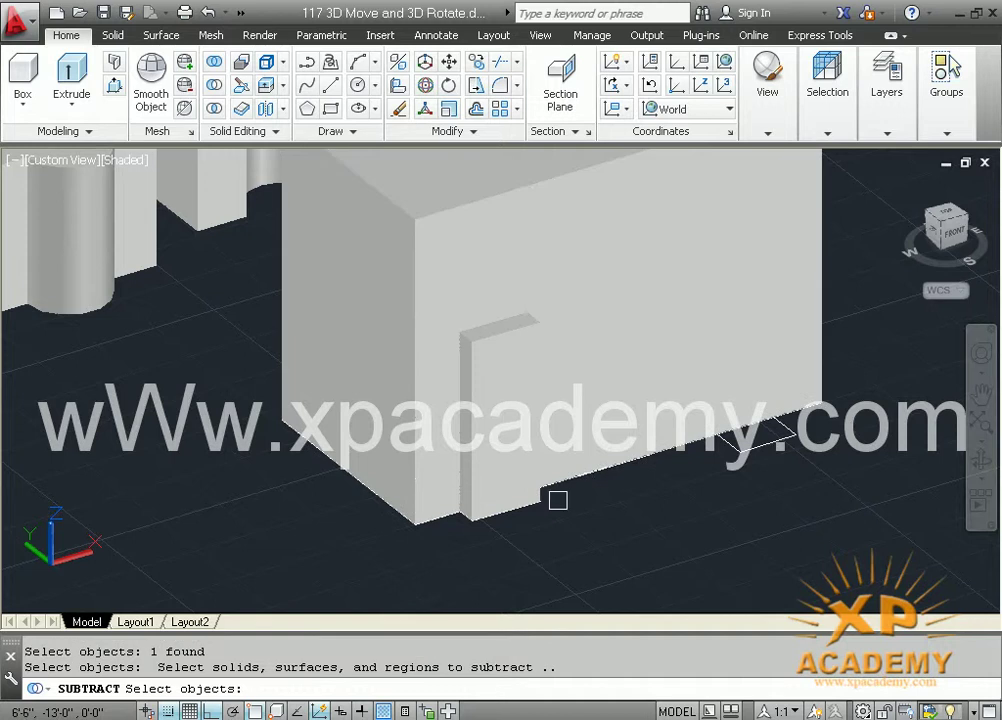
click(527, 505)
key(Return)
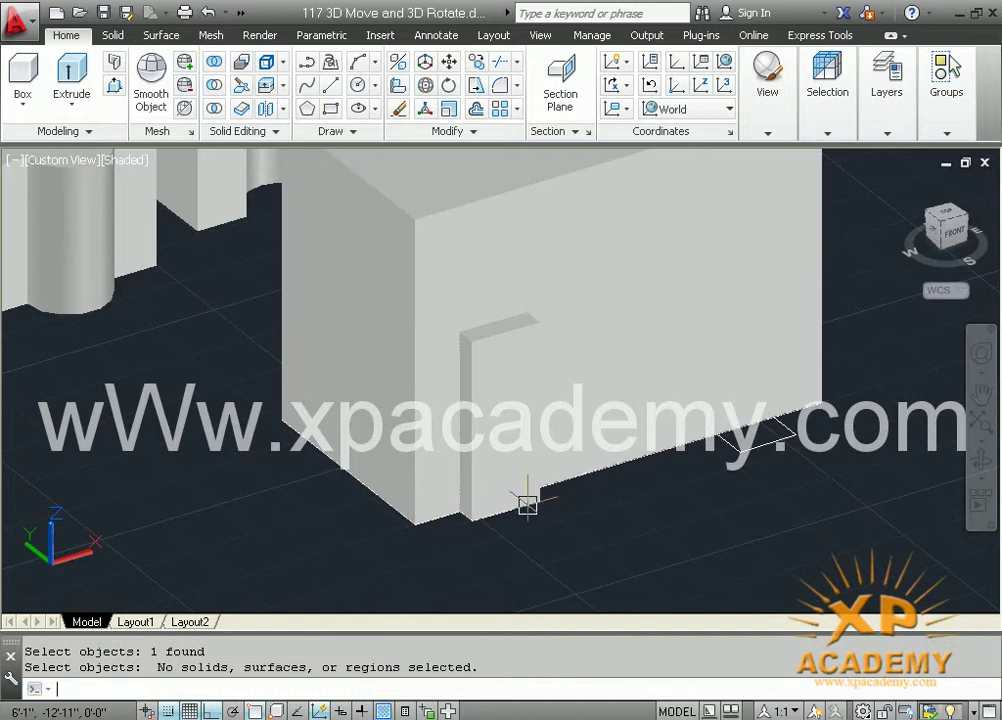
key(Escape)
key(Escape)
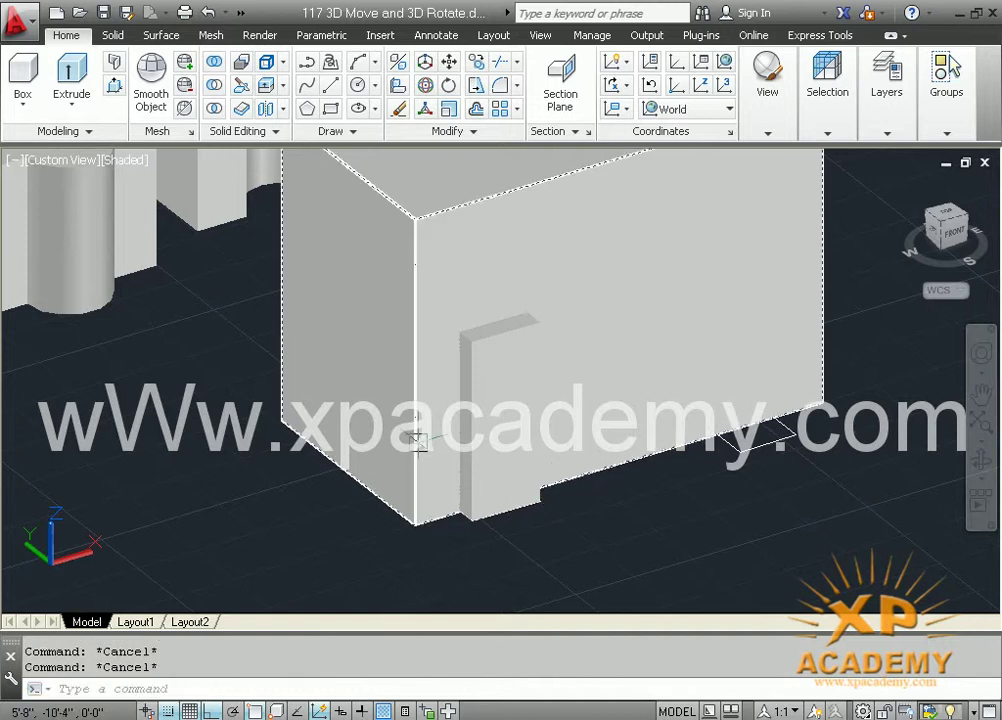
Subtract the narrow block from the large box to cut a passage through its near end.
text(su)
key(Return)
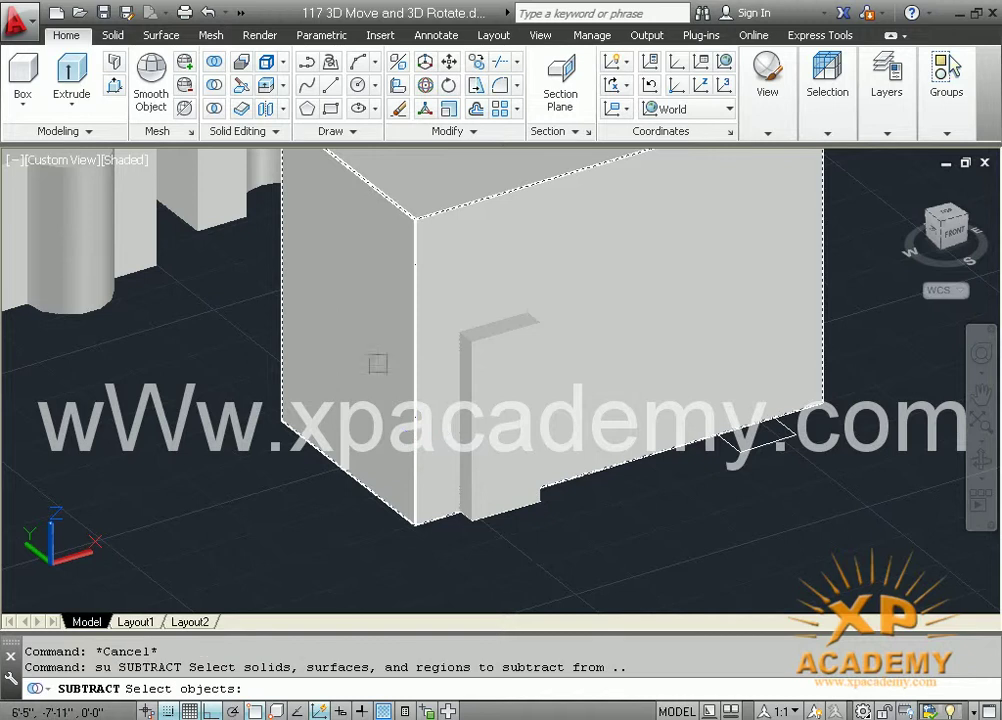
click(423, 340)
key(Return)
click(500, 338)
key(Return)
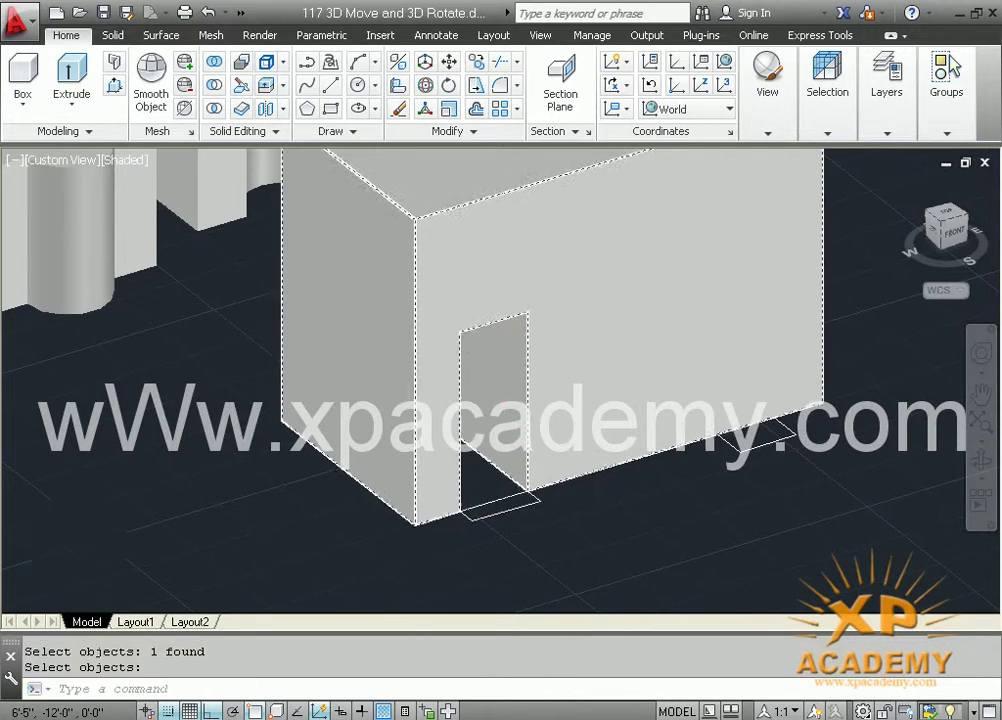
scroll(517, 476, down, 4)
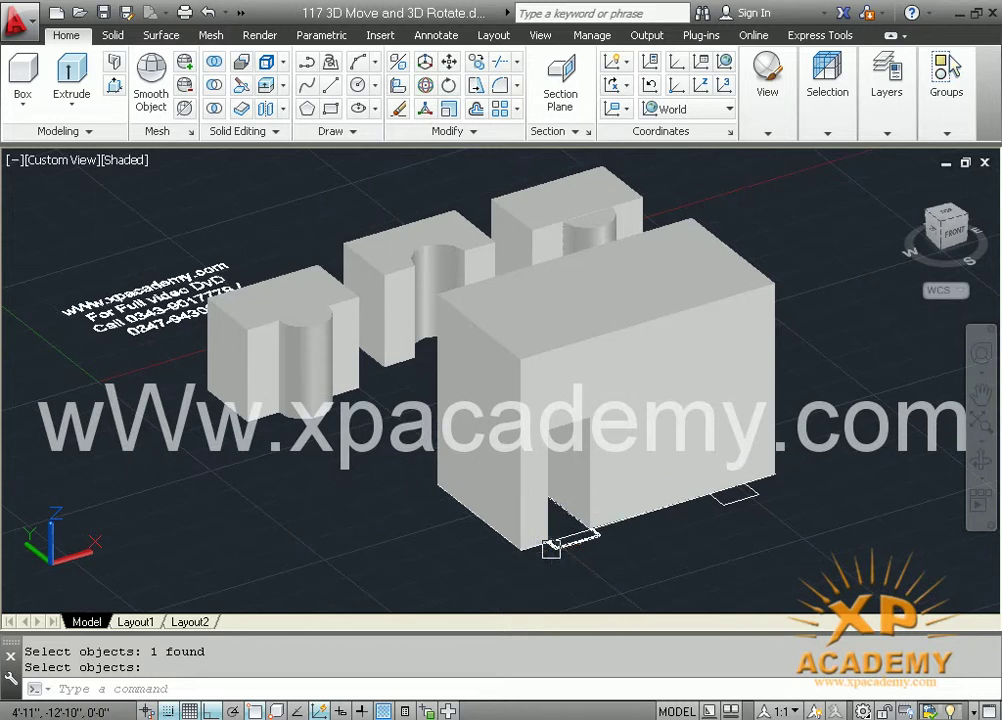
shift+middle_drag(548, 537, 328, 512)
key(Escape)
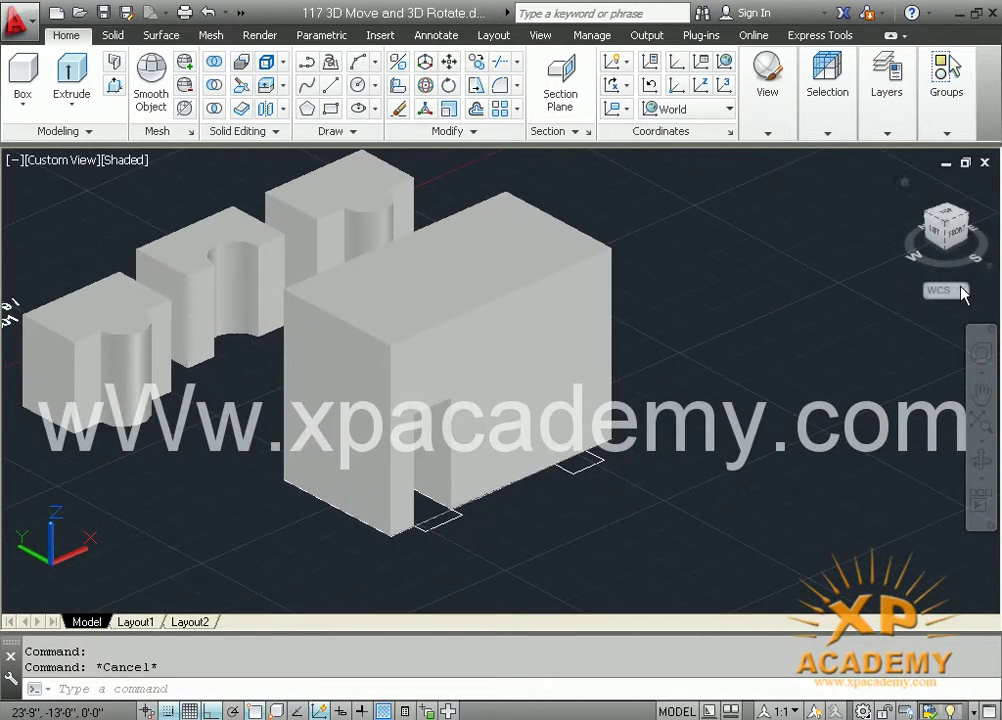
Switch to the 2D Wireframe visual style and Presspull the middle rectangle inside the box upward to about half the box's height.
click(498, 480)
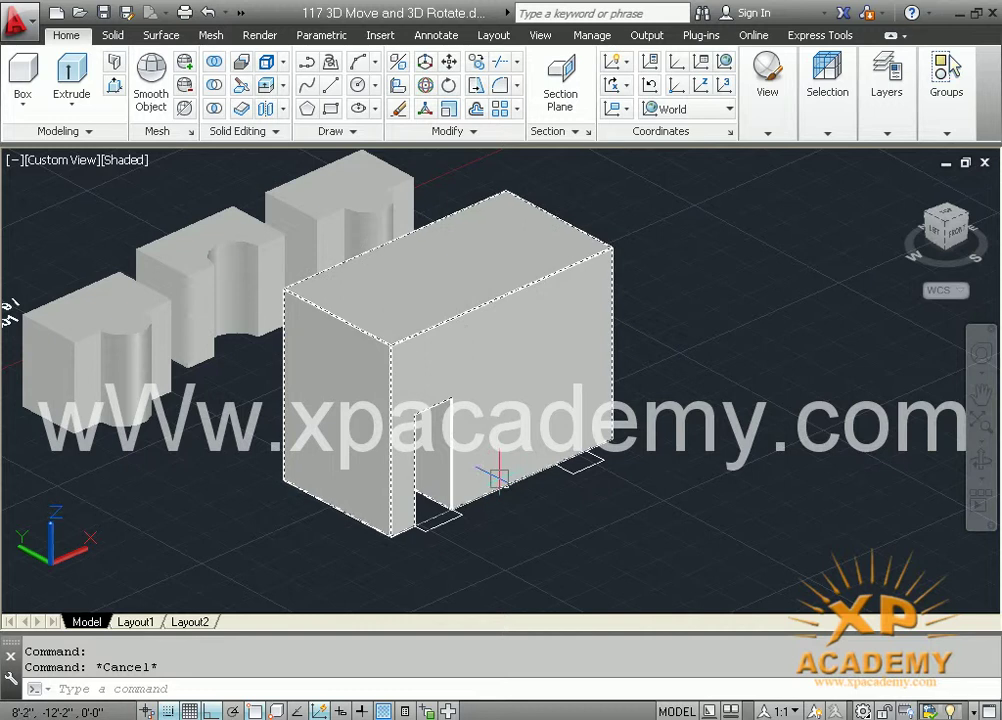
key(Escape)
click(124, 160)
click(165, 205)
scroll(471, 486, up, 2)
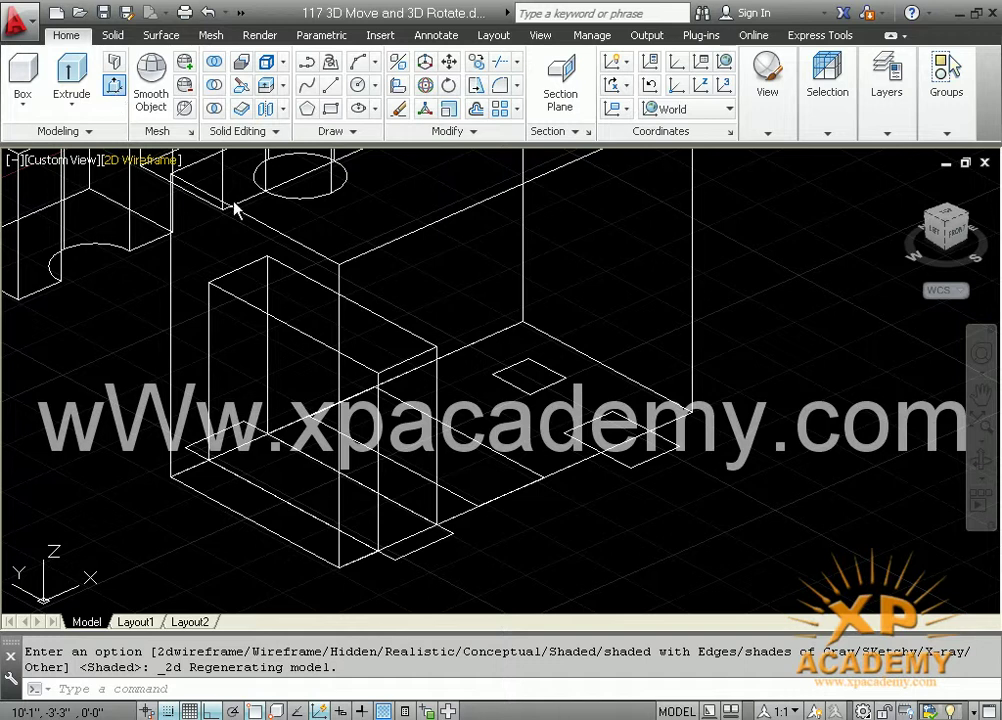
click(509, 459)
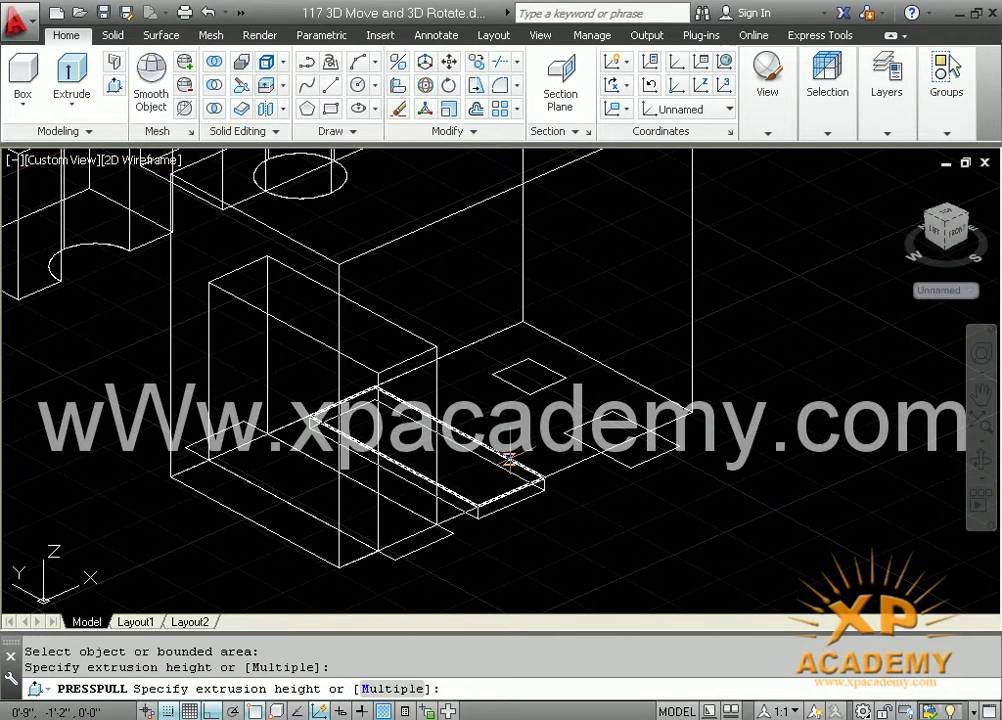
click(507, 291)
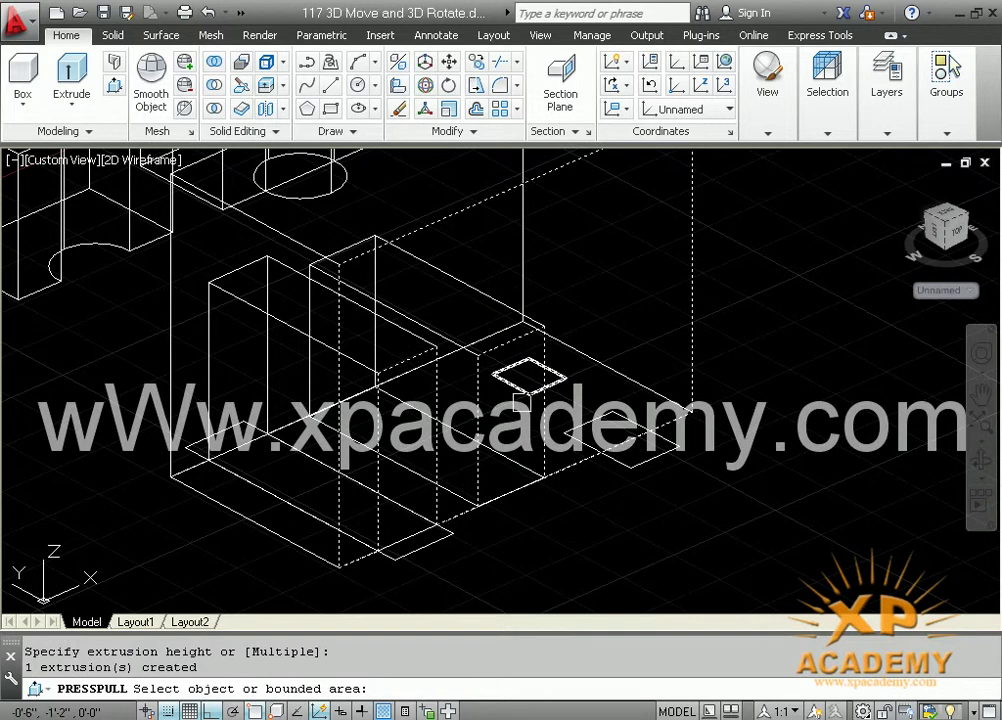
key(Escape)
key(Escape)
key(Escape)
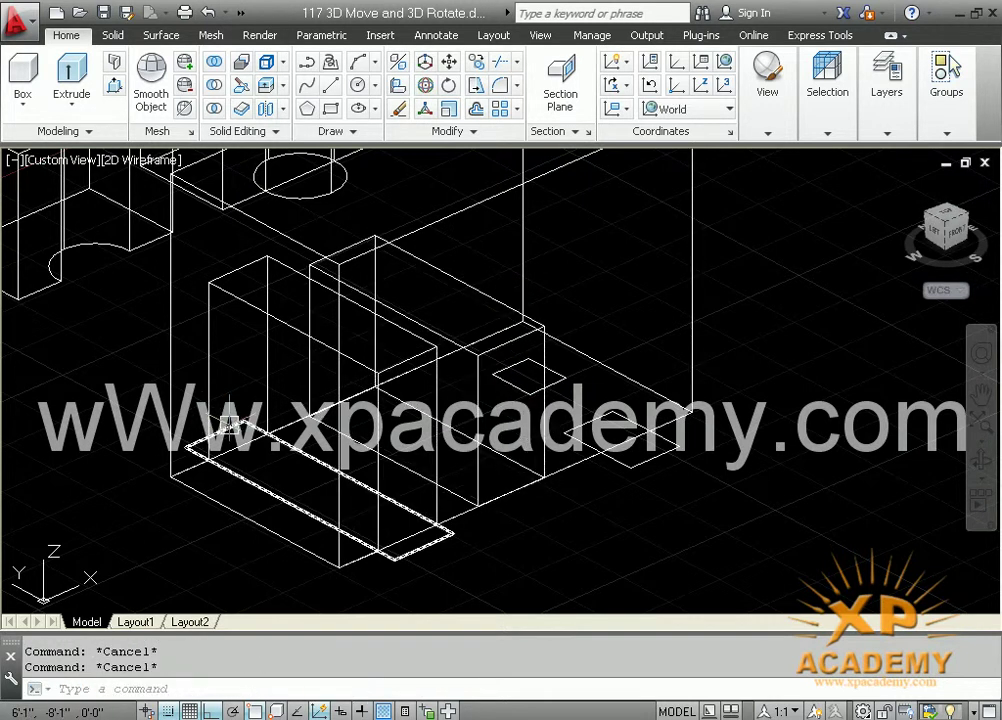
View the large box with the middle block inside it in the Shaded and Hidden visual styles.
middle_drag(430, 443, 470, 483)
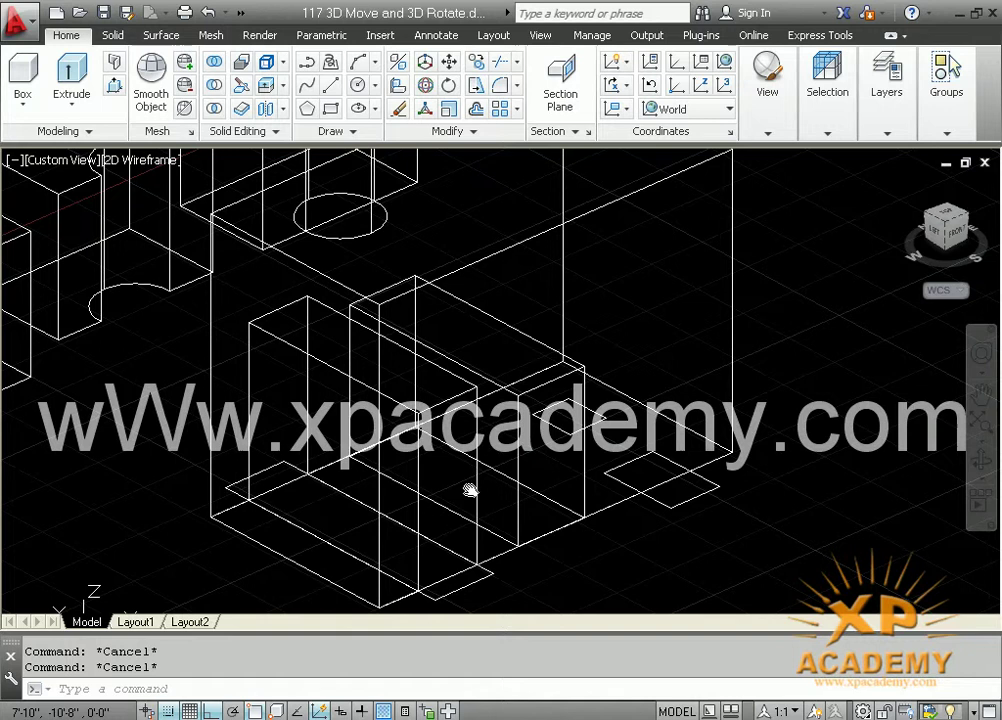
click(121, 161)
click(150, 272)
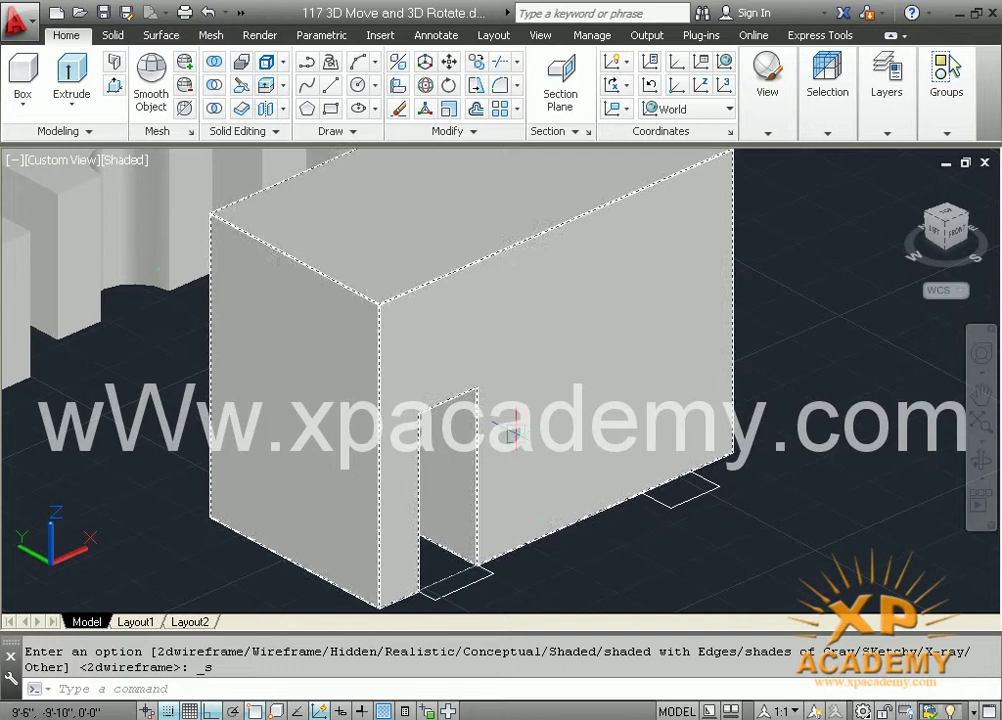
middle_drag(620, 532, 469, 554)
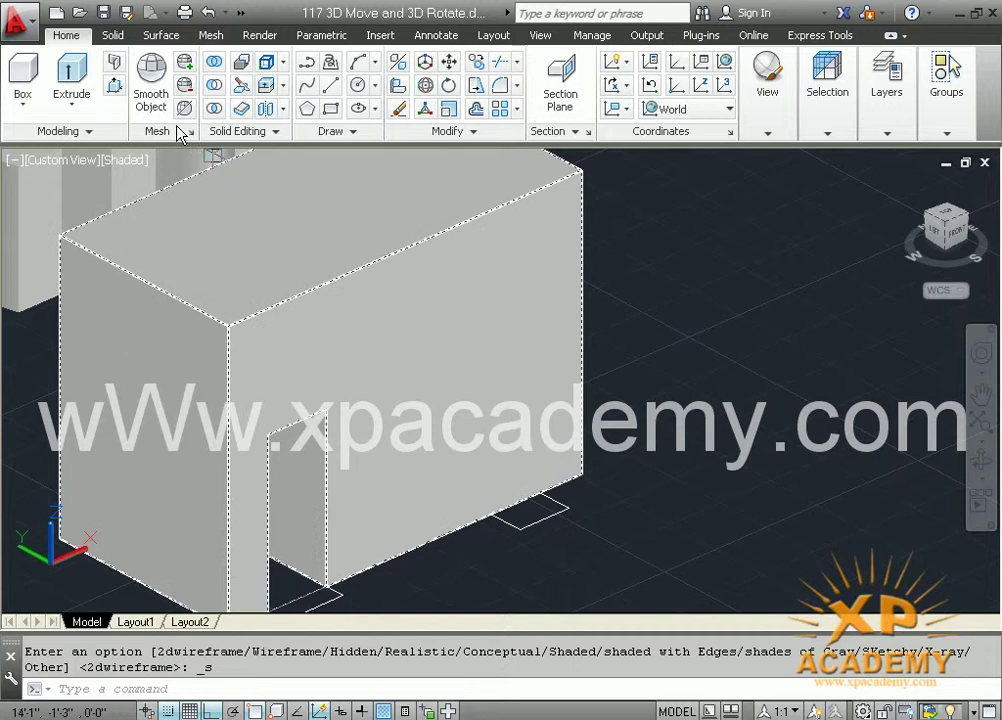
click(122, 162)
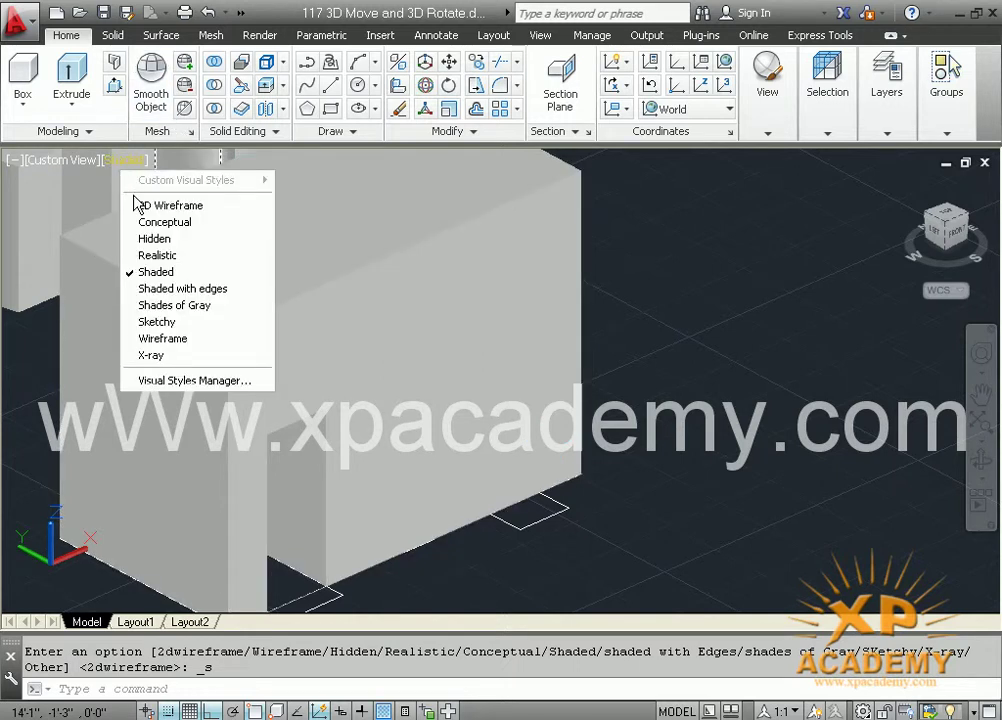
click(153, 240)
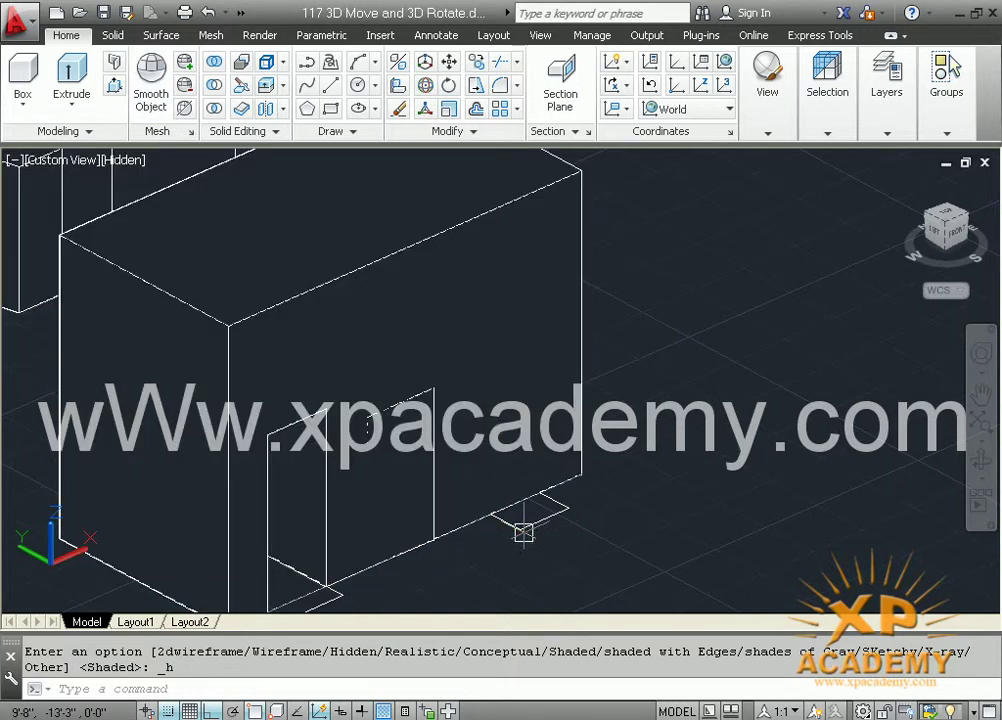
Examine the middle block's outline on the front and back faces of the large box in the Hidden visual style.
middle_drag(447, 372, 452, 339)
scroll(411, 400, up, 4)
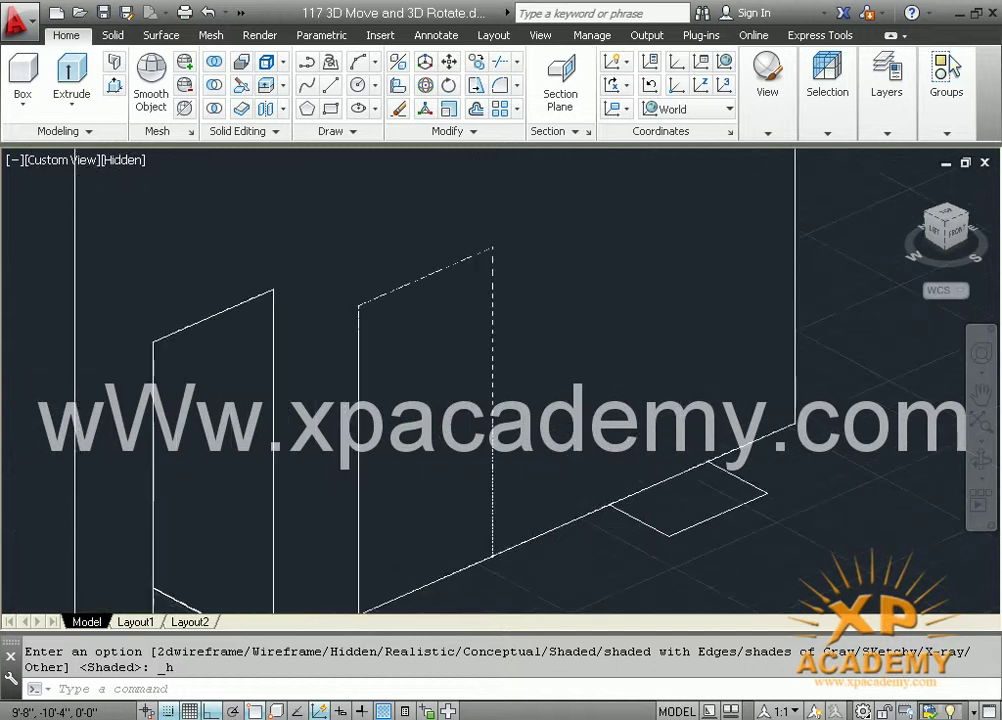
middle_drag(429, 470, 405, 452)
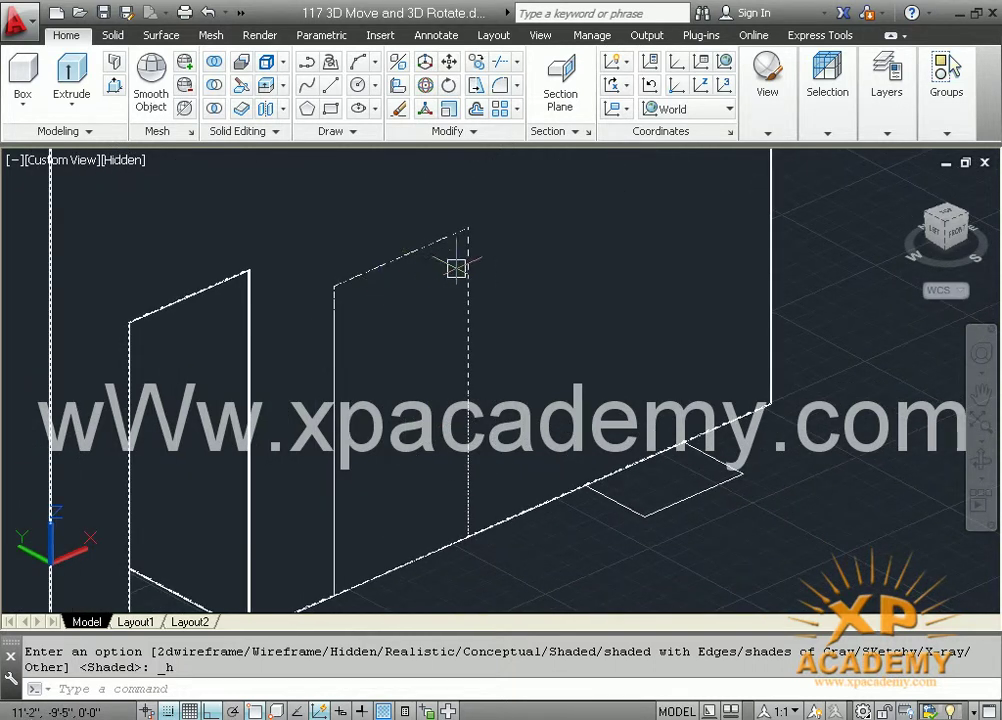
scroll(392, 412, down, 5)
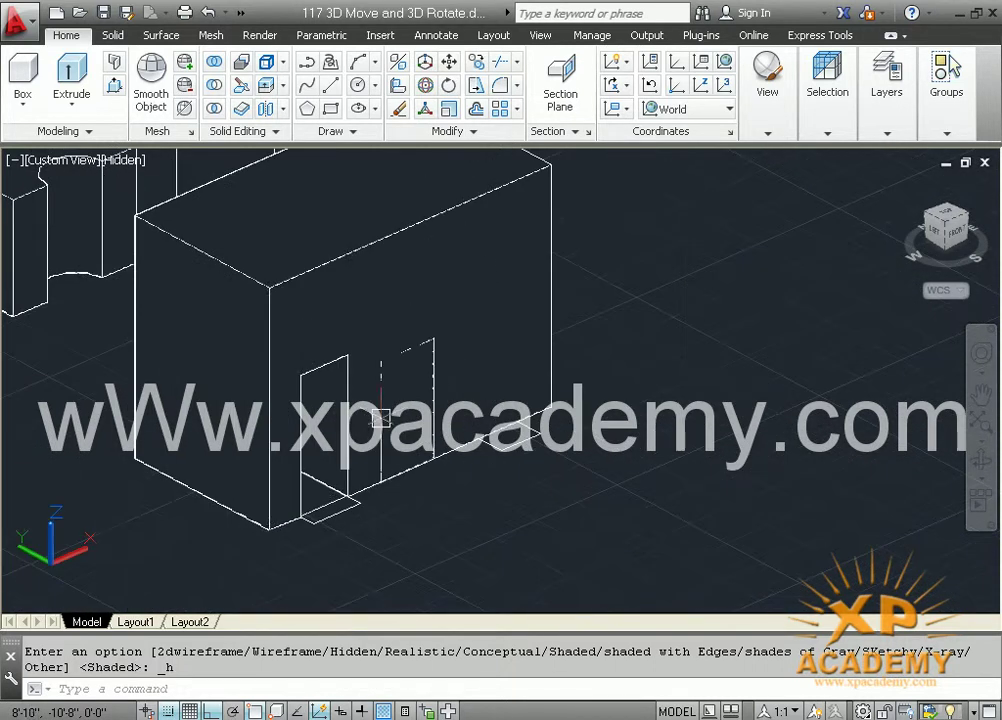
shift+middle_drag(373, 437, 586, 441)
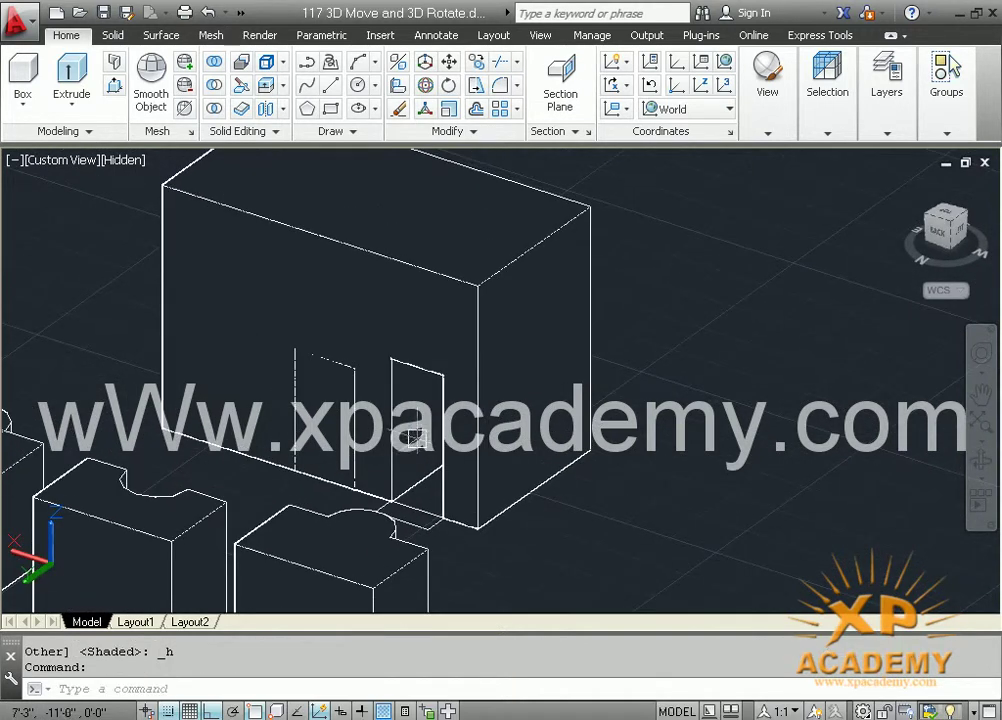
scroll(364, 437, up, 2)
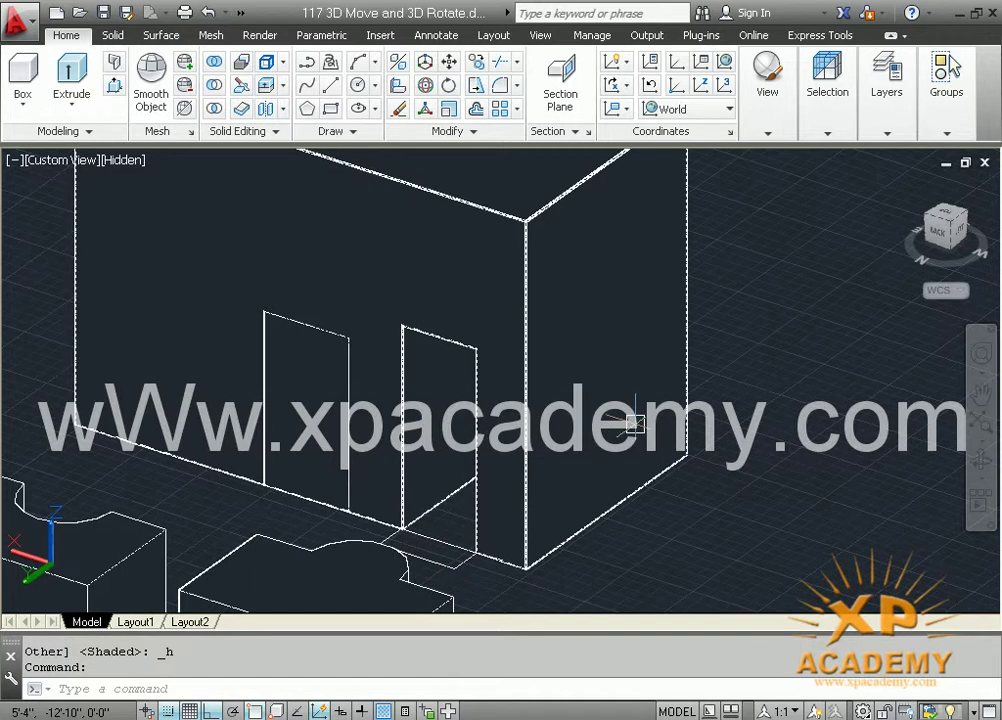
shift+middle_drag(599, 467, 347, 490)
middle_drag(457, 498, 600, 505)
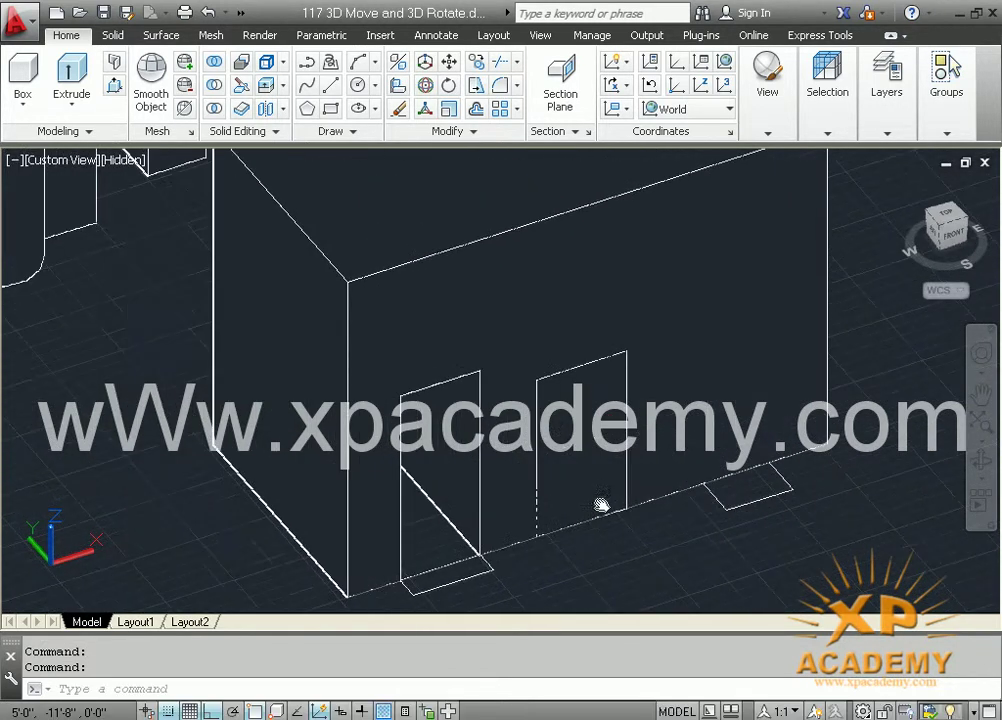
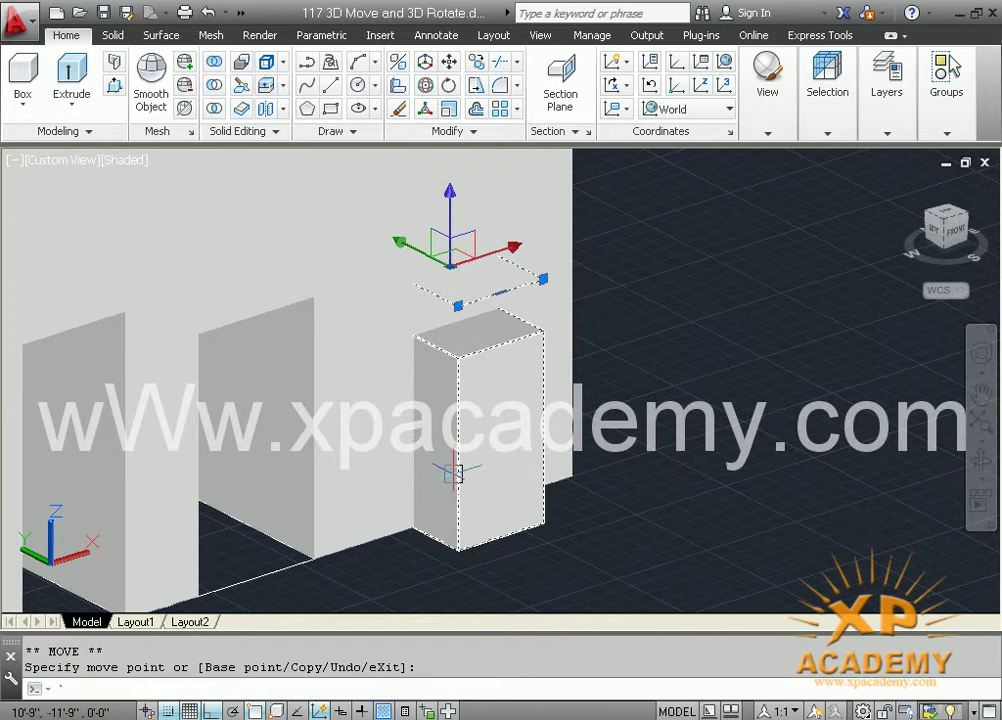
Delete the leftover rectangle above the small block, and move the block up along the Z axis to window height on the box's front wall.
key(Escape)
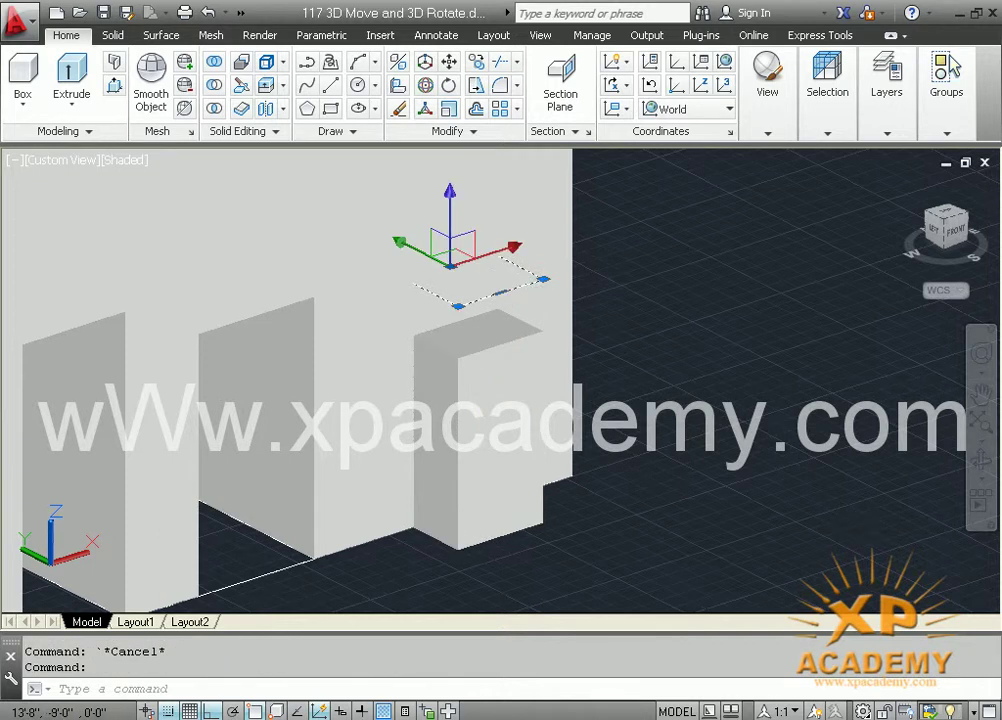
key(Delete)
click(458, 455)
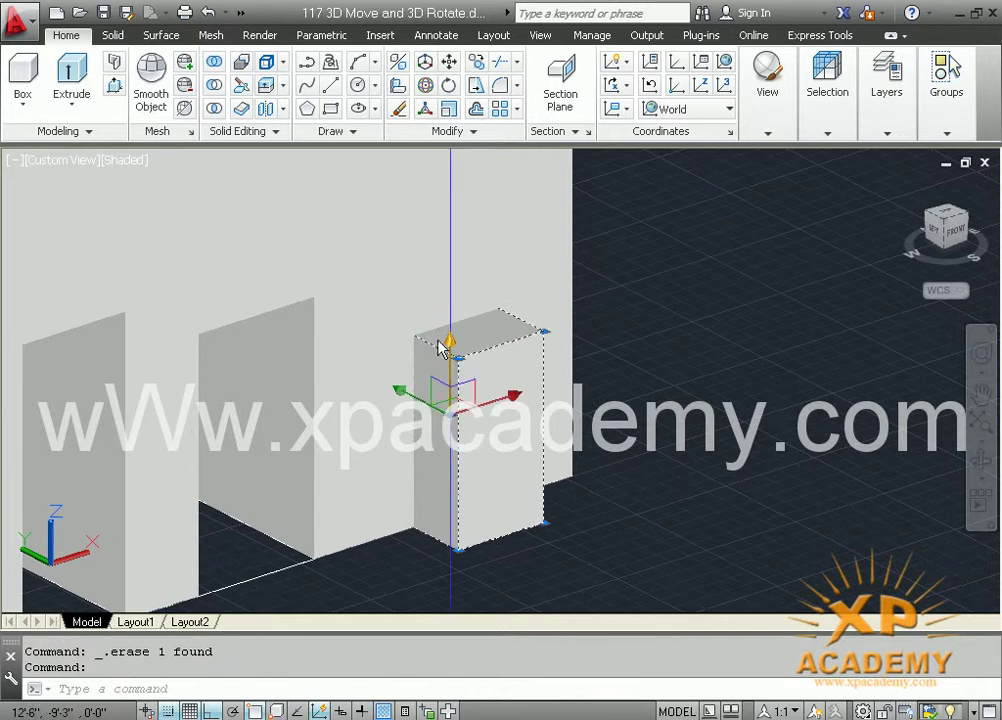
drag(451, 363, 450, 175)
middle_drag(564, 545, 690, 615)
key(Escape)
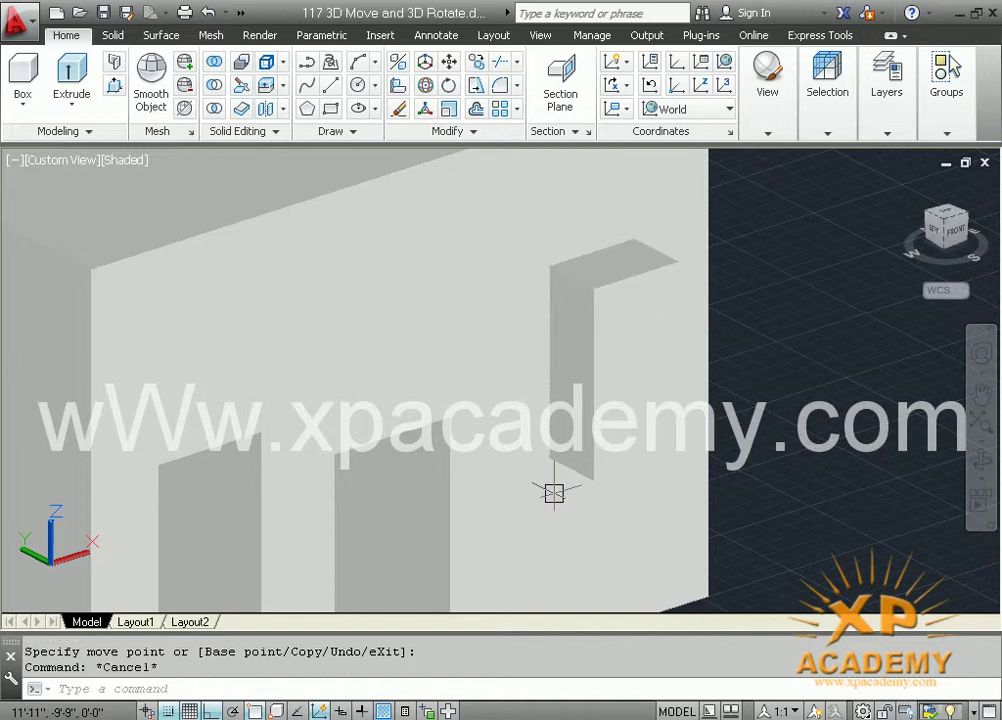
Examine the raised block's position against the large box in the 2D Wireframe visual style, and return to Shaded.
scroll(626, 518, down, 5)
click(245, 380)
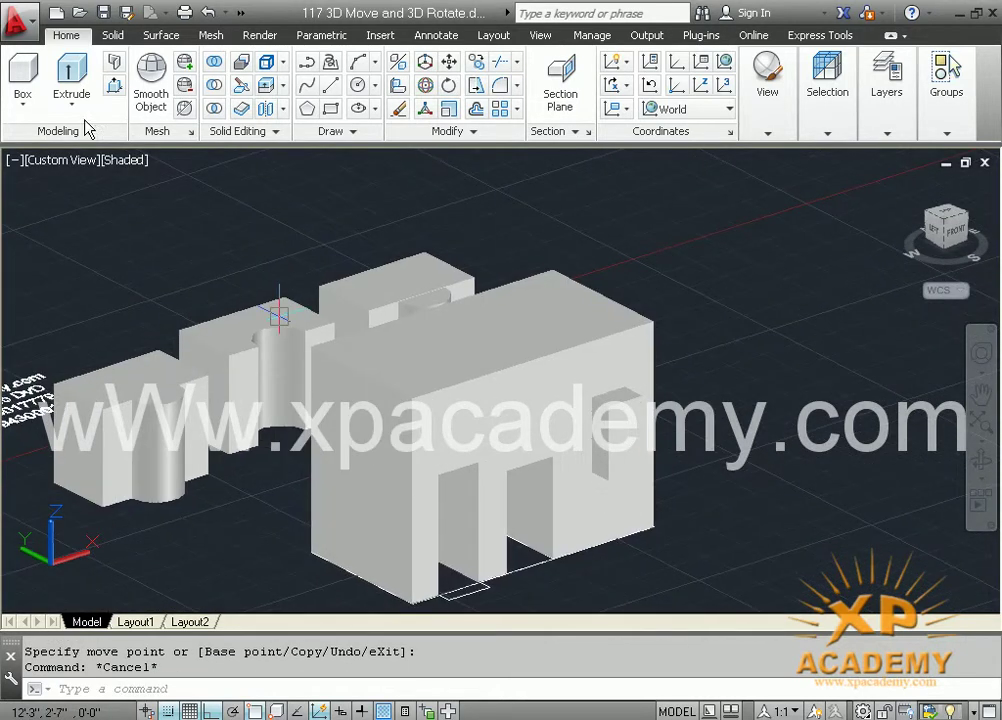
click(123, 165)
click(155, 203)
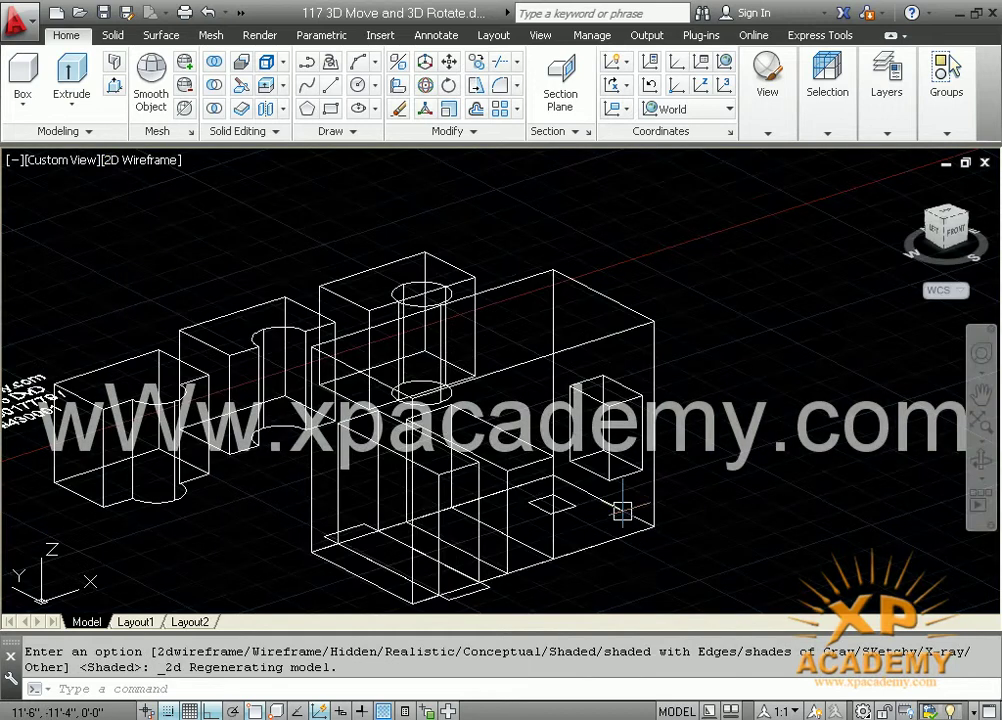
scroll(596, 493, up, 4)
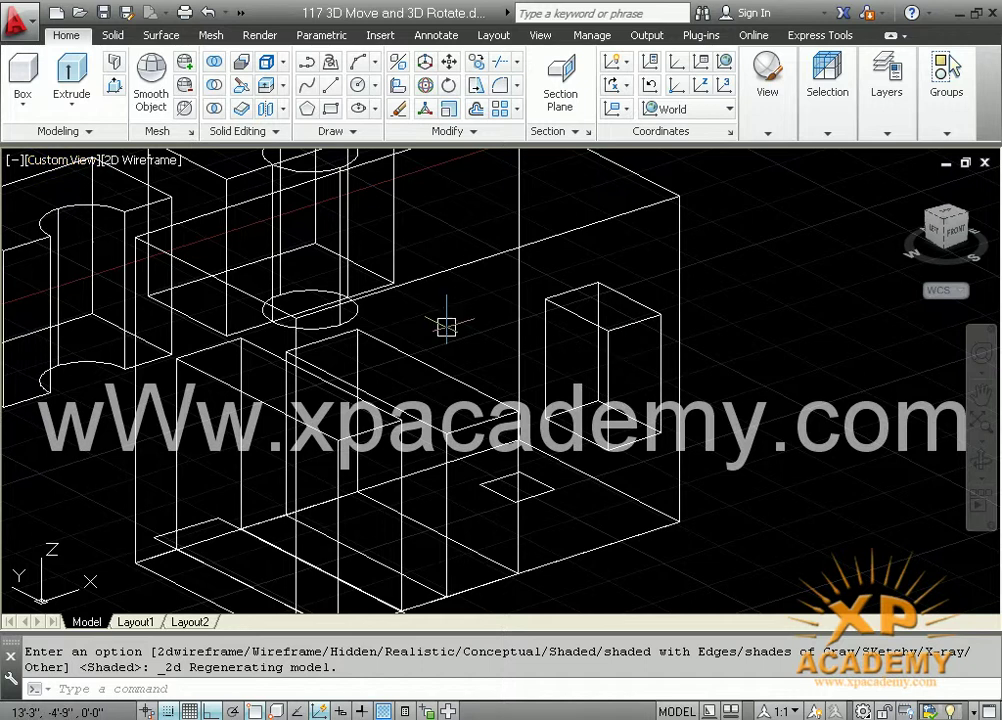
click(154, 164)
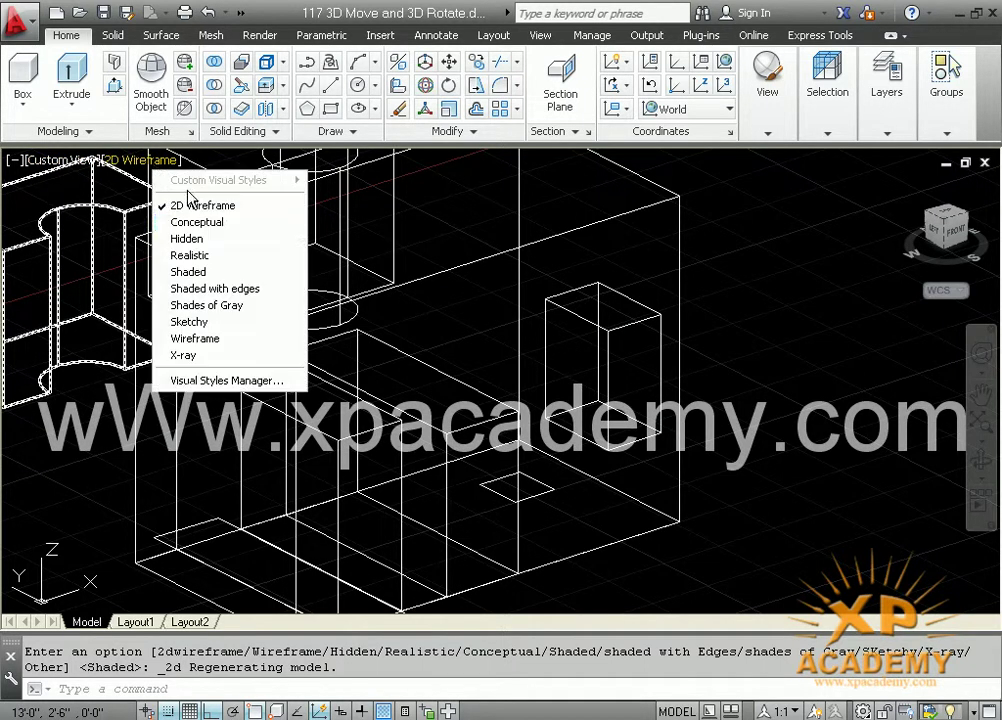
click(195, 272)
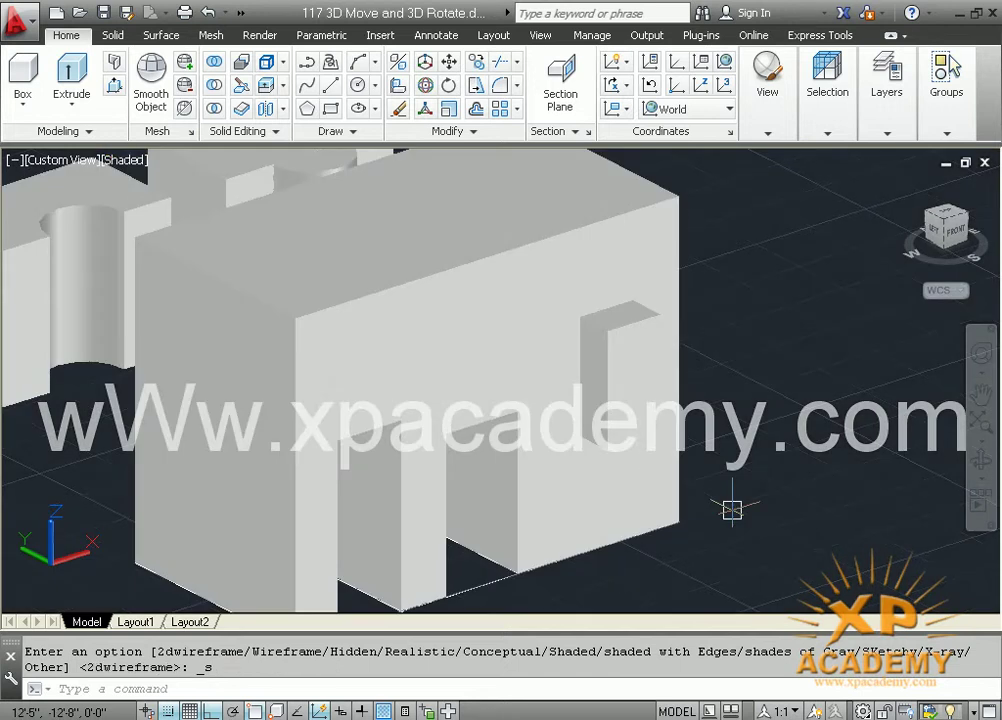
Subtract the raised small block from the large box to cut a window opening in its front wall.
text(s)
key(Return)
click(692, 462)
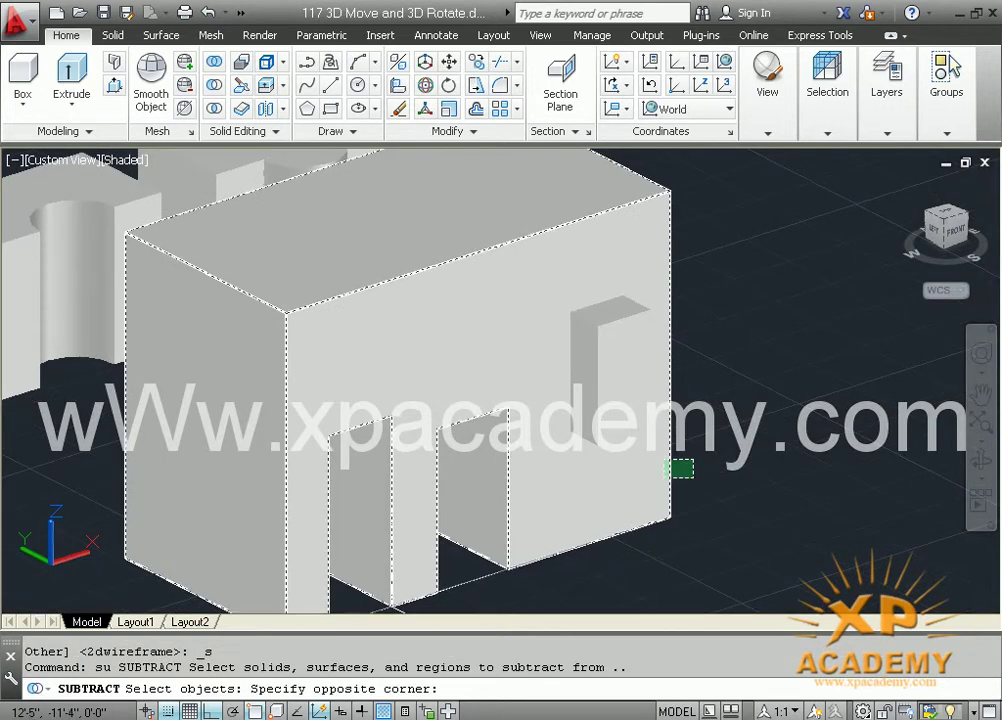
click(656, 485)
key(Return)
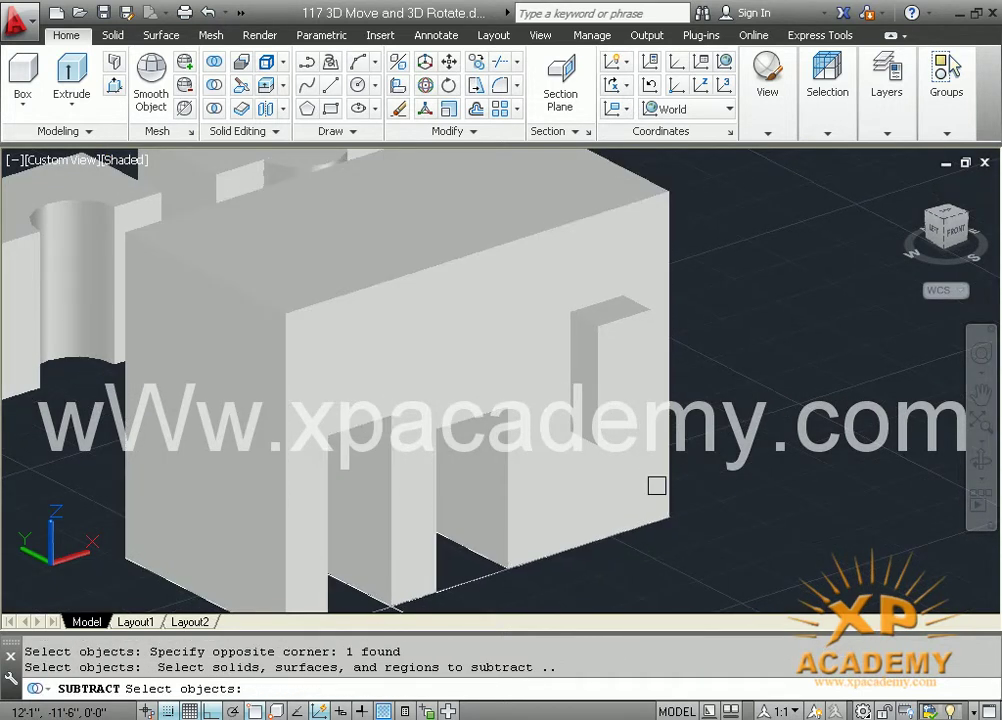
click(625, 437)
key(Return)
Examine the window recess and the two door passages of the box from several angles.
shift+middle_drag(625, 437, 552, 513)
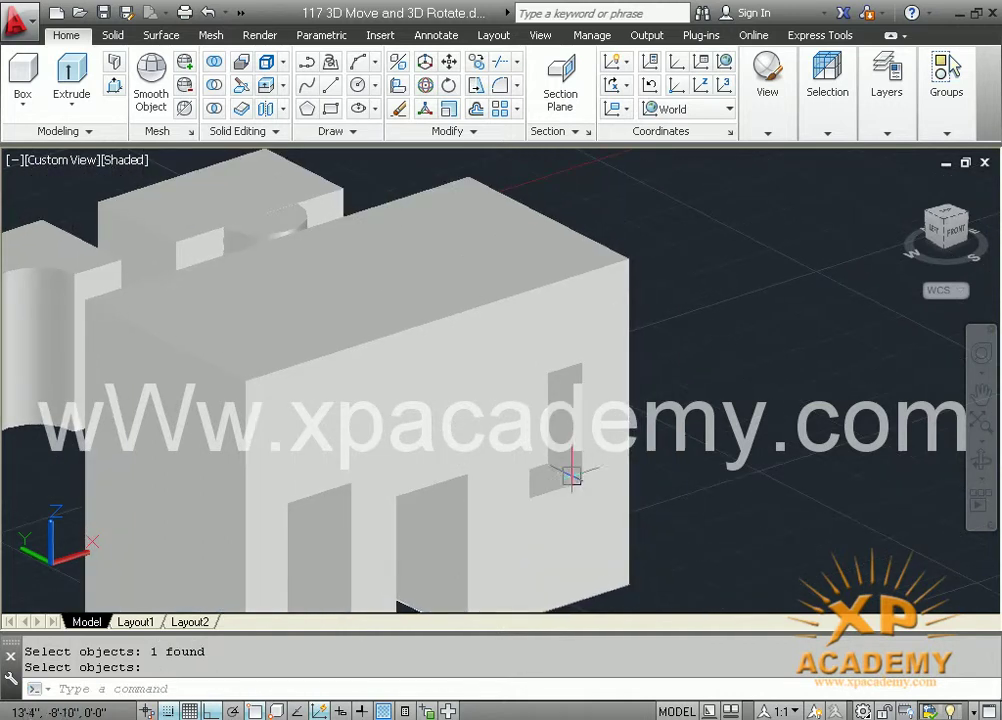
shift+middle_drag(566, 463, 420, 463)
middle_drag(352, 414, 593, 416)
shift+middle_drag(505, 435, 617, 474)
shift+middle_drag(551, 500, 528, 607)
middle_drag(558, 401, 479, 316)
shift+middle_drag(540, 404, 488, 436)
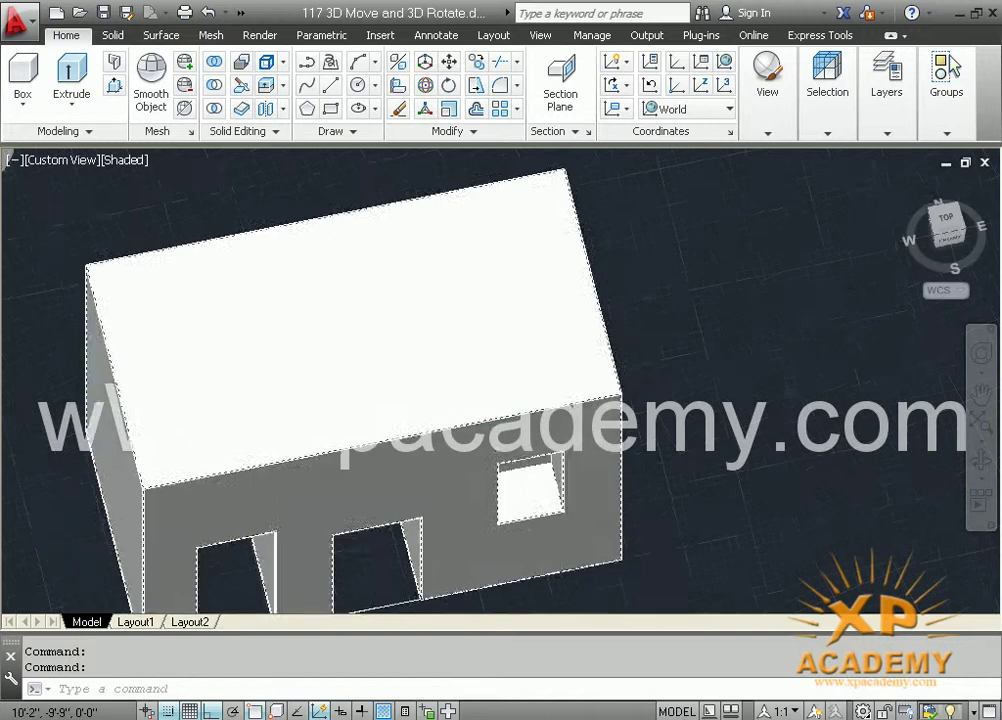
scroll(481, 409, down, 2)
key(Escape)
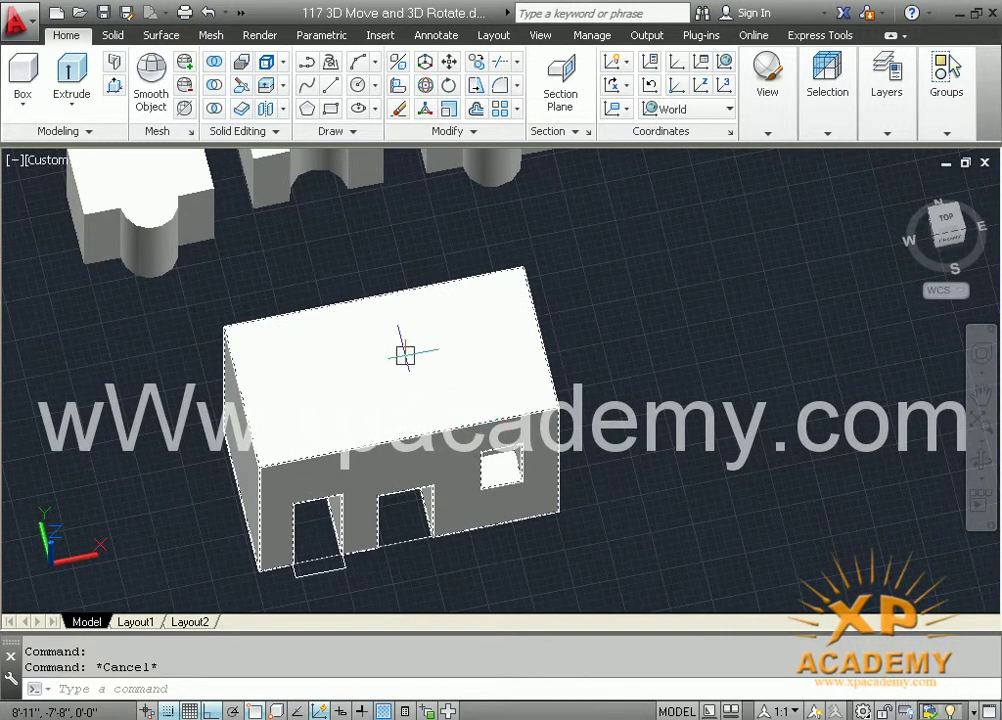
Switch to the 2D Wireframe visual style and Presspull the small square inside the box's base upward, far above the box's top.
click(155, 225)
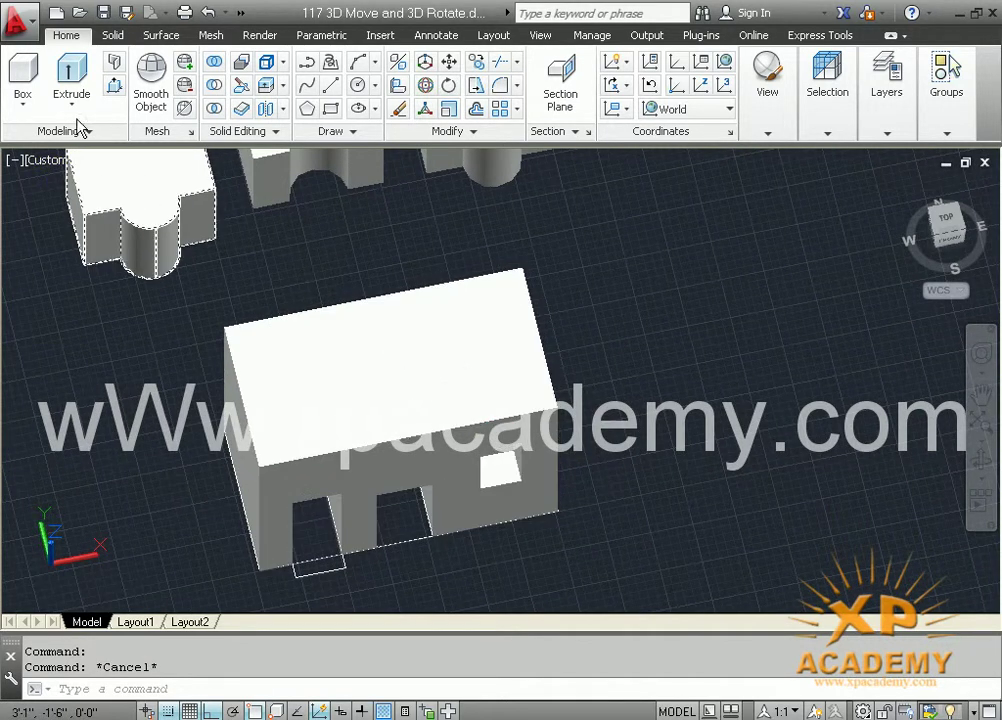
click(123, 165)
click(145, 205)
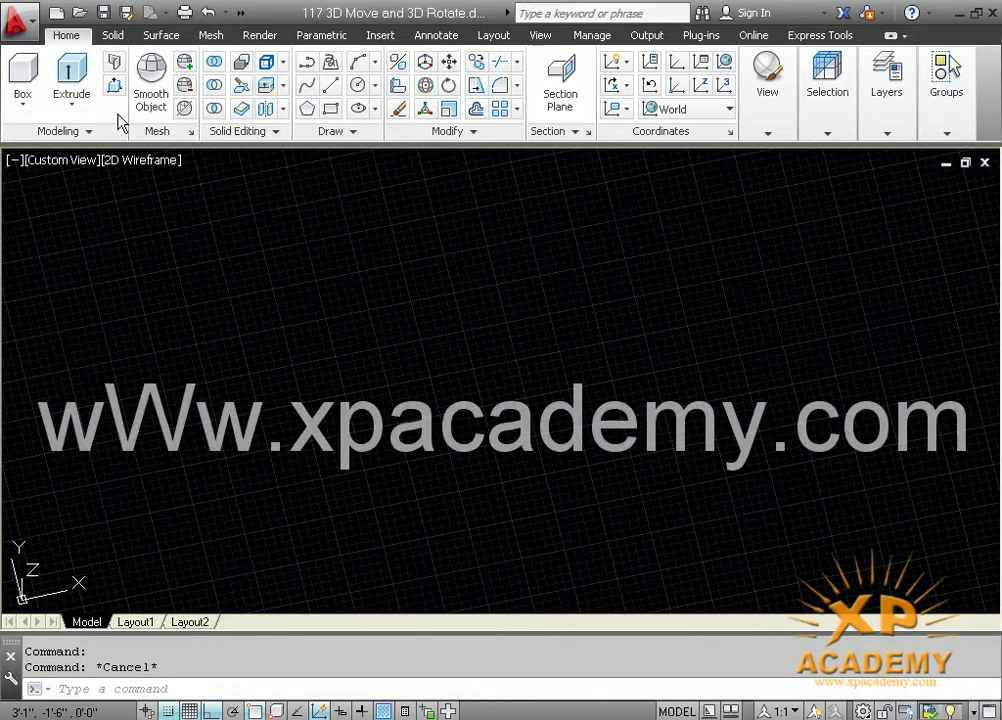
key(ctrl+shift+e)
scroll(495, 430, up, 5)
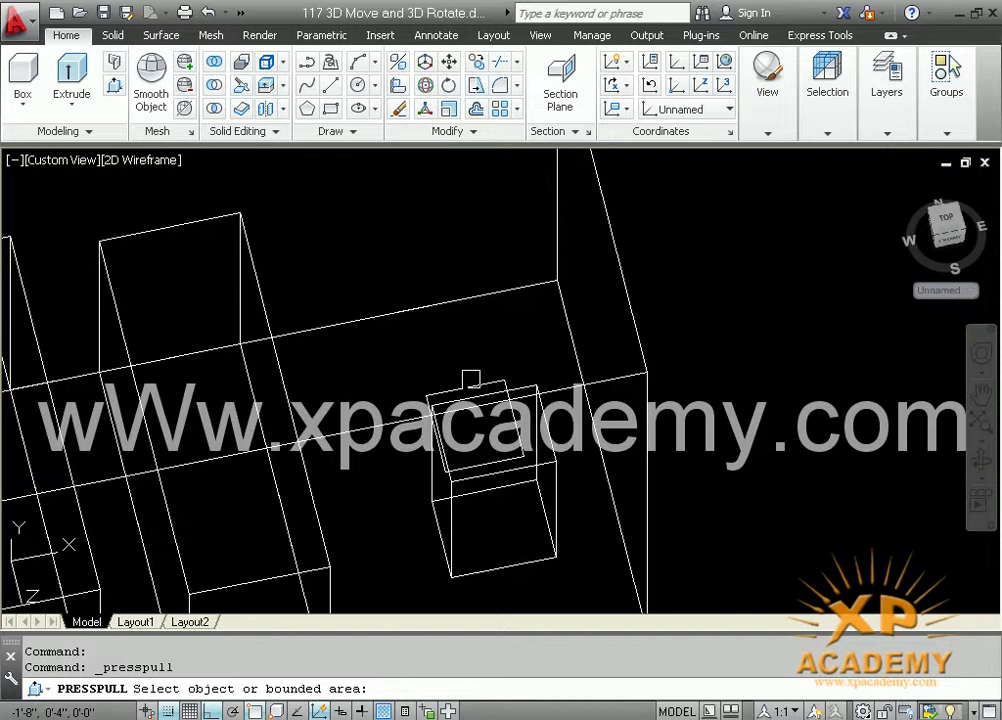
click(471, 379)
scroll(470, 385, down, 6)
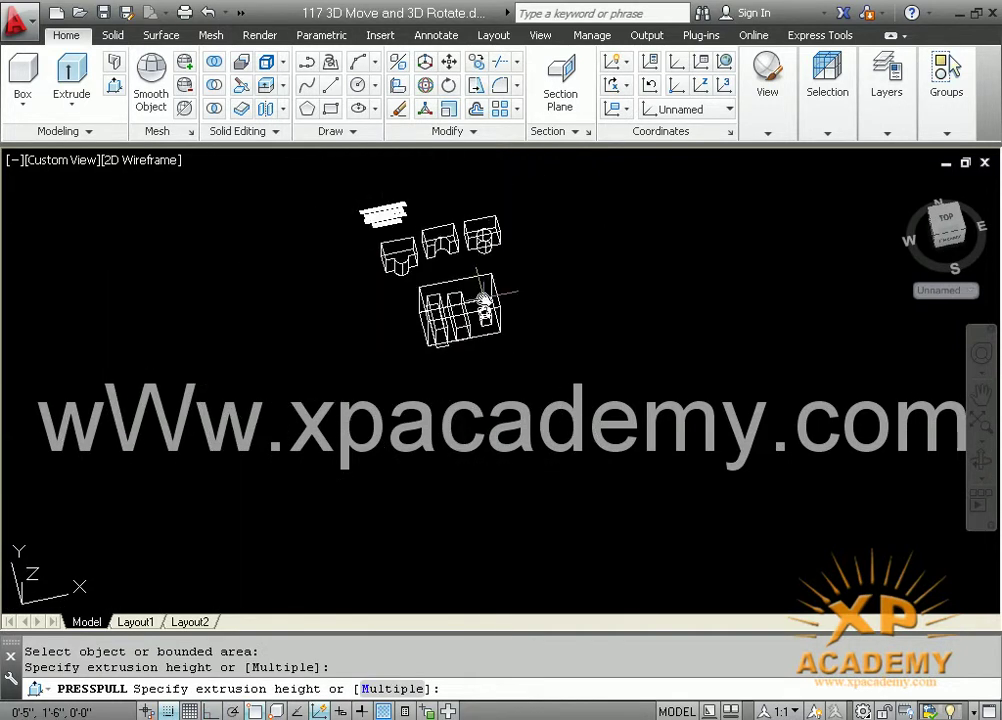
scroll(482, 295, down, 2)
click(484, 319)
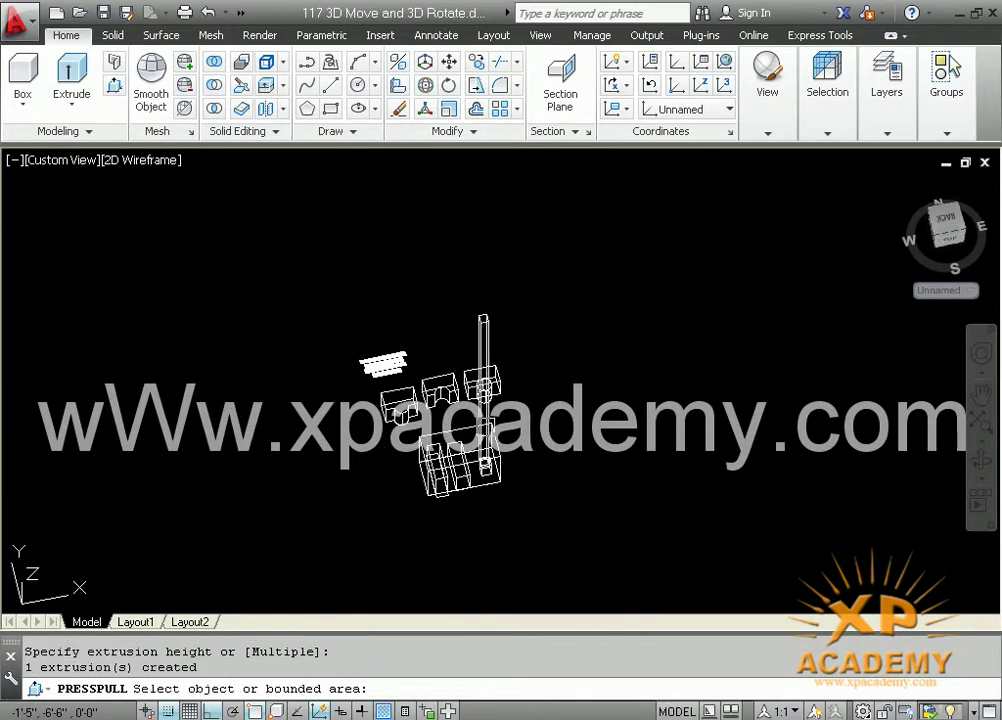
key(Return)
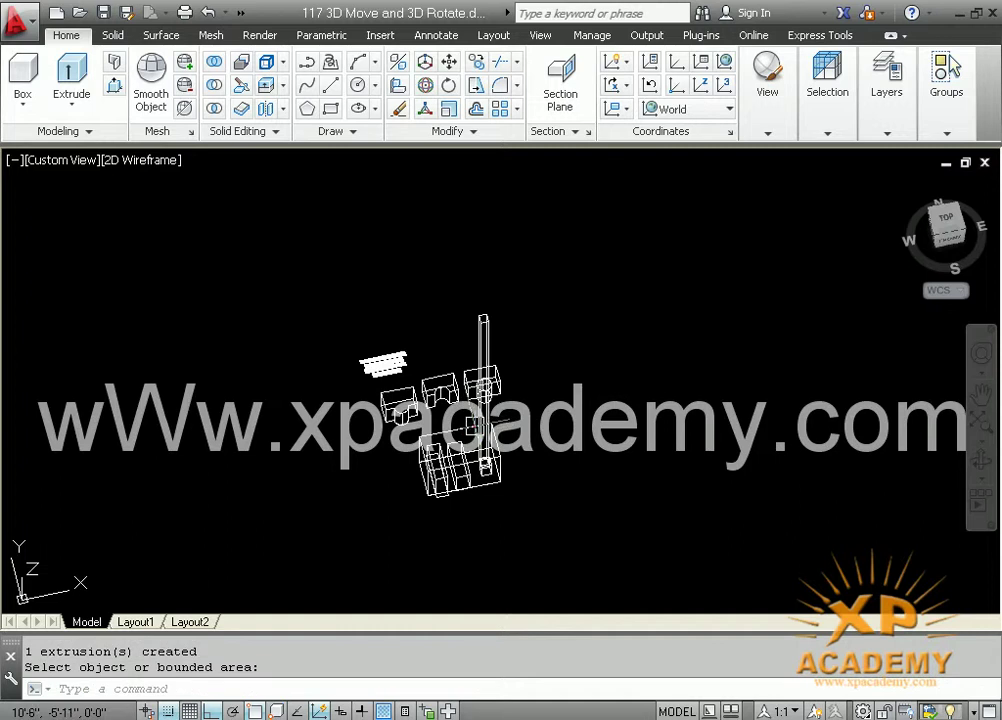
Switch to the Shaded visual style, zoom to the extents, and examine the tall column rising through the box.
click(156, 163)
click(192, 272)
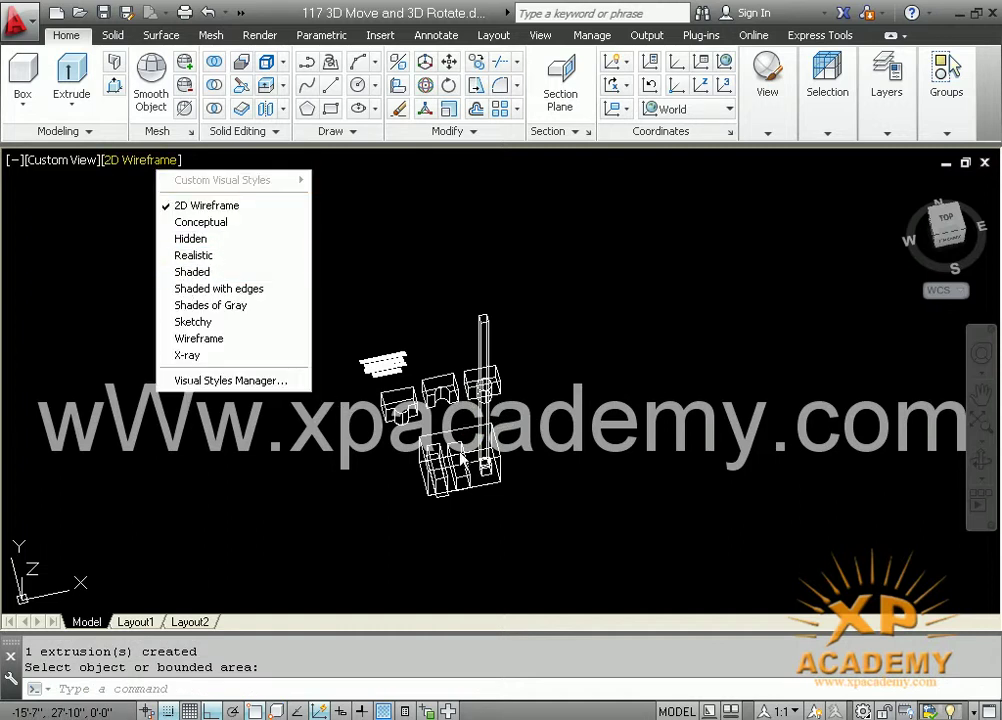
middle_click(549, 503)
middle_click(549, 503)
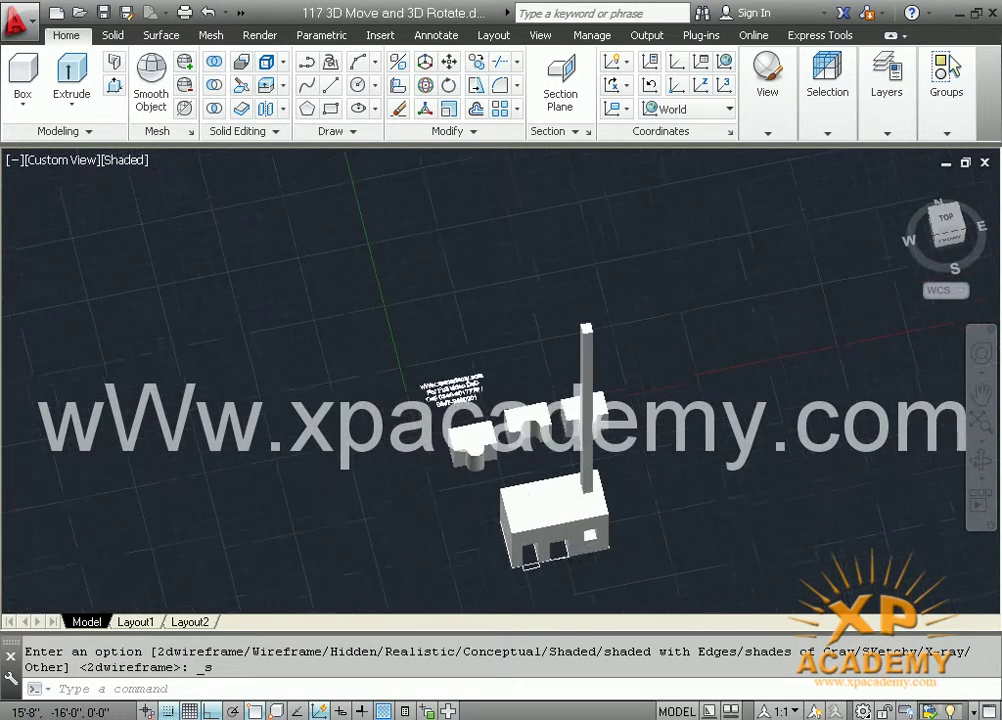
shift+middle_drag(666, 551, 664, 524)
scroll(665, 524, up, 6)
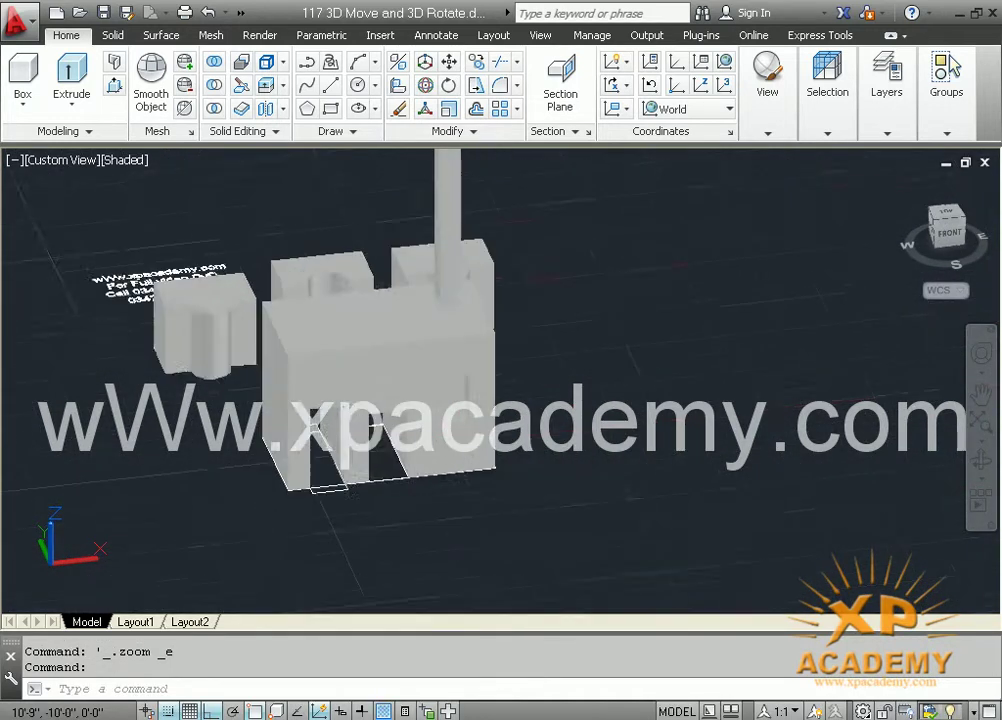
shift+middle_drag(474, 457, 512, 468)
shift+middle_drag(499, 410, 447, 430)
scroll(210, 440, down, 5)
scroll(483, 537, up, 10)
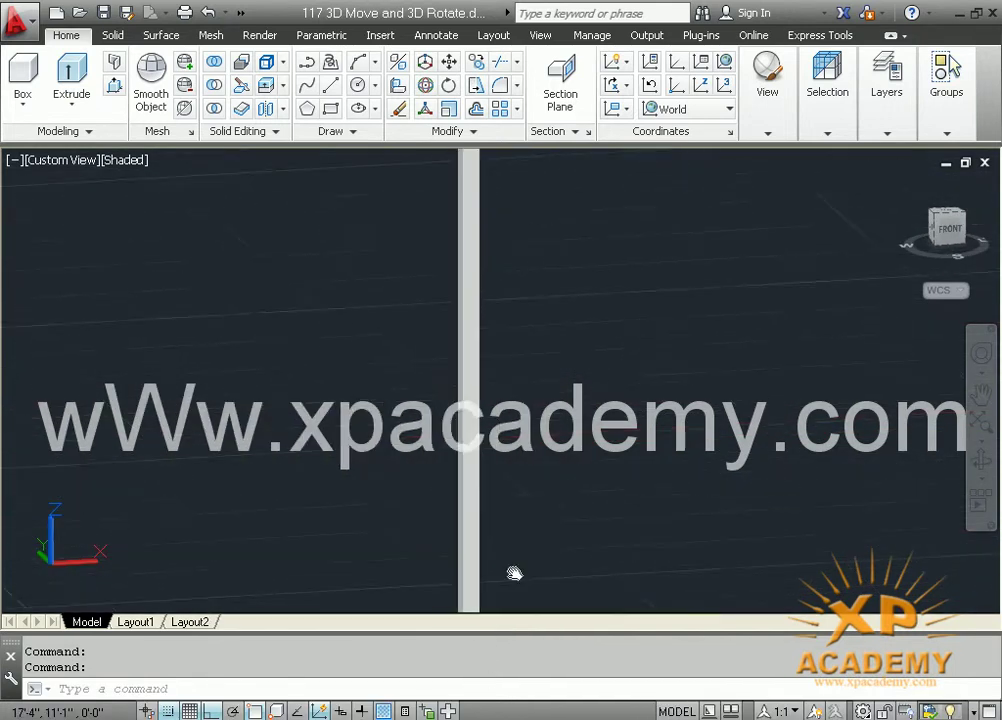
Subtract the tall column from the large box to cut a square vertical shaft through it.
scroll(514, 373, down, 6)
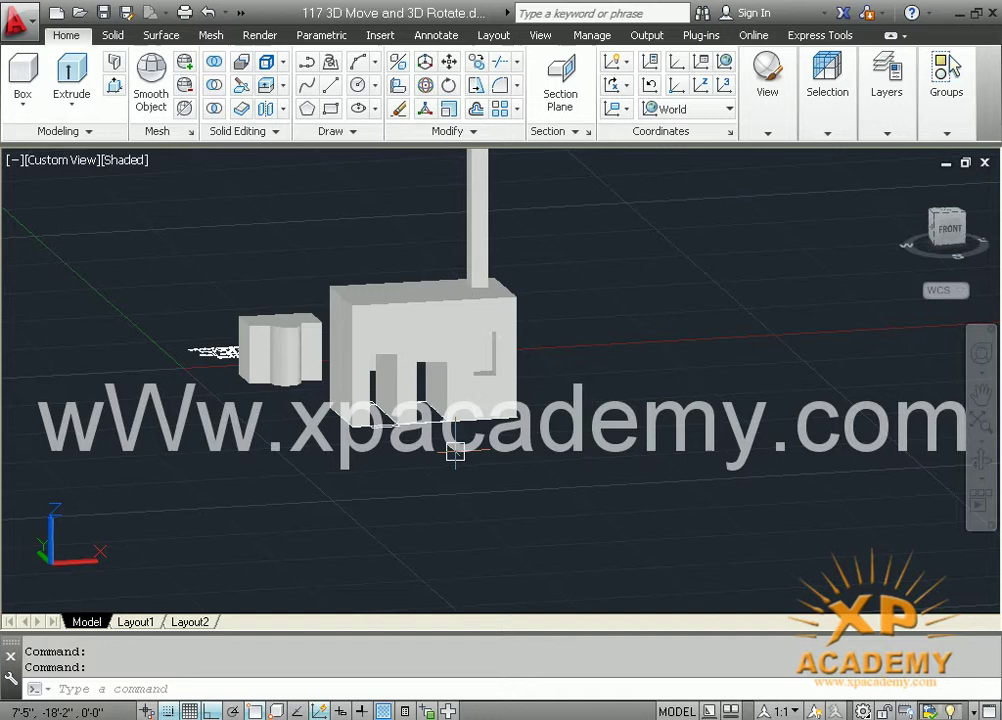
shift+middle_drag(455, 452, 437, 527)
scroll(435, 489, up, 2)
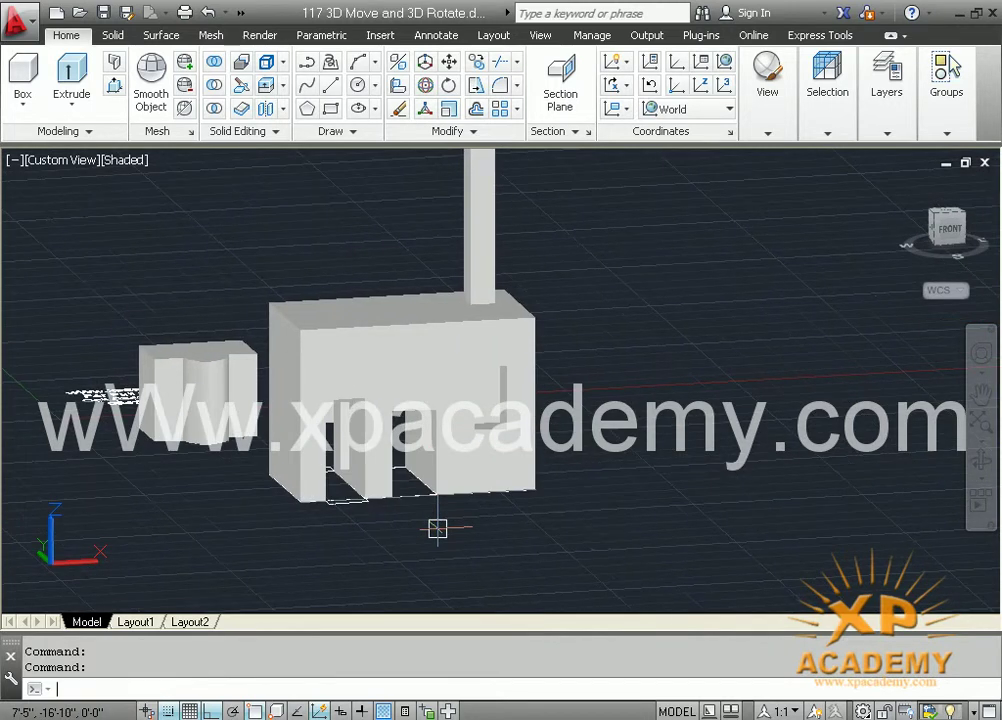
click(222, 93)
click(408, 318)
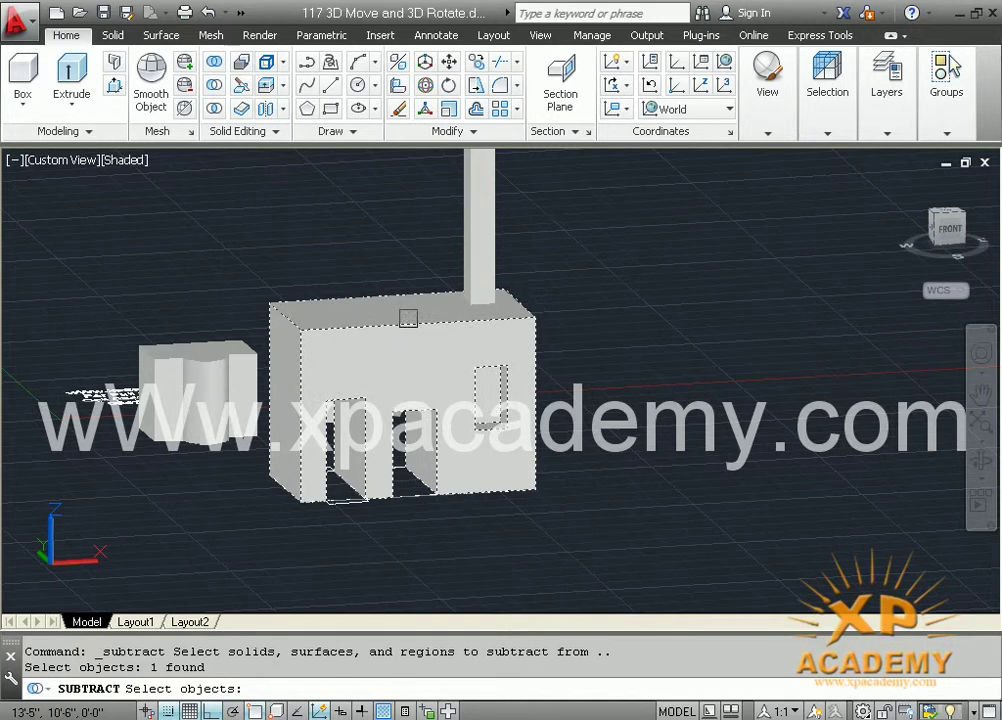
key(Return)
click(532, 233)
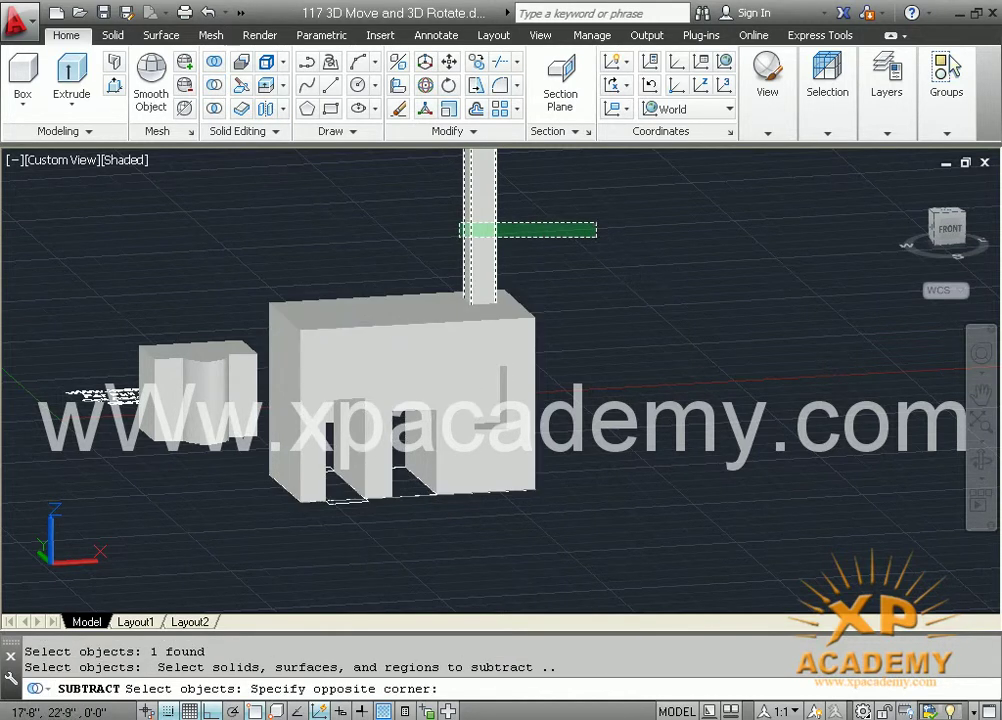
click(437, 219)
key(Return)
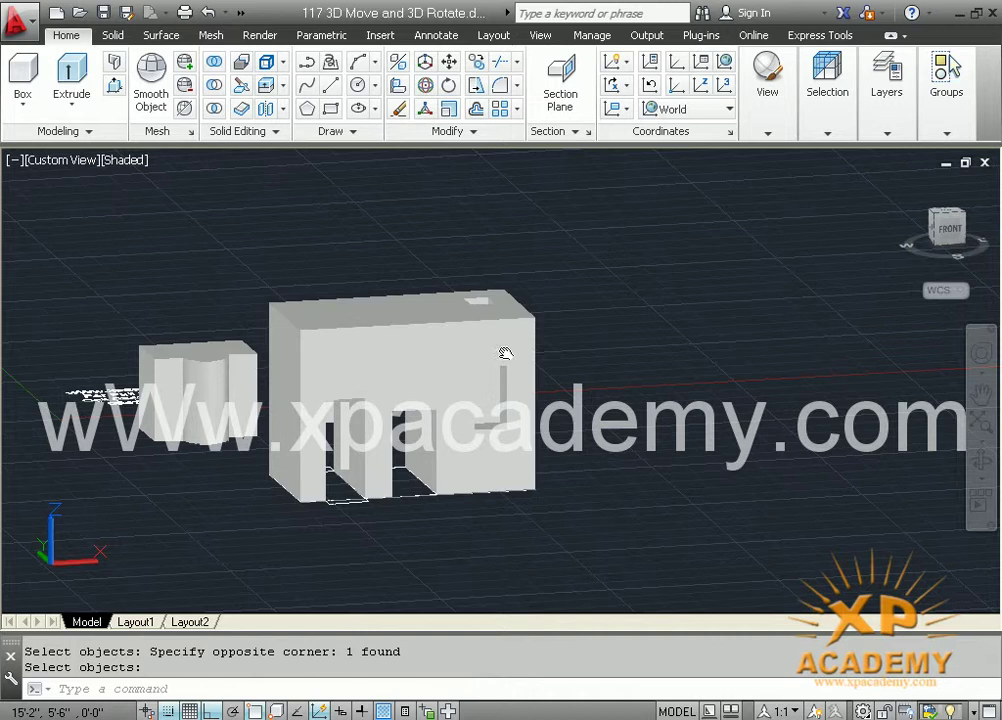
shift+middle_drag(492, 357, 488, 425)
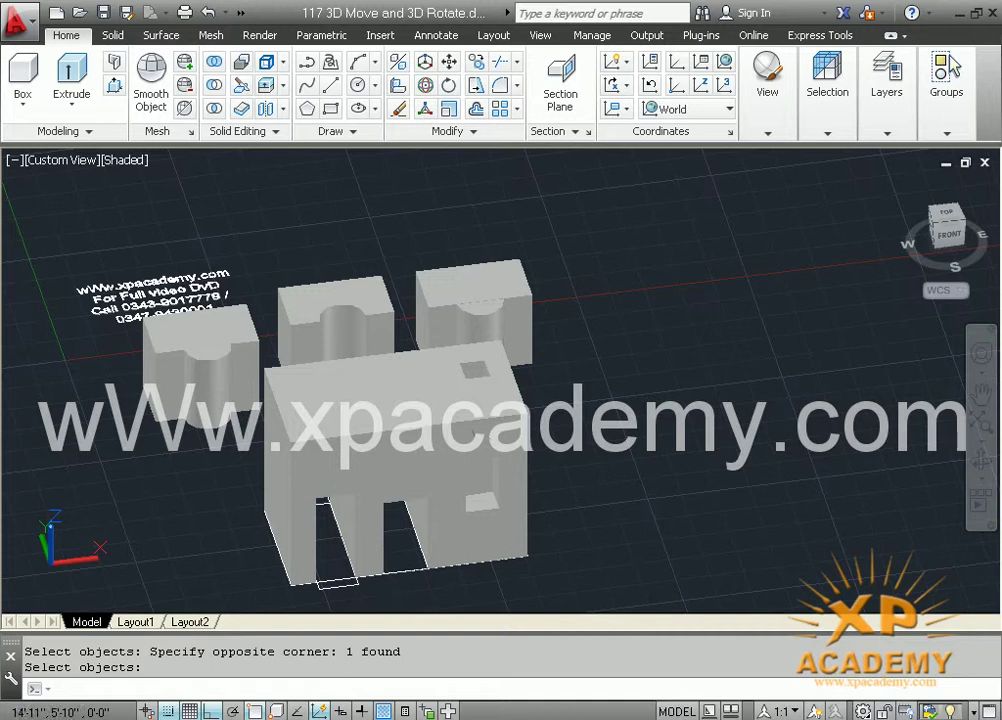
Delete the large box and the four rectangles left at its base.
middle_drag(465, 467, 437, 474)
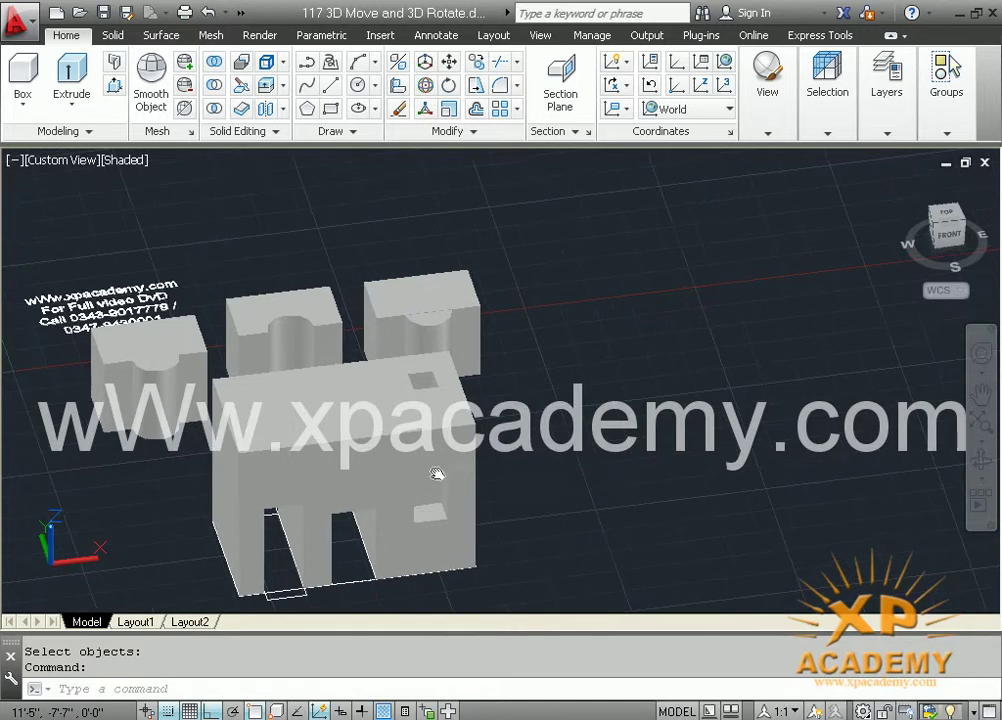
click(465, 518)
key(Delete)
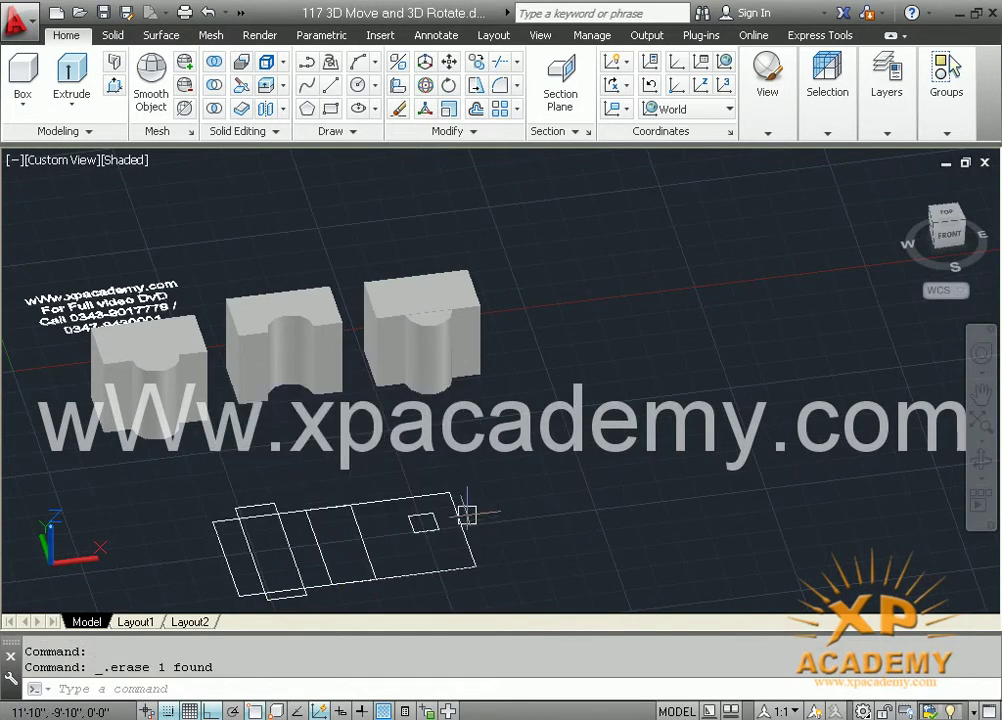
click(497, 471)
click(223, 595)
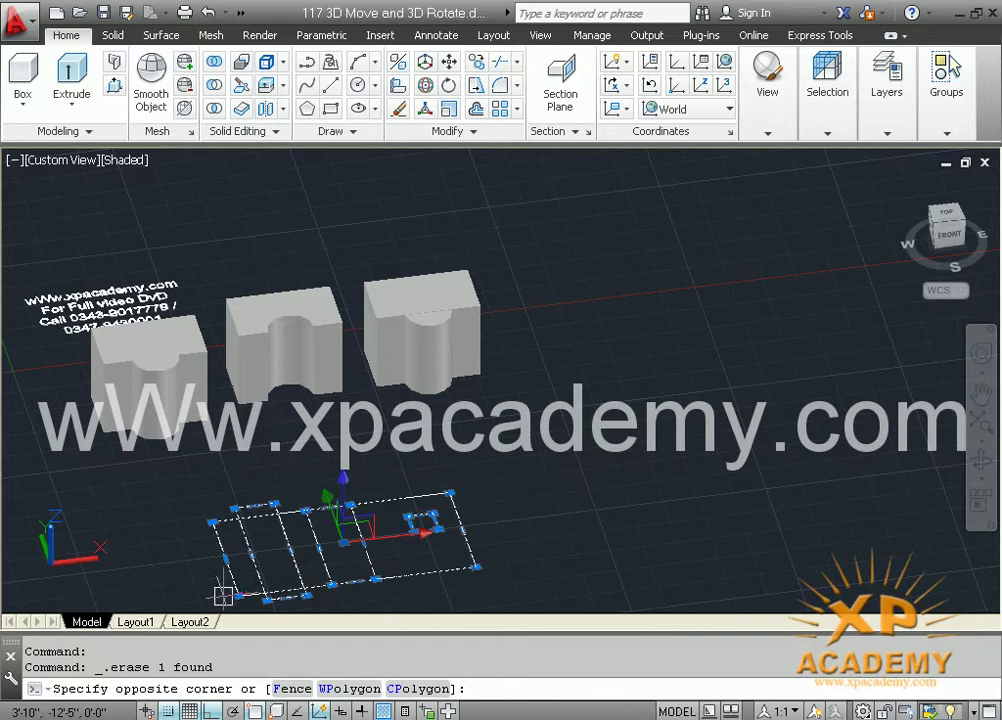
key(Delete)
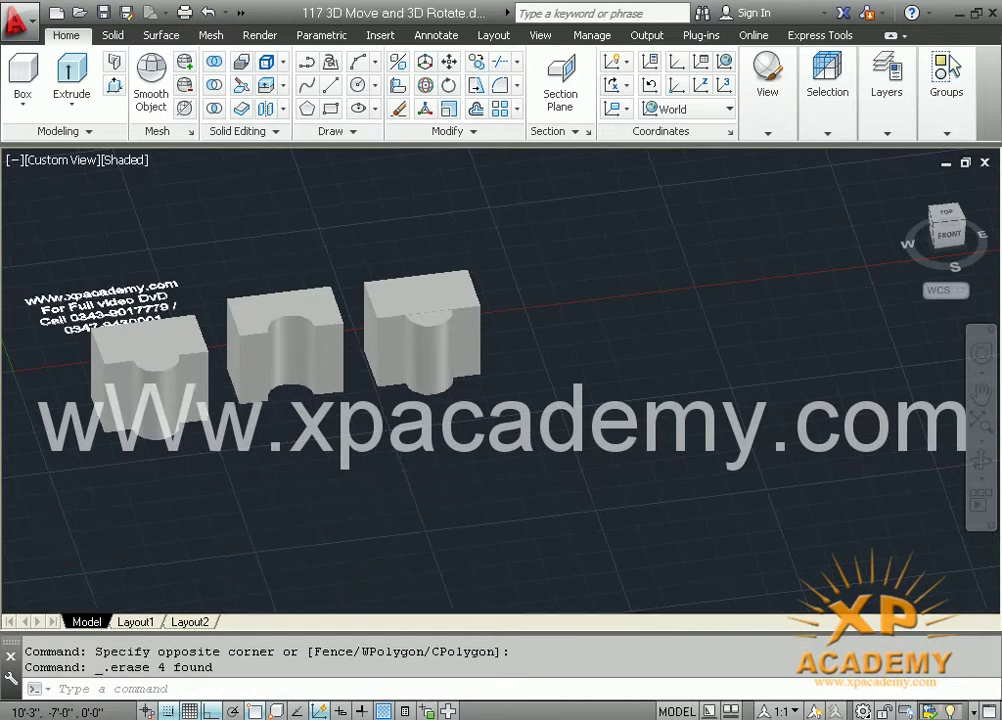
Switch to the Hidden visual style and examine how the cylinder overlaps the box in the easternmost of the three models.
middle_click(397, 468)
middle_click(397, 468)
middle_drag(497, 474, 394, 485)
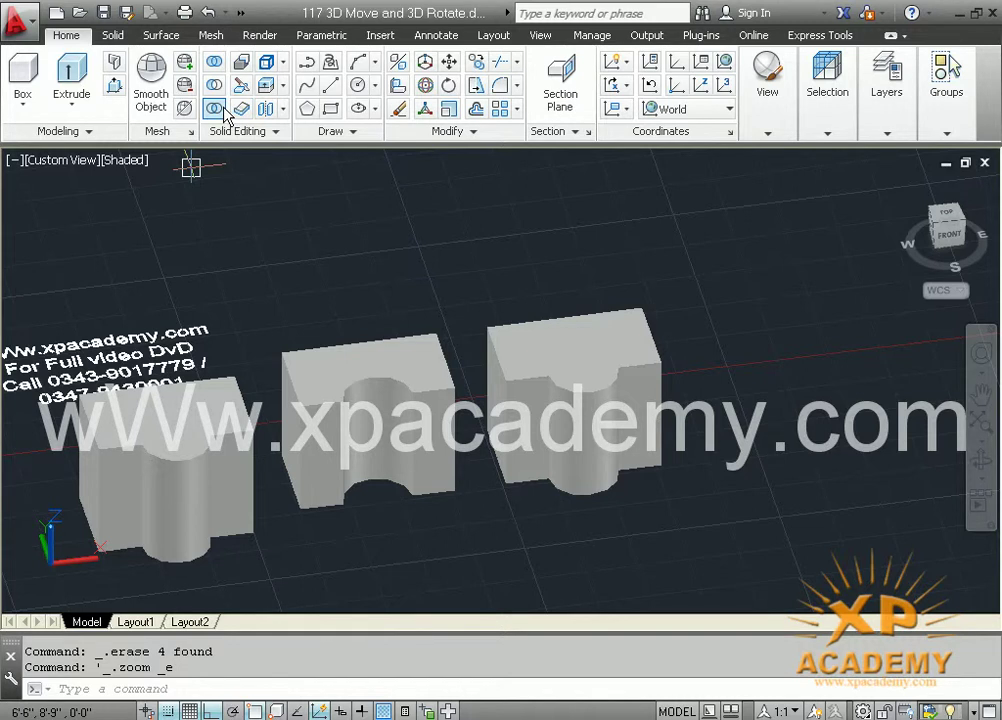
scroll(600, 440, up, 5)
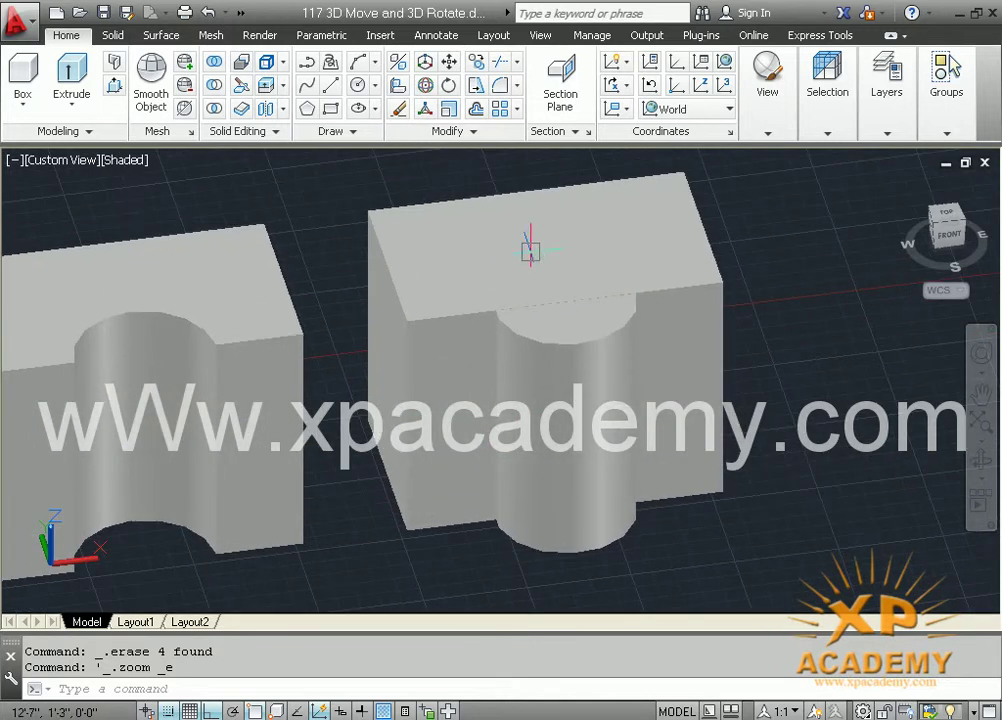
click(117, 165)
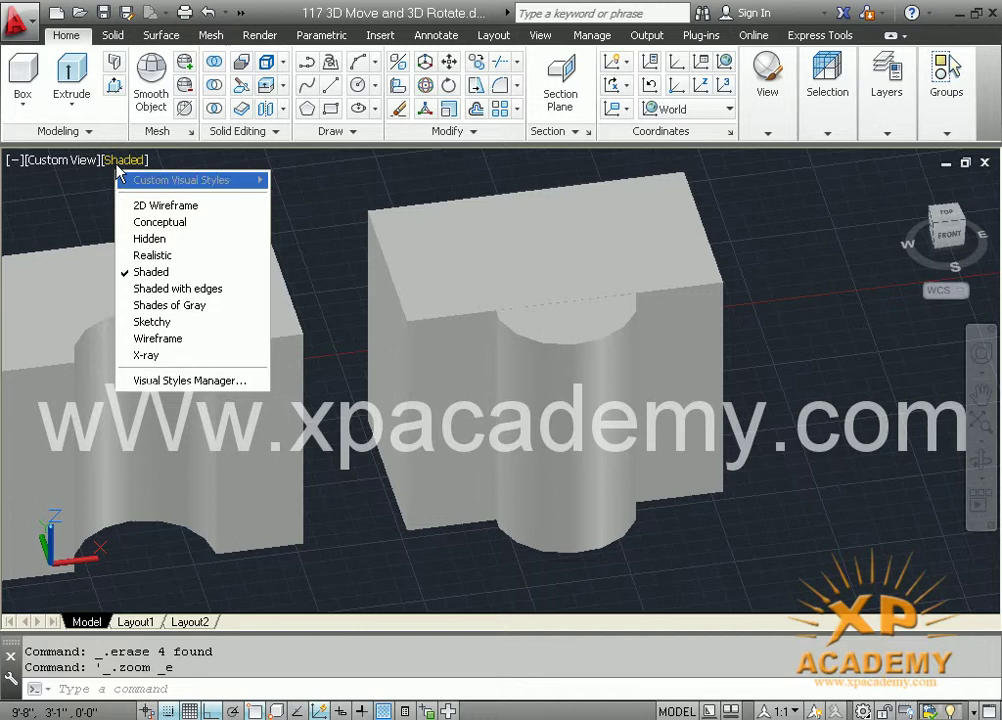
click(148, 240)
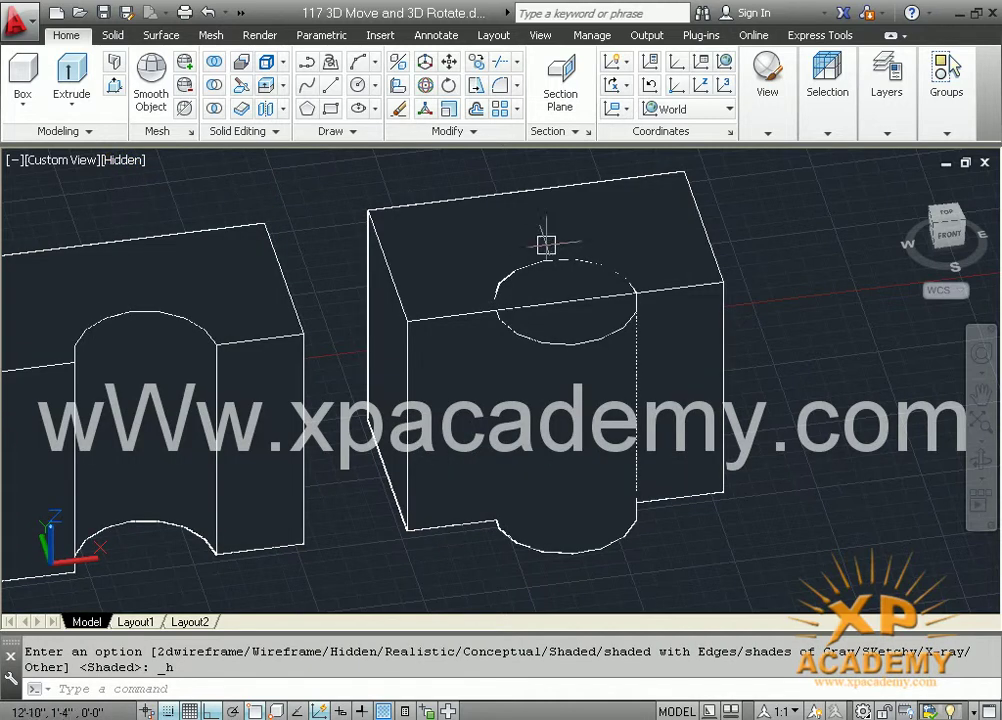
scroll(562, 357, up, 2)
middle_drag(562, 357, 559, 468)
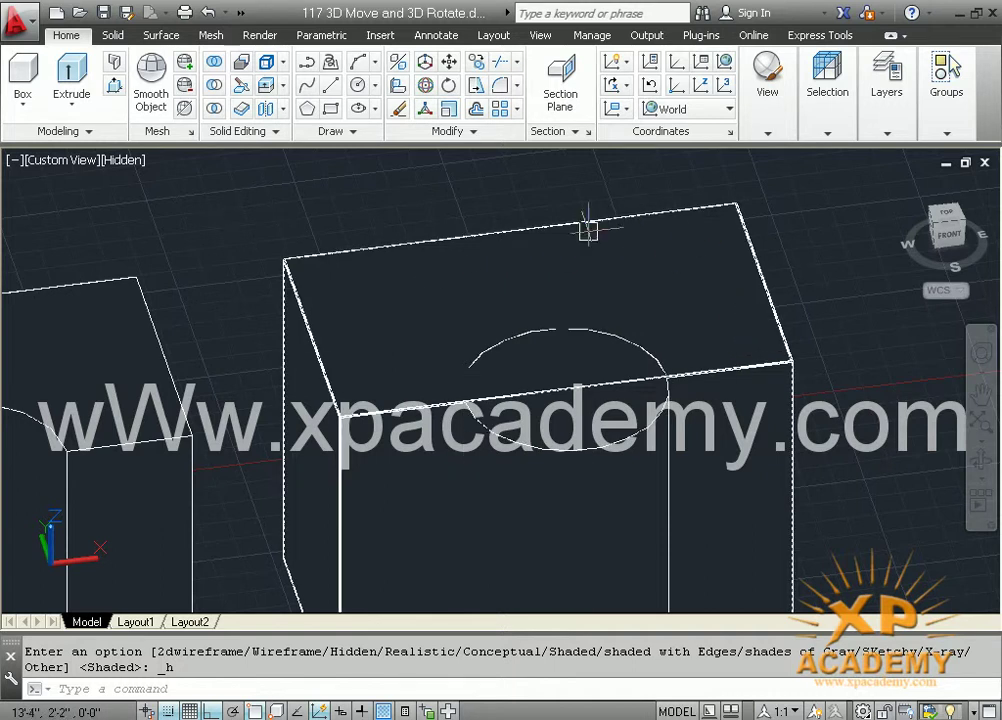
middle_drag(626, 464, 627, 379)
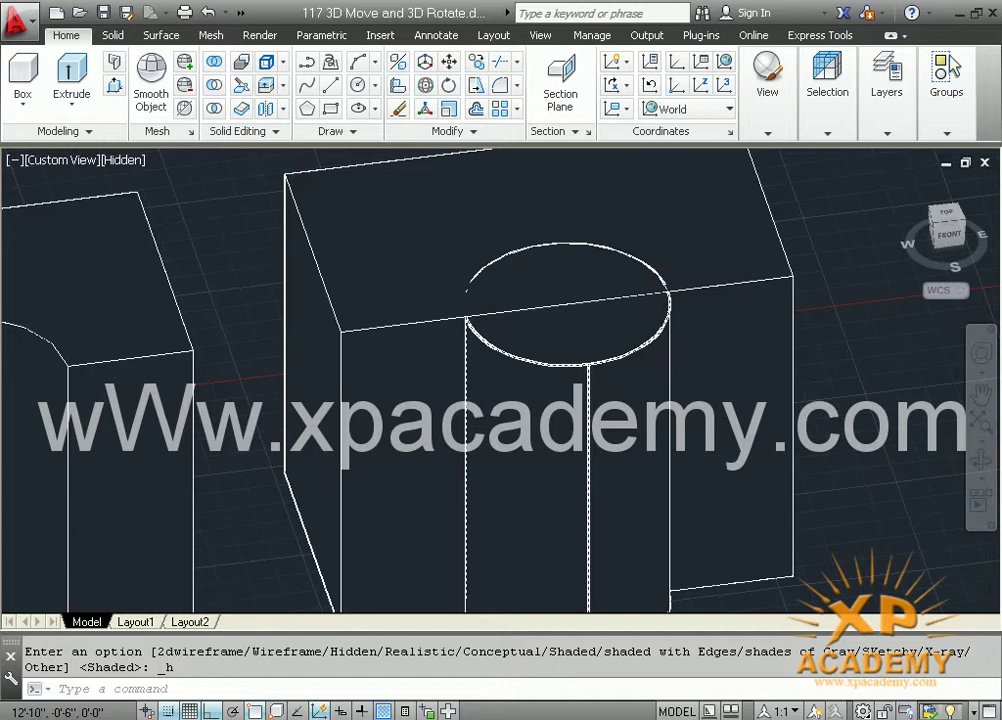
scroll(557, 405, down, 5)
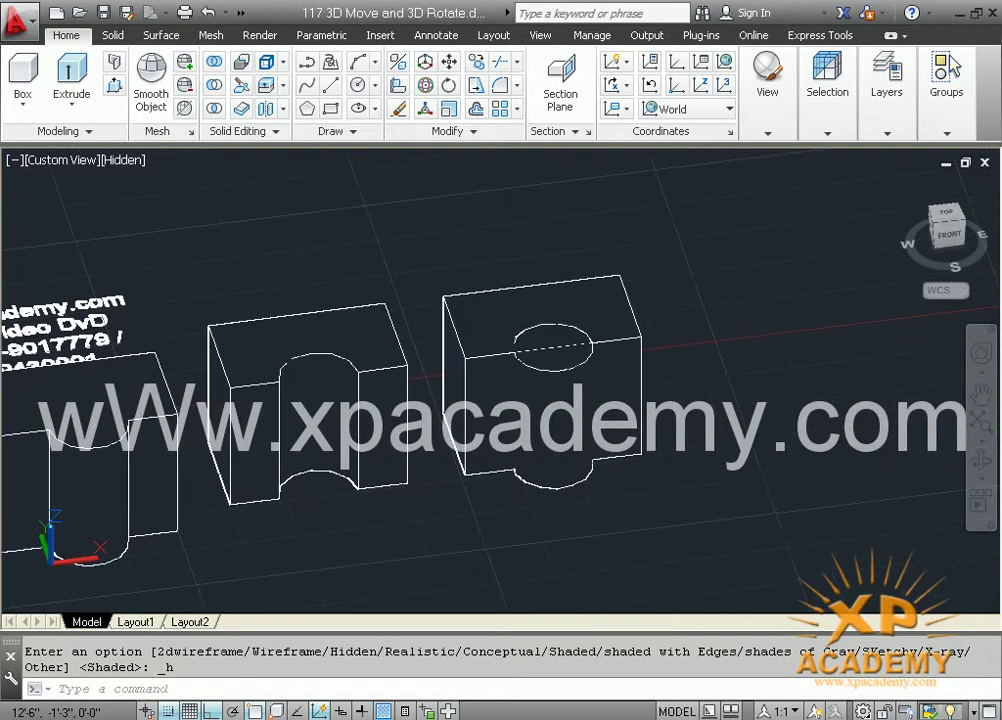
Return to the Shaded visual style and intersect the easternmost box with its cylinder, keeping only their shared volume.
click(131, 161)
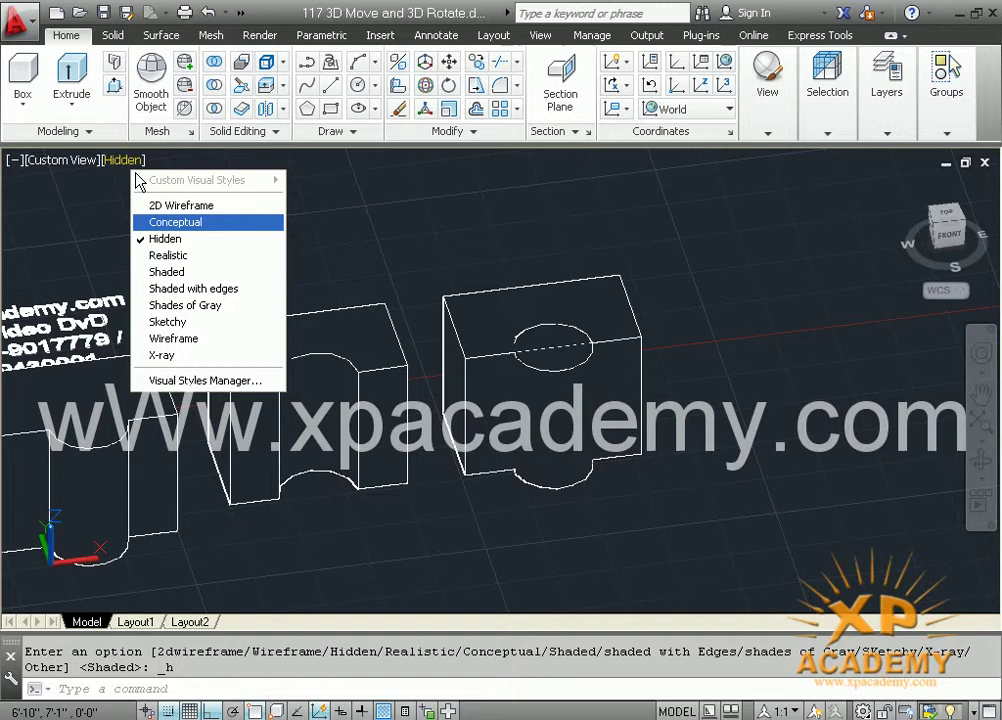
click(180, 273)
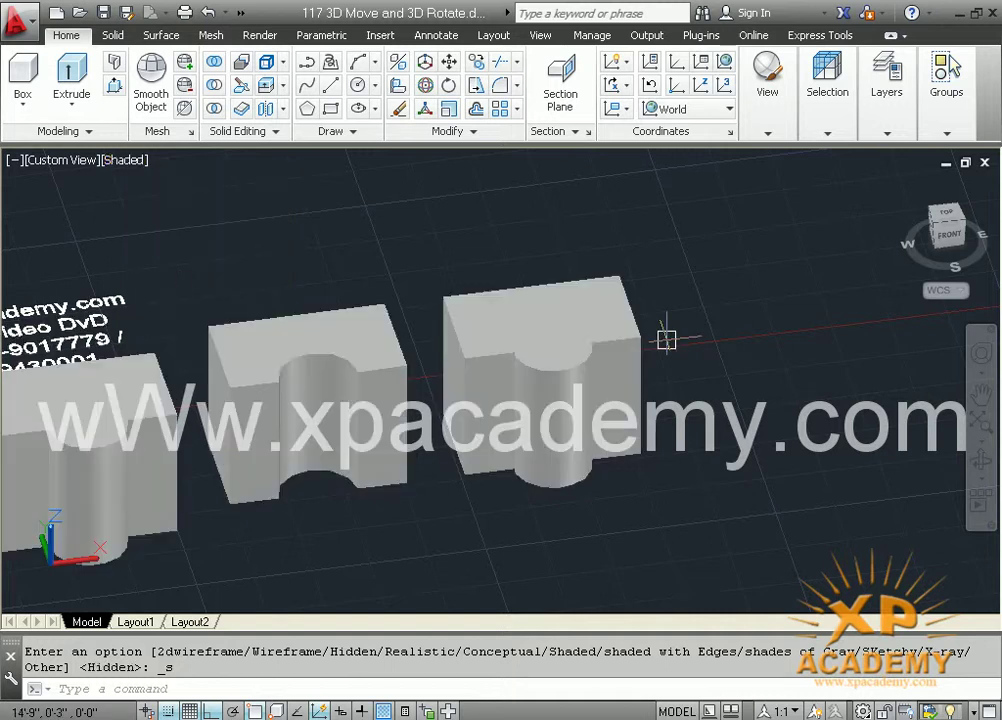
scroll(666, 340, up, 3)
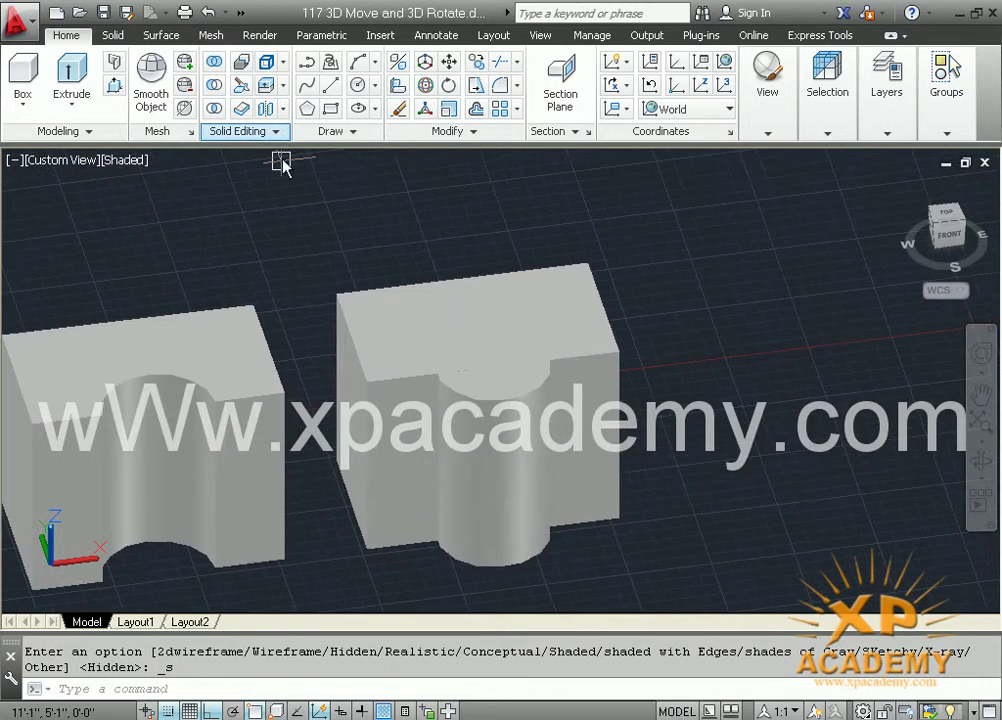
click(214, 109)
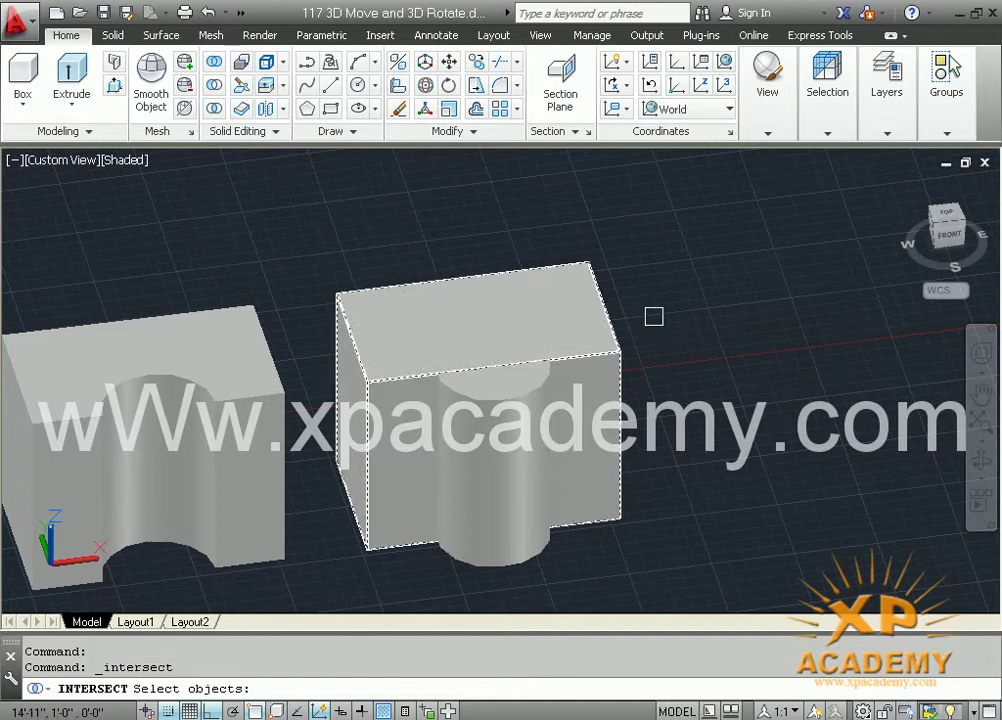
click(658, 313)
click(453, 463)
key(Return)
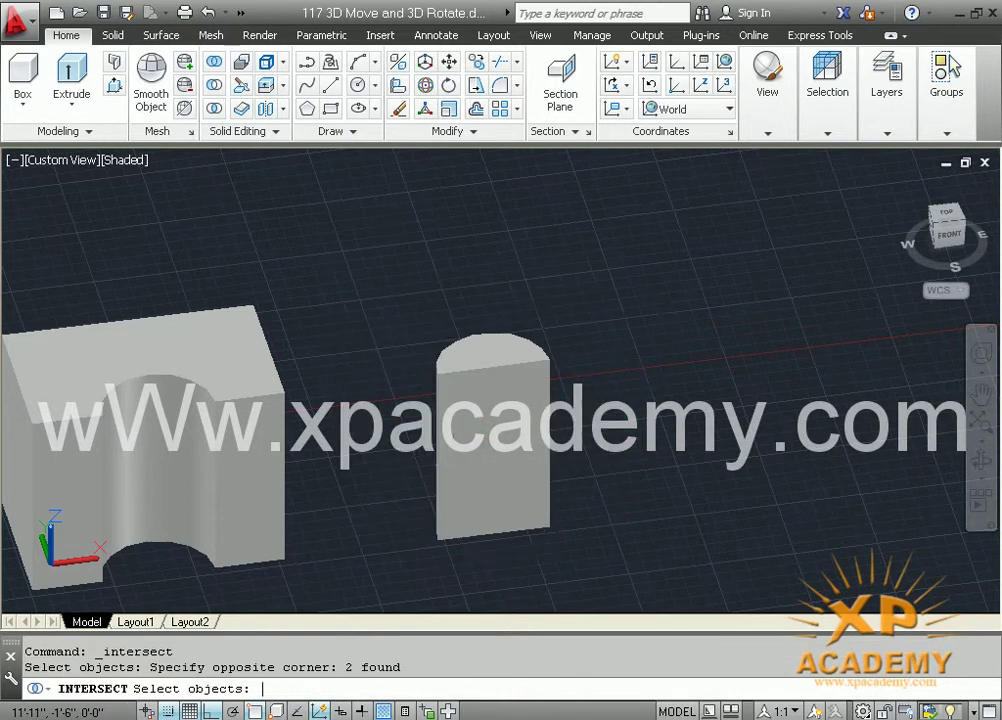
Compare the intersected half-cylinder with the box that has a rounded recess and the box that has a rounded projection.
middle_drag(457, 463, 547, 436)
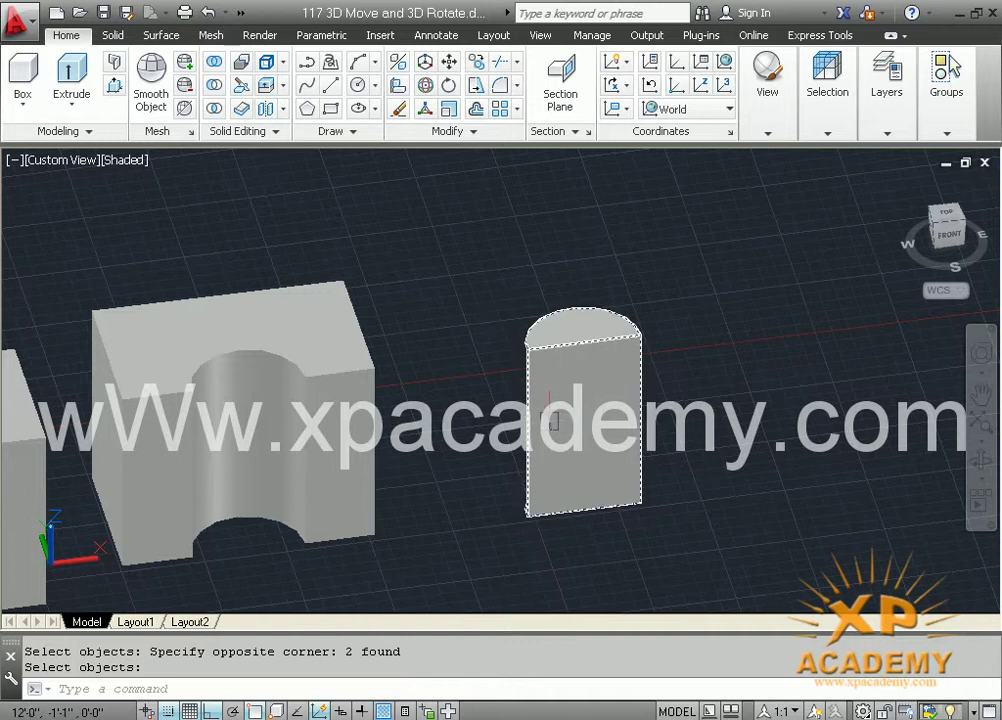
middle_drag(537, 405, 820, 400)
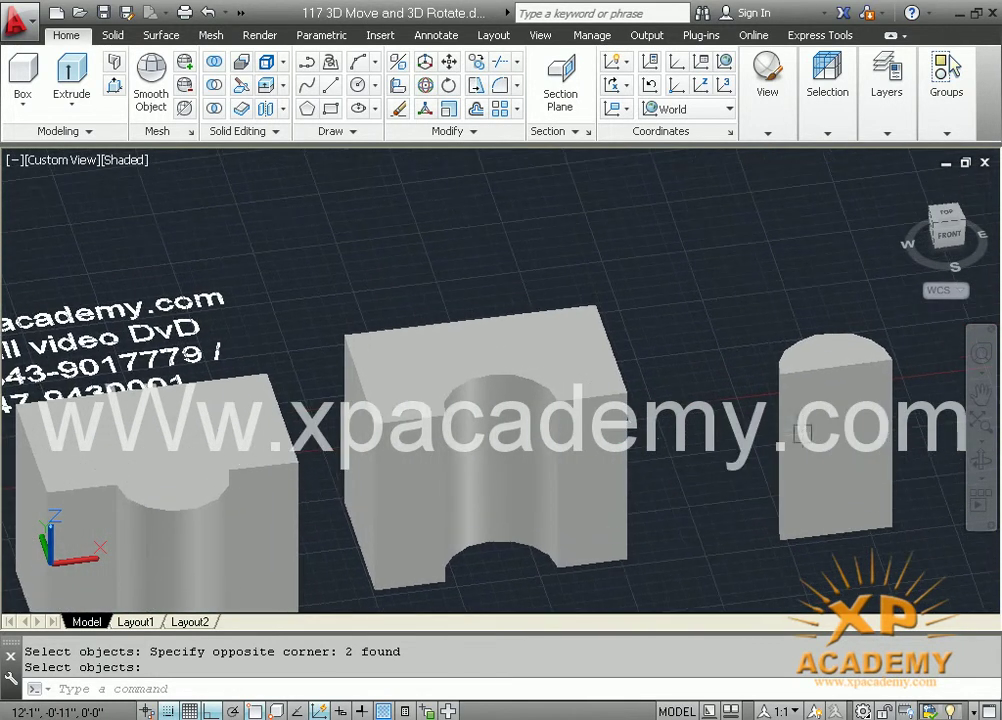
middle_drag(508, 340, 601, 390)
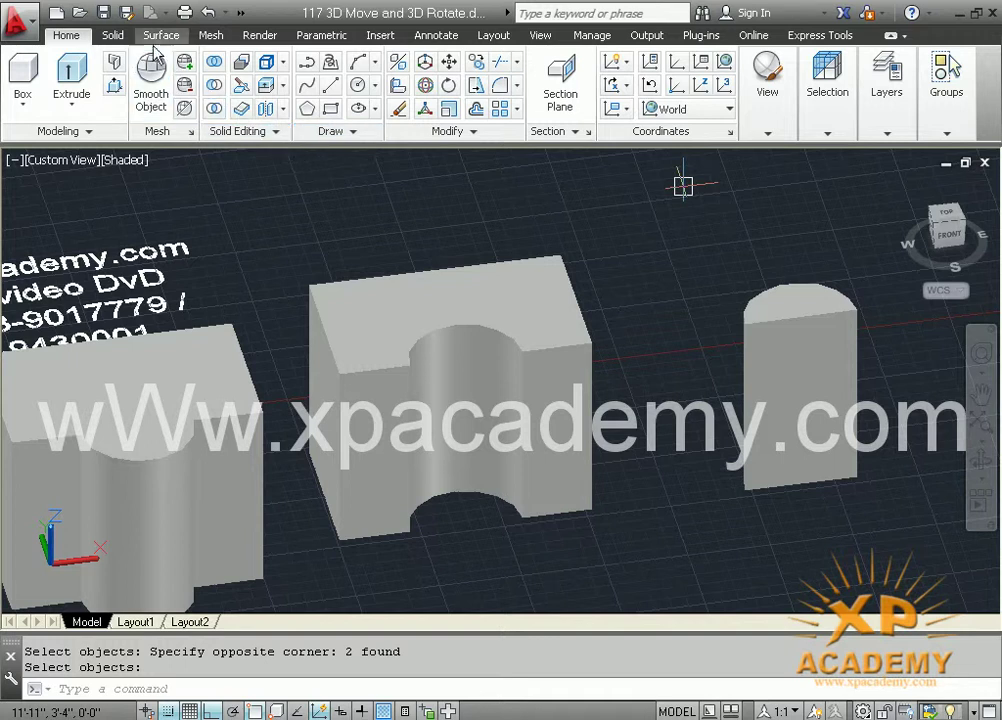
click(210, 37)
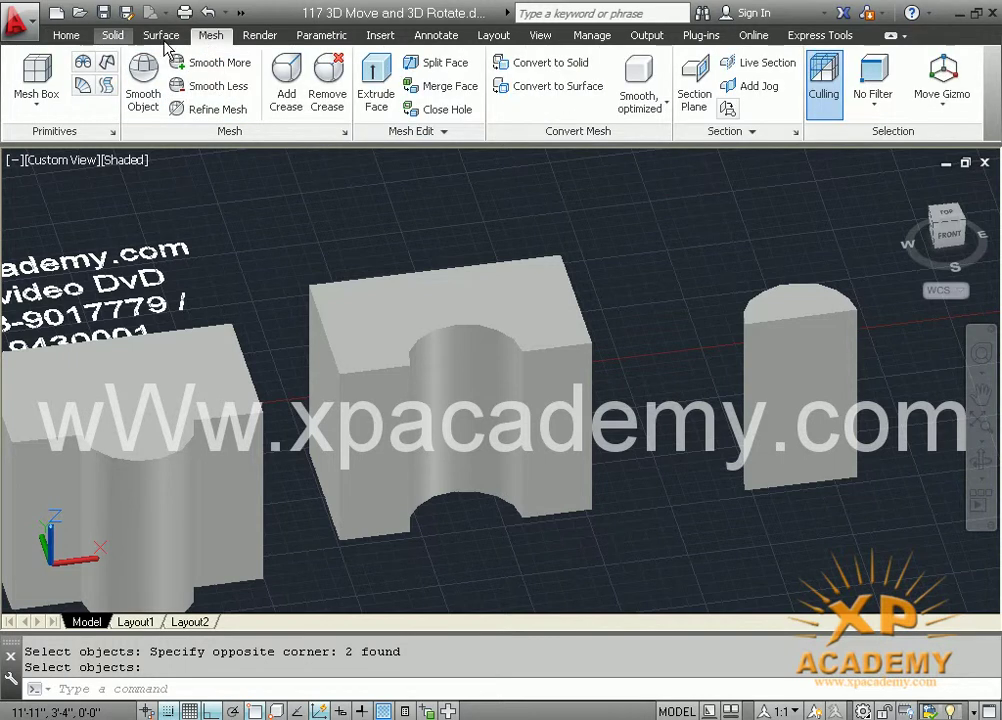
click(66, 36)
click(538, 338)
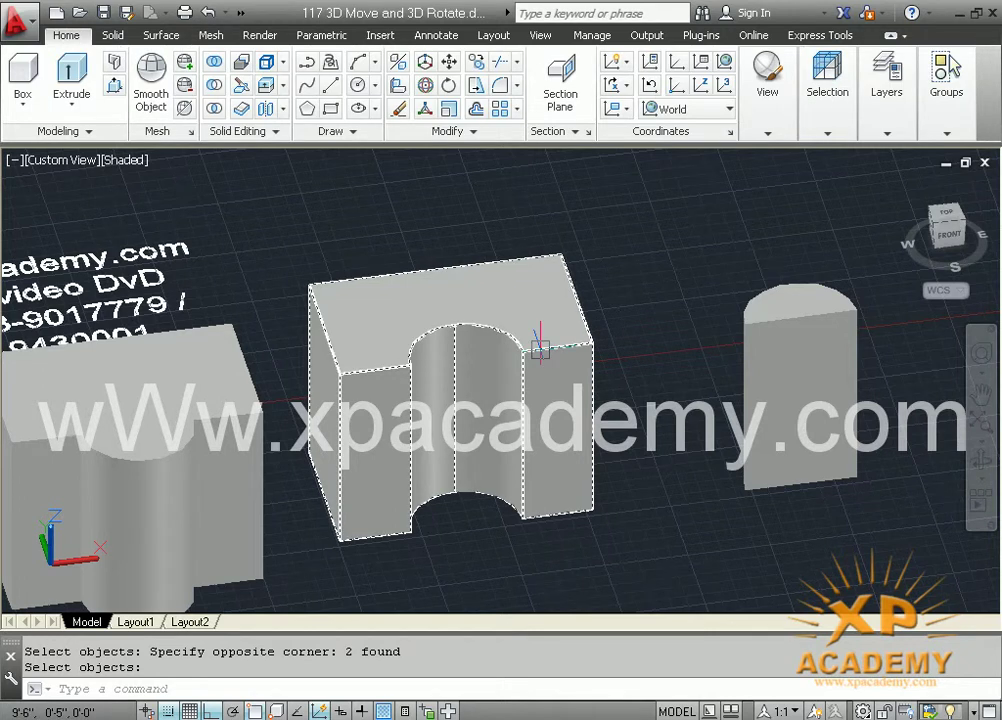
middle_drag(608, 539, 740, 508)
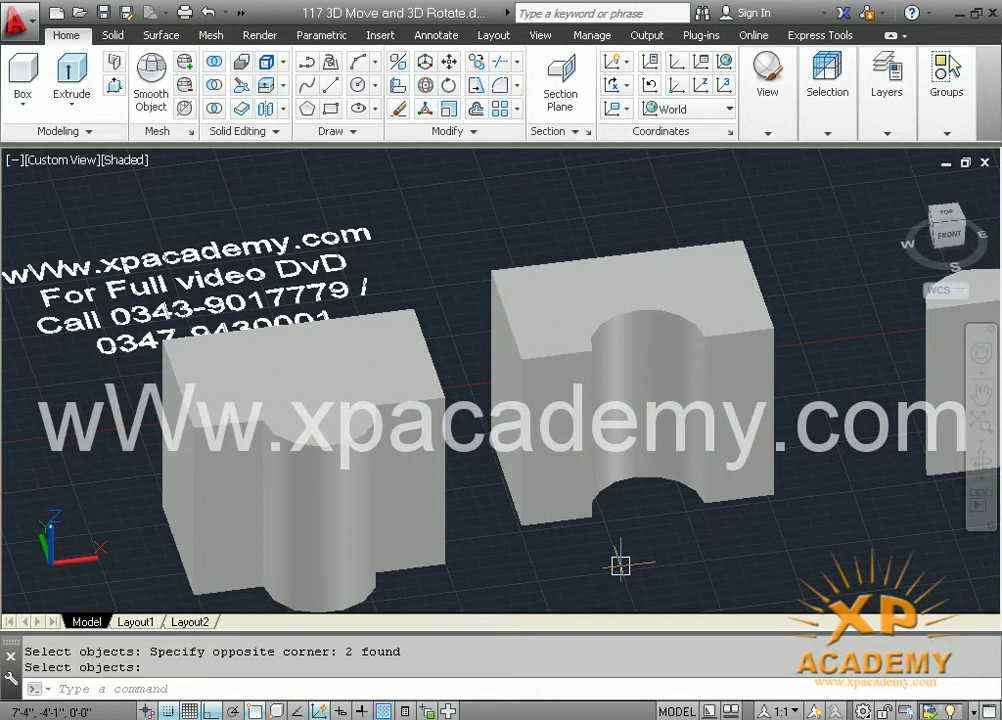